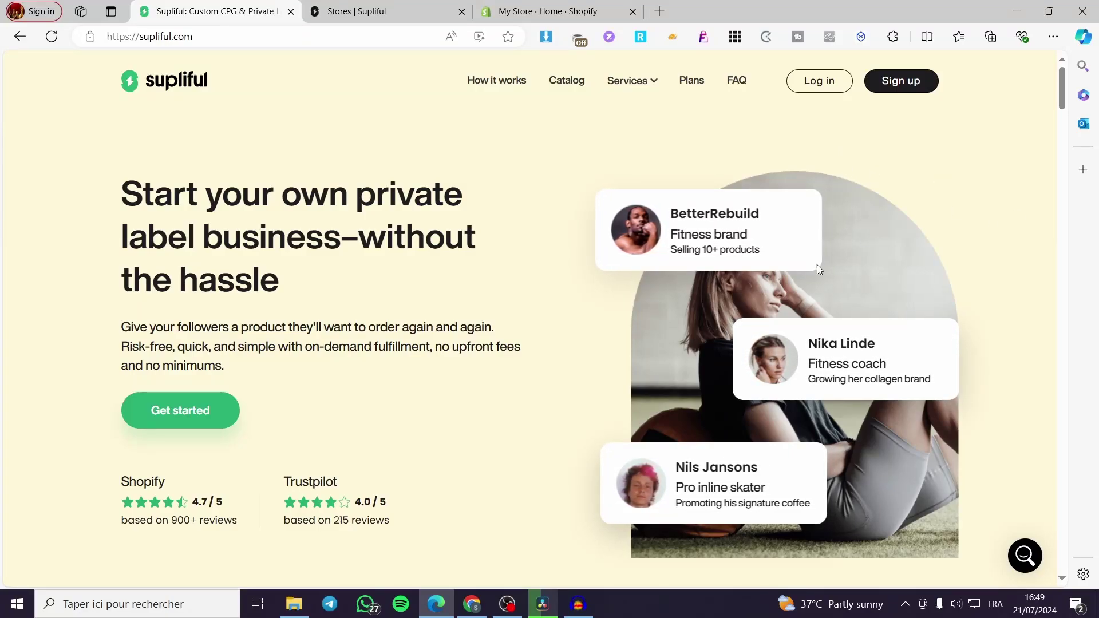
# Step: Look over the Supliful homepage, glance at the Shopify admin, then return to Supliful
pyautogui.scroll(-5, 809, 290)
pyautogui.scroll(5, 682, 358)
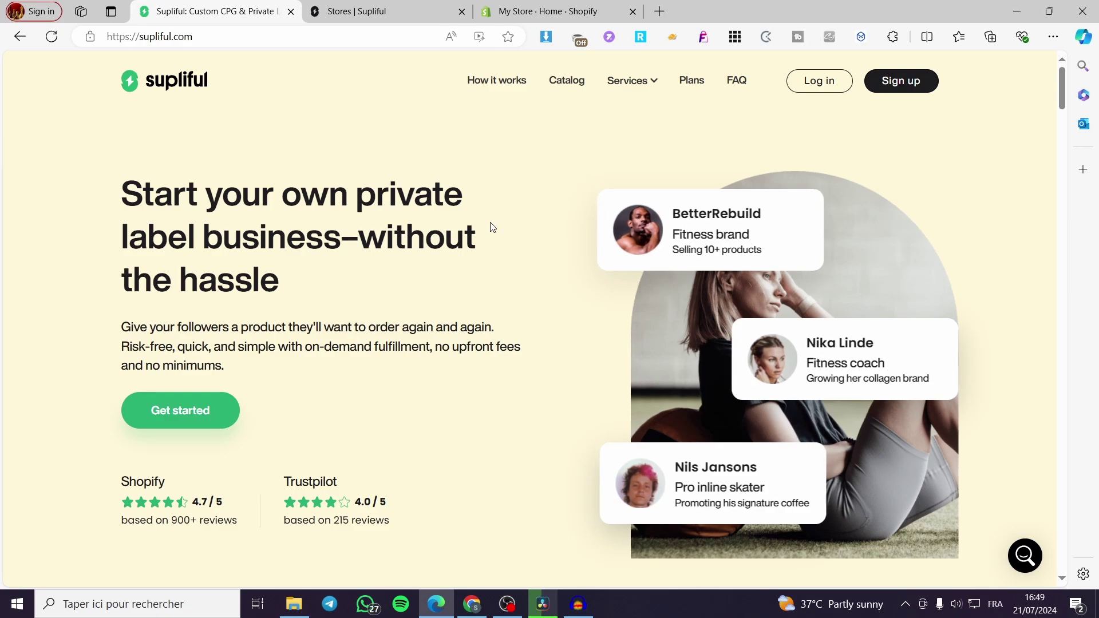
pyautogui.moveTo(117, 80); pyautogui.dragTo(293, 69)
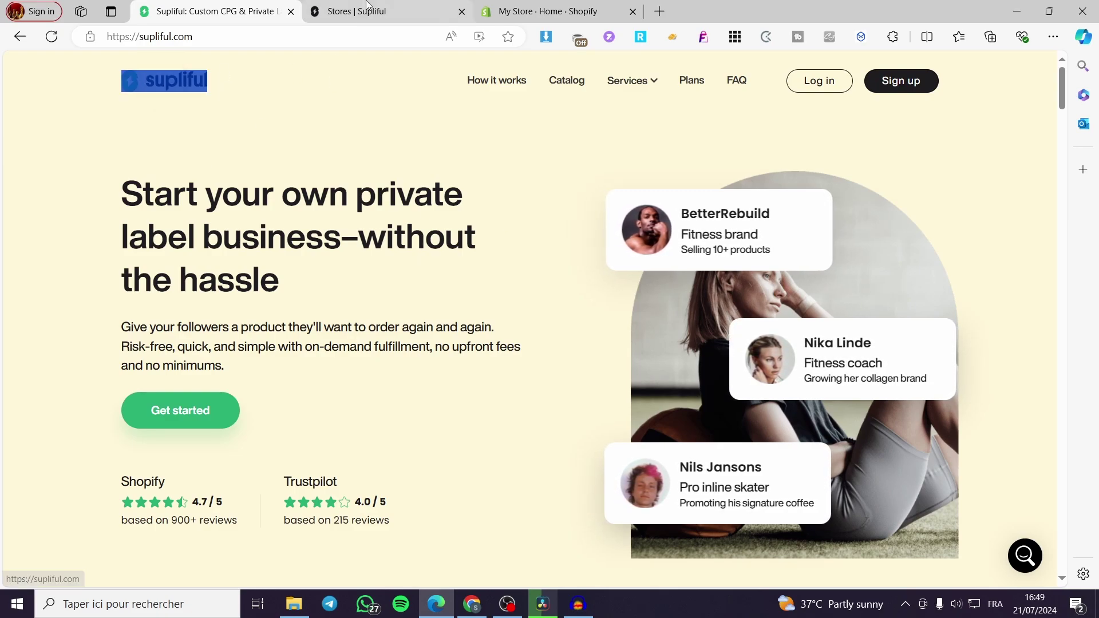
pyautogui.click(549, 11)
pyautogui.click(239, 6)
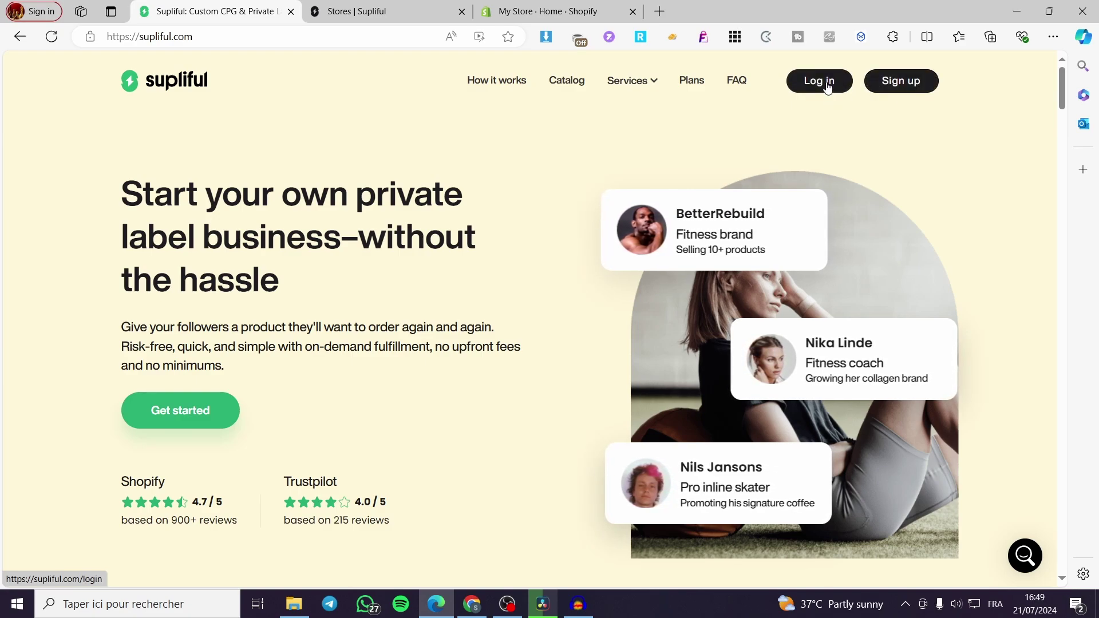
# Step: Go from the Stores page to the Supliful product catalog, scroll its products, then check the Shopify admin
pyautogui.click(394, 11)
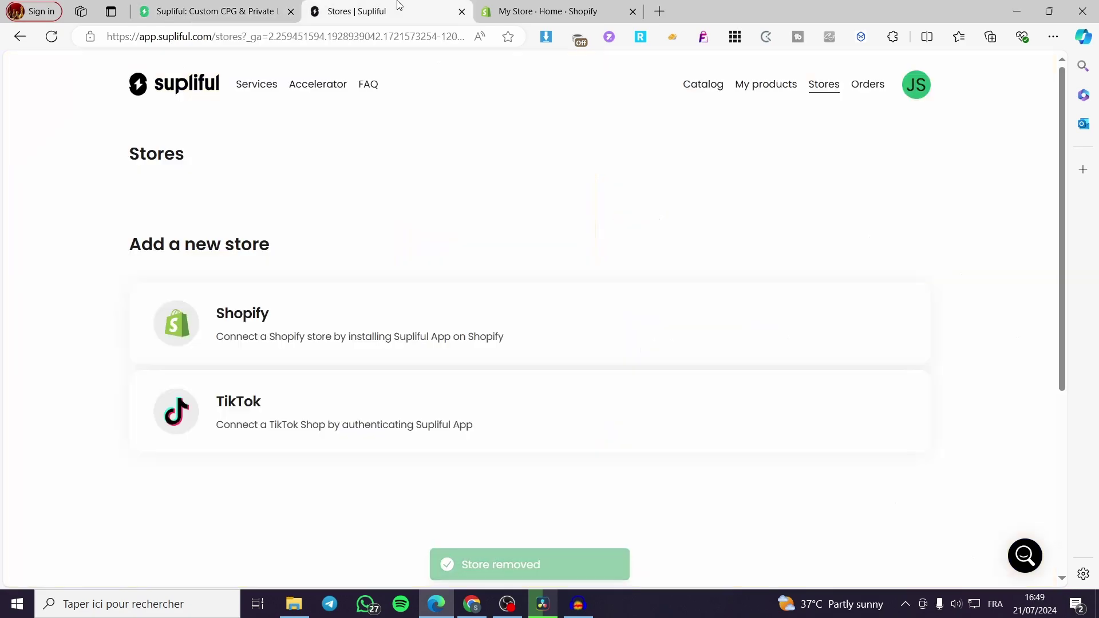
pyautogui.click(195, 92)
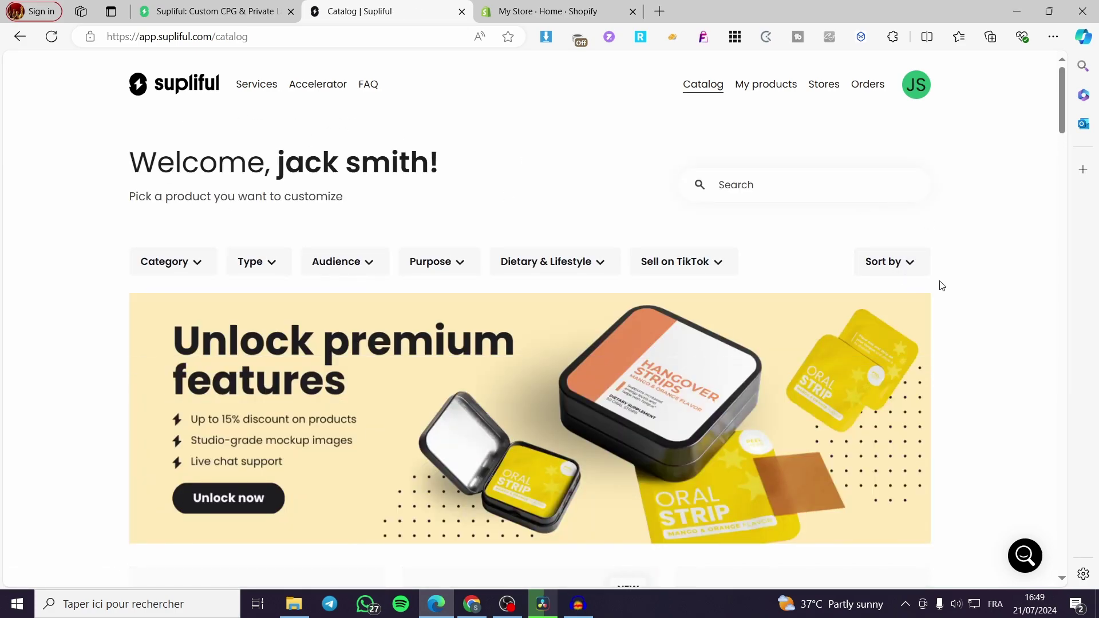
pyautogui.scroll(-3, 941, 286)
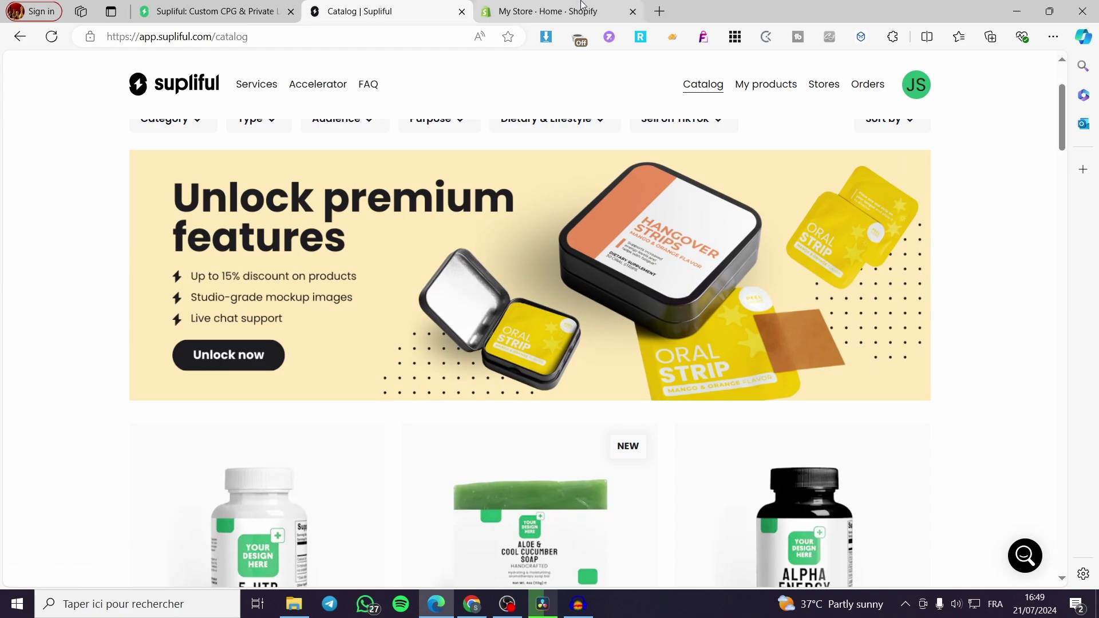
pyautogui.click(581, 5)
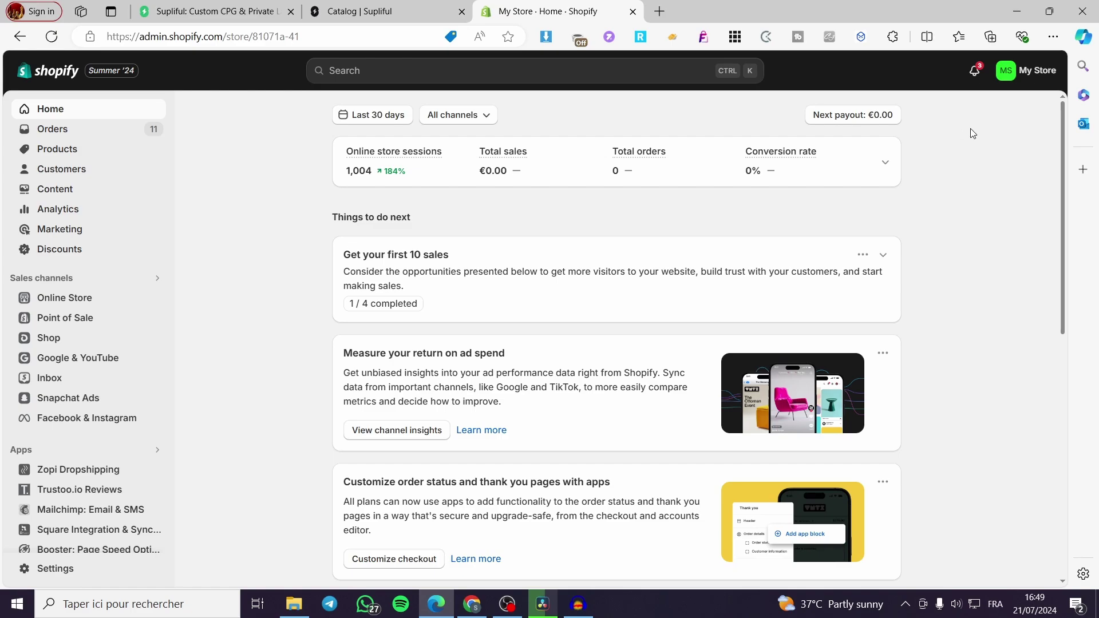
pyautogui.click(357, 8)
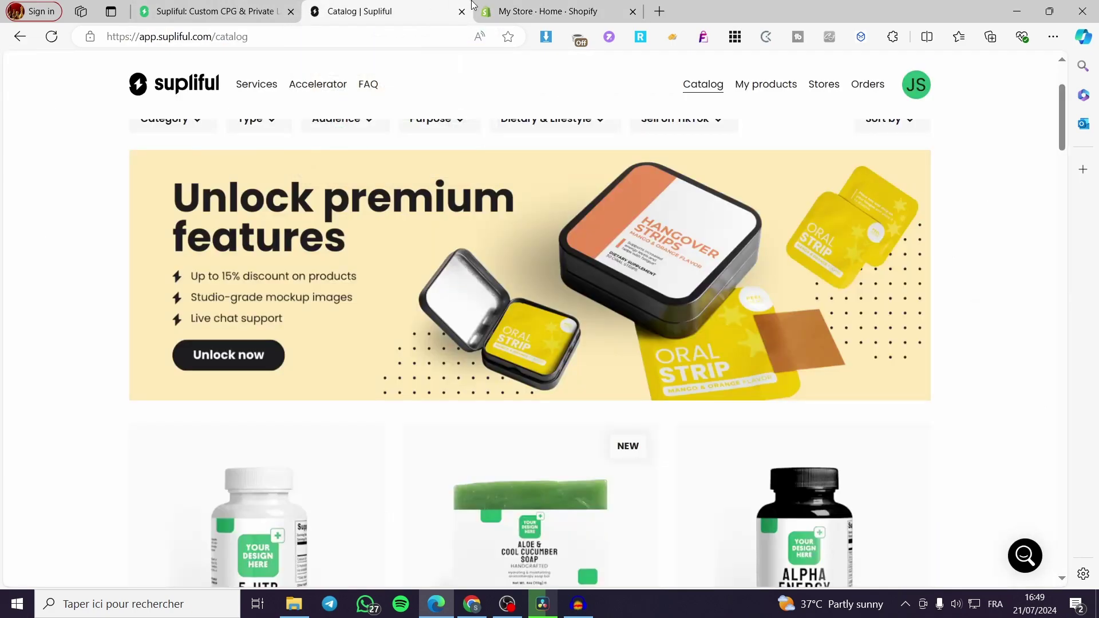
pyautogui.scroll(3, 984, 241)
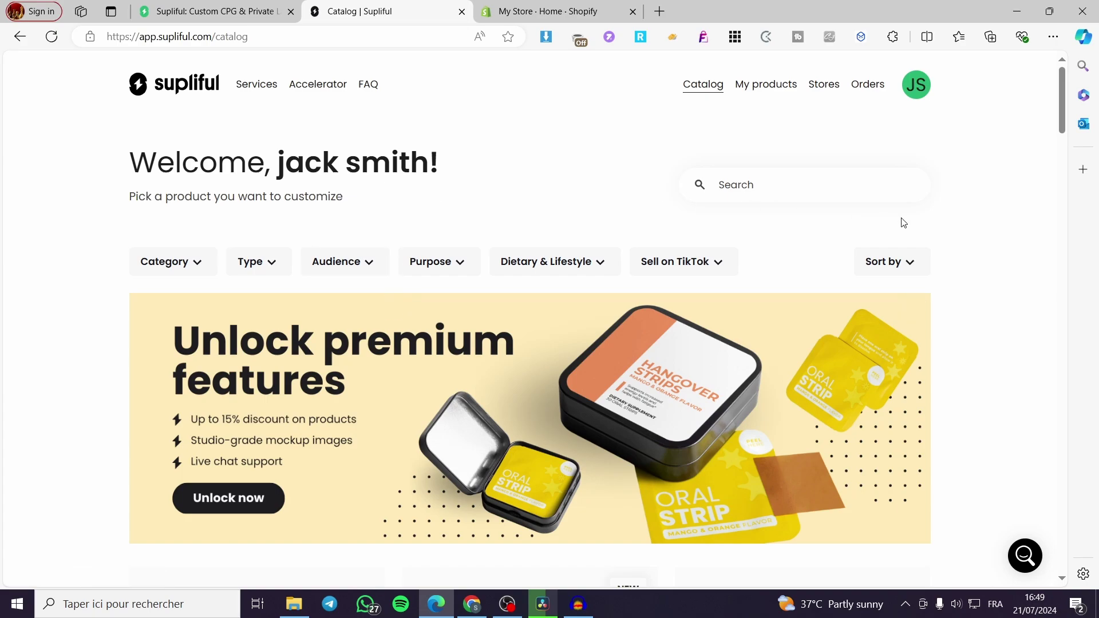
pyautogui.scroll(-6, 985, 273)
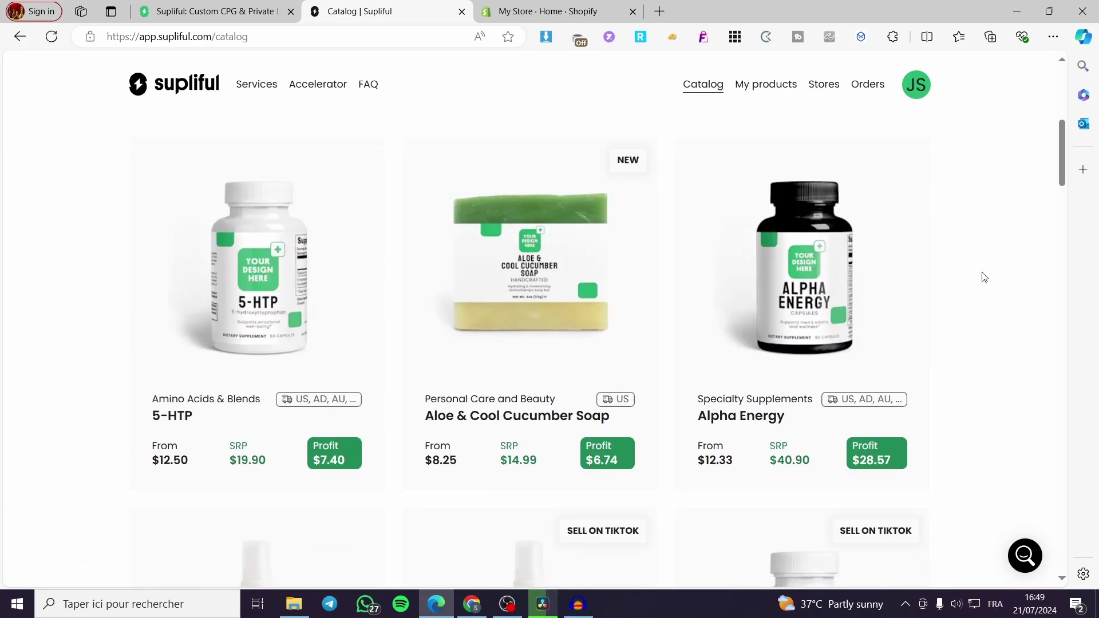
pyautogui.scroll(-4, 982, 276)
pyautogui.scroll(4, 1003, 344)
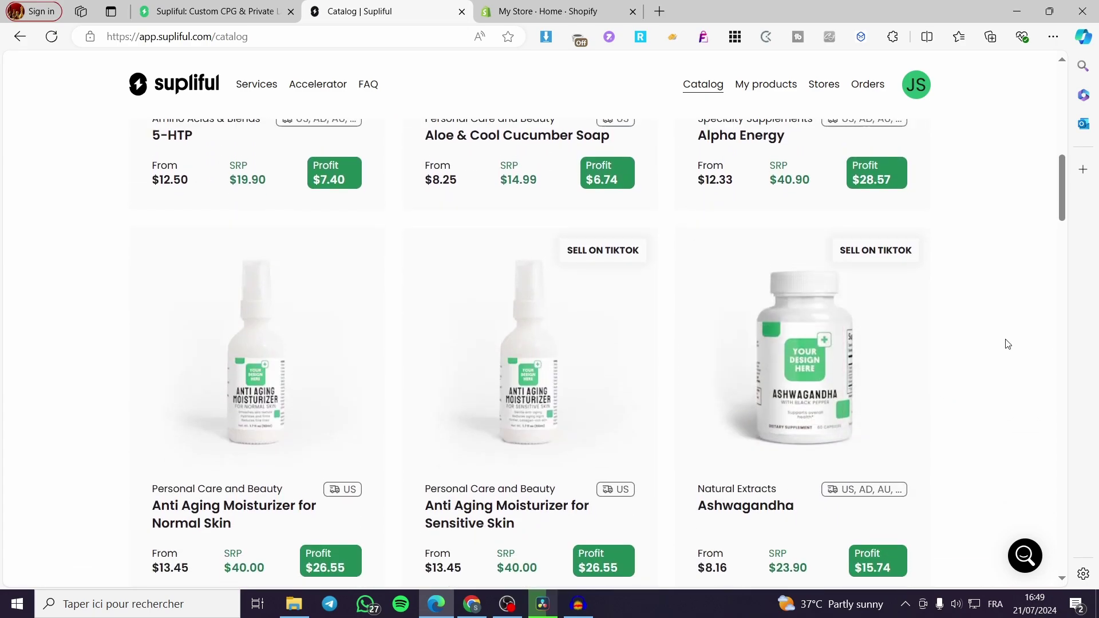
pyautogui.scroll(4, 1006, 343)
pyautogui.scroll(-3, 939, 318)
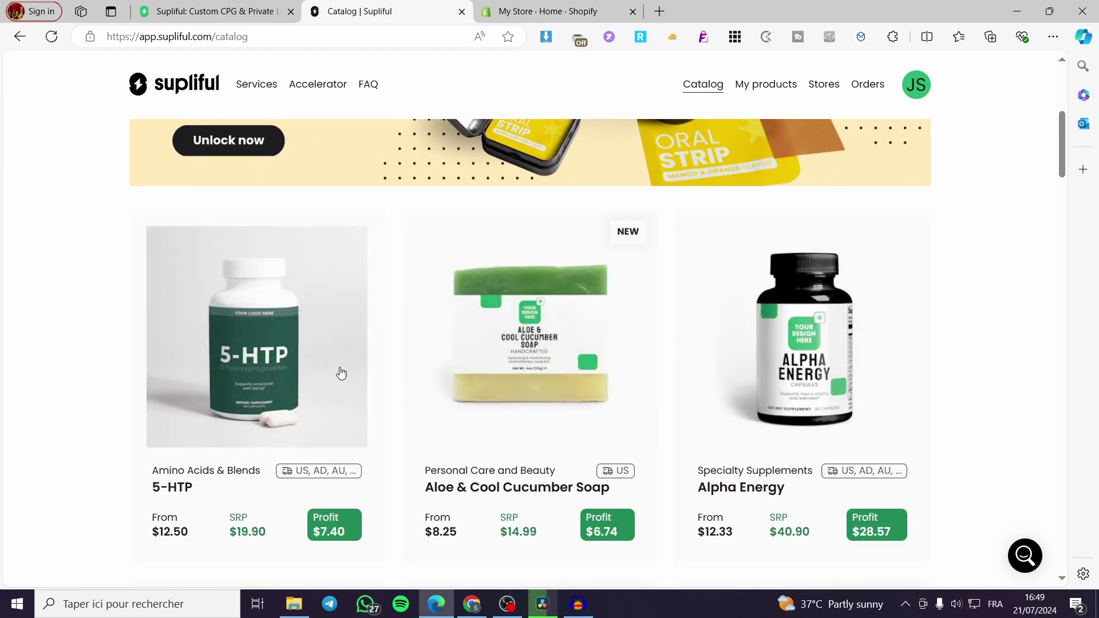
pyautogui.scroll(-1, 992, 341)
pyautogui.scroll(-10, 993, 341)
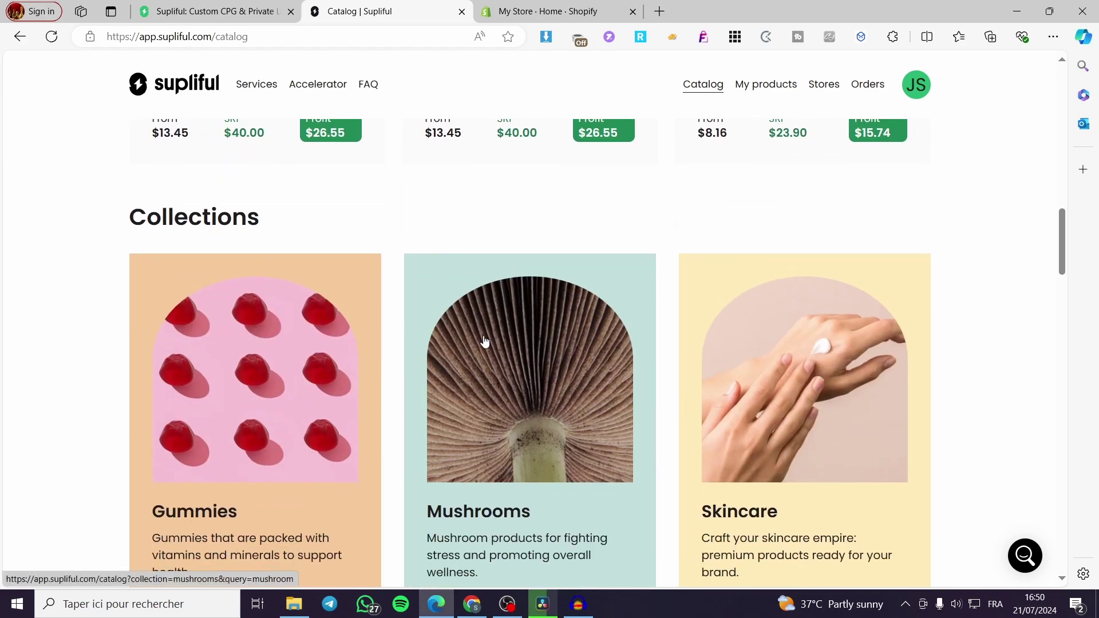
pyautogui.scroll(7, 916, 346)
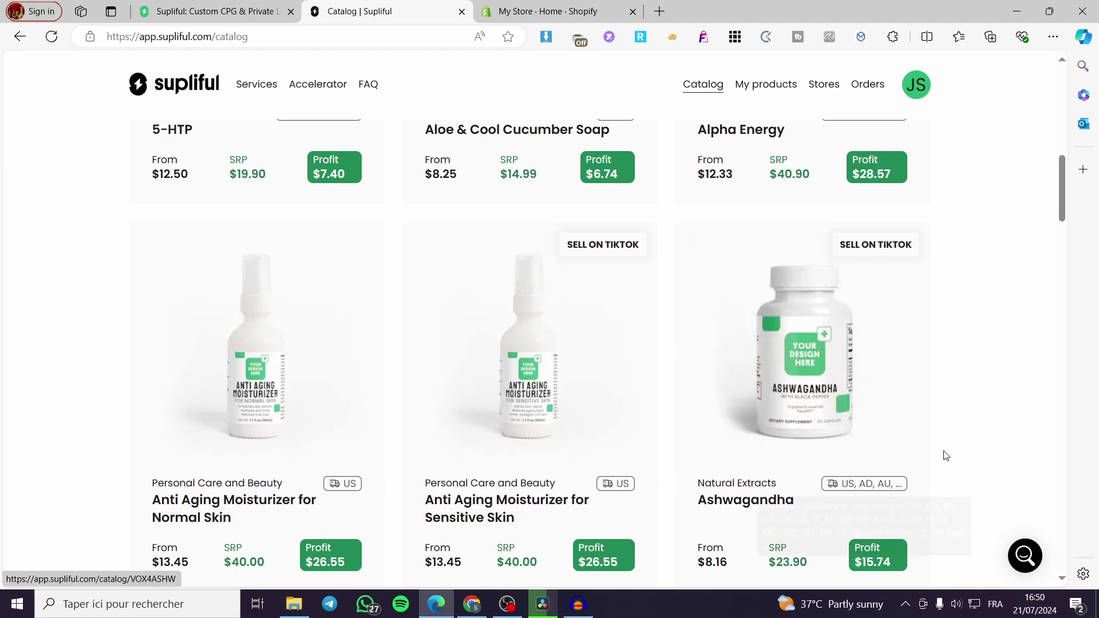
pyautogui.scroll(-3, 1001, 396)
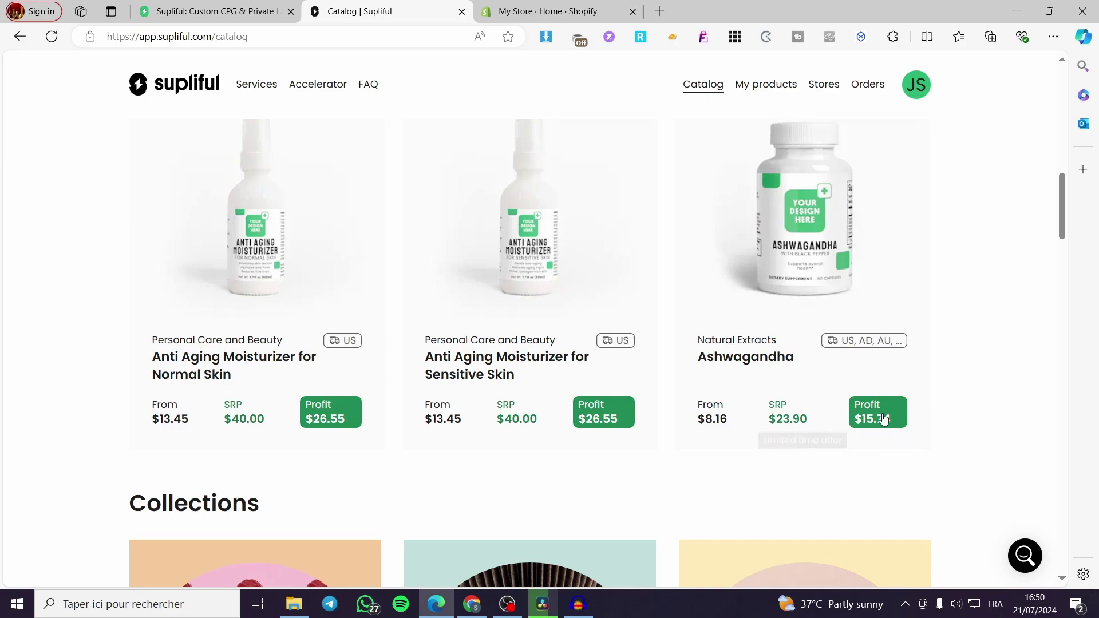
pyautogui.scroll(1, 913, 412)
pyautogui.scroll(9, 912, 413)
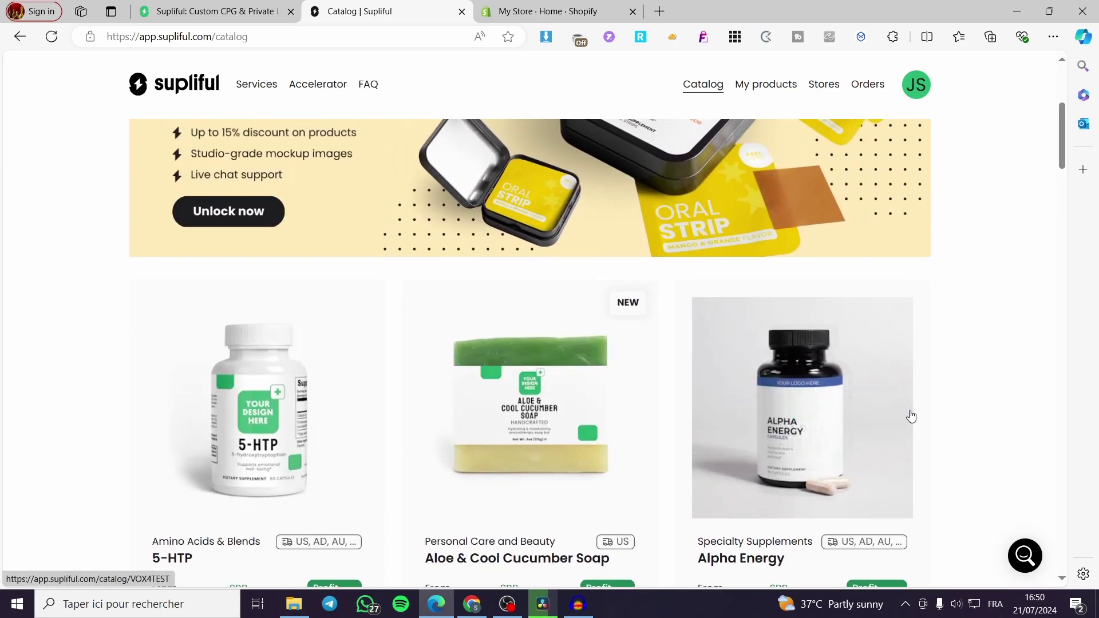
pyautogui.scroll(-7, 908, 417)
pyautogui.scroll(-2, 905, 425)
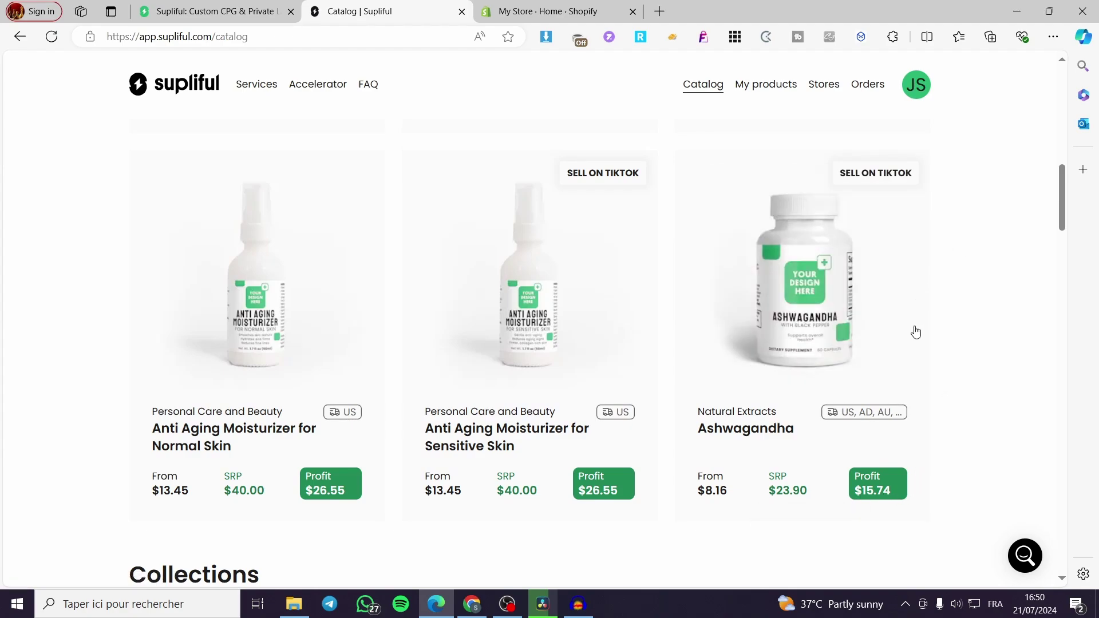
pyautogui.scroll(5, 992, 312)
pyautogui.scroll(3, 991, 312)
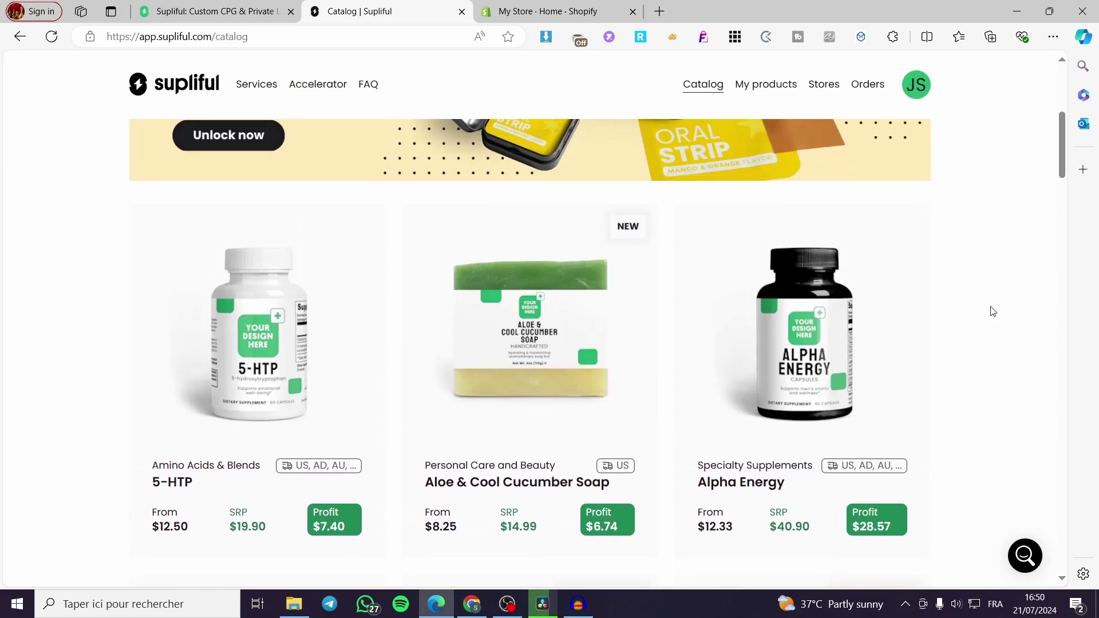
pyautogui.scroll(-5, 993, 311)
pyautogui.scroll(-2, 971, 349)
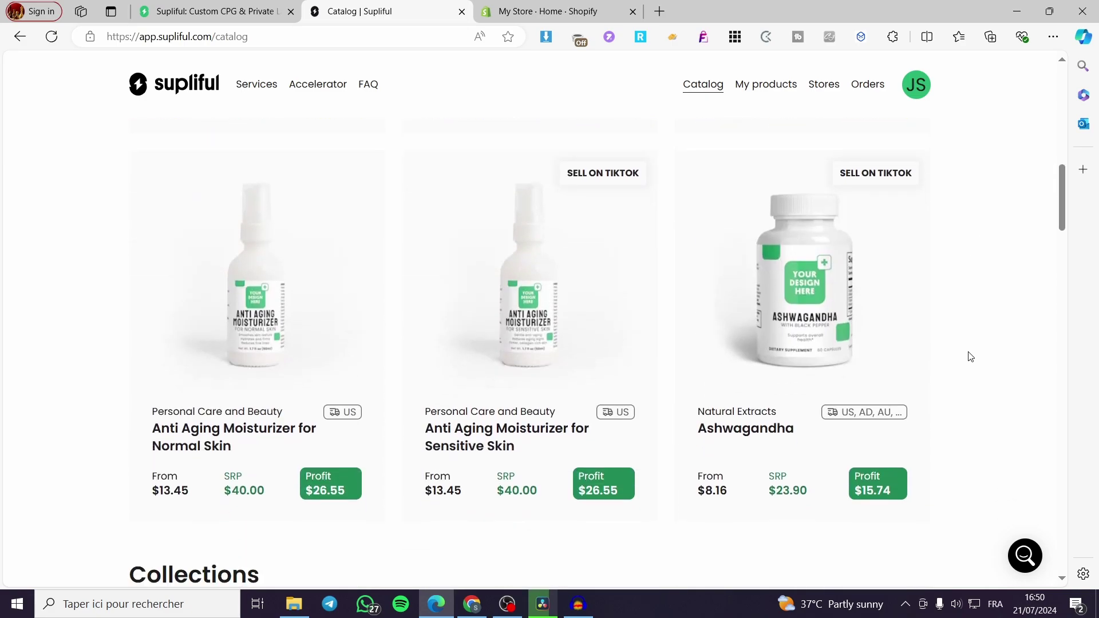
pyautogui.scroll(2, 967, 356)
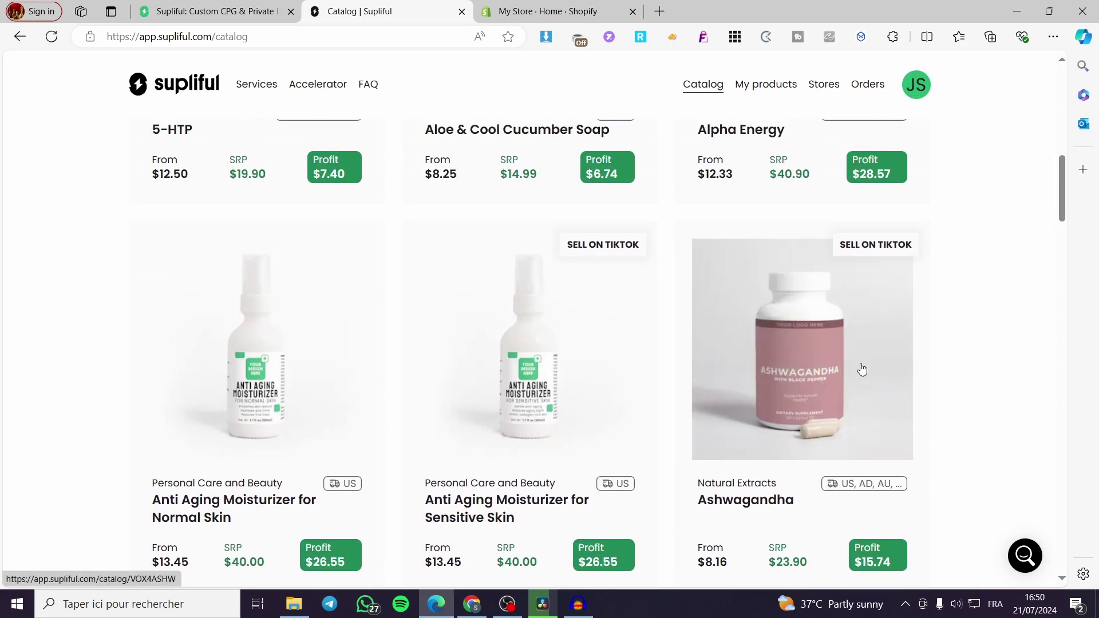
pyautogui.scroll(6, 952, 376)
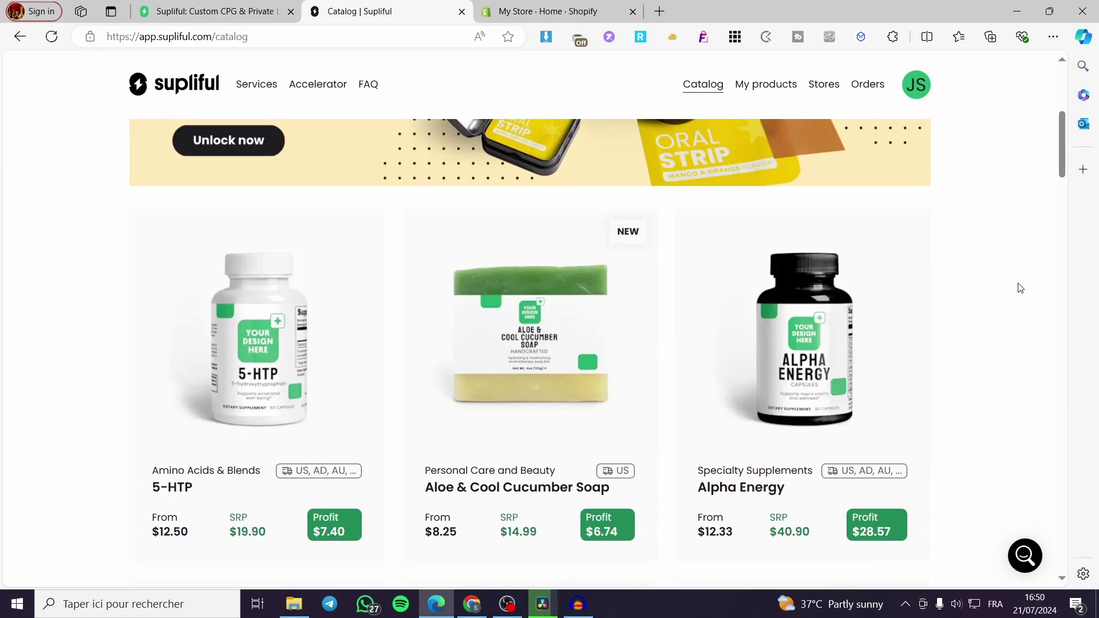
pyautogui.scroll(6, 1016, 272)
# Step: From Stores, choose Shopify to open the SUPLIFUL: White Label Products App Store listing
pyautogui.click(820, 92)
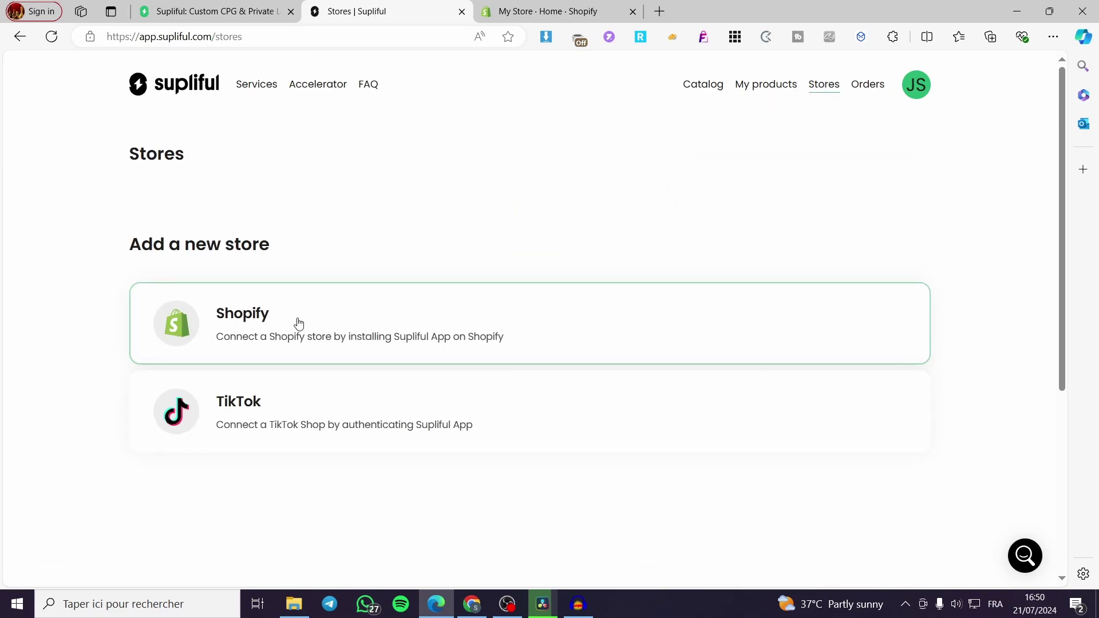
pyautogui.click(247, 325)
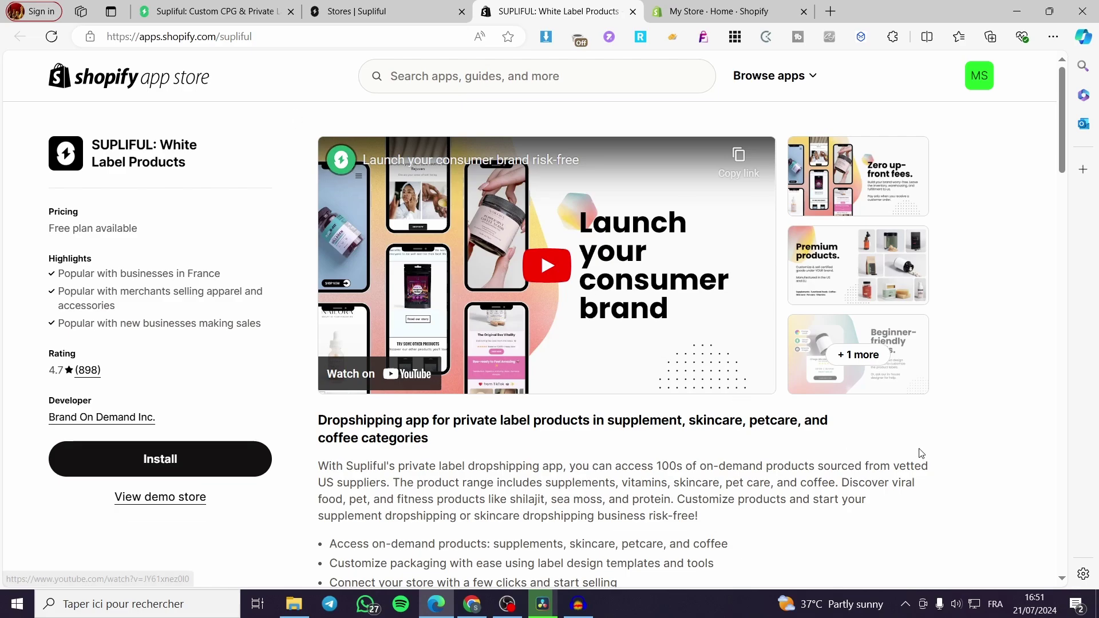
# Step: Install the Supliful app on the Shopify store and approve its data access to connect My Store
pyautogui.click(710, 12)
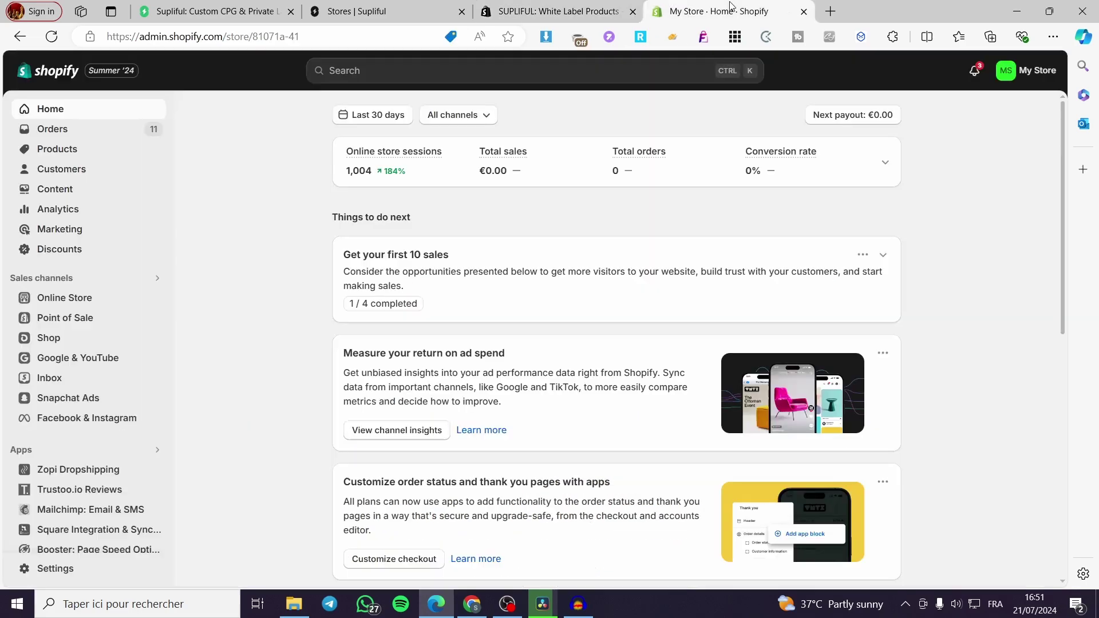
pyautogui.click(585, 6)
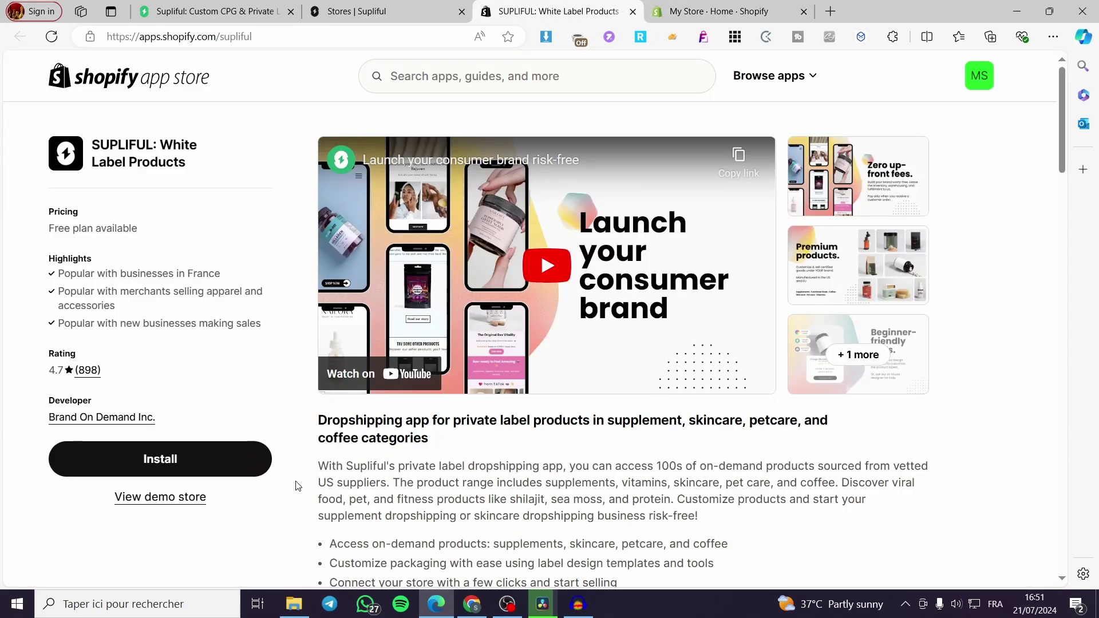
pyautogui.click(194, 464)
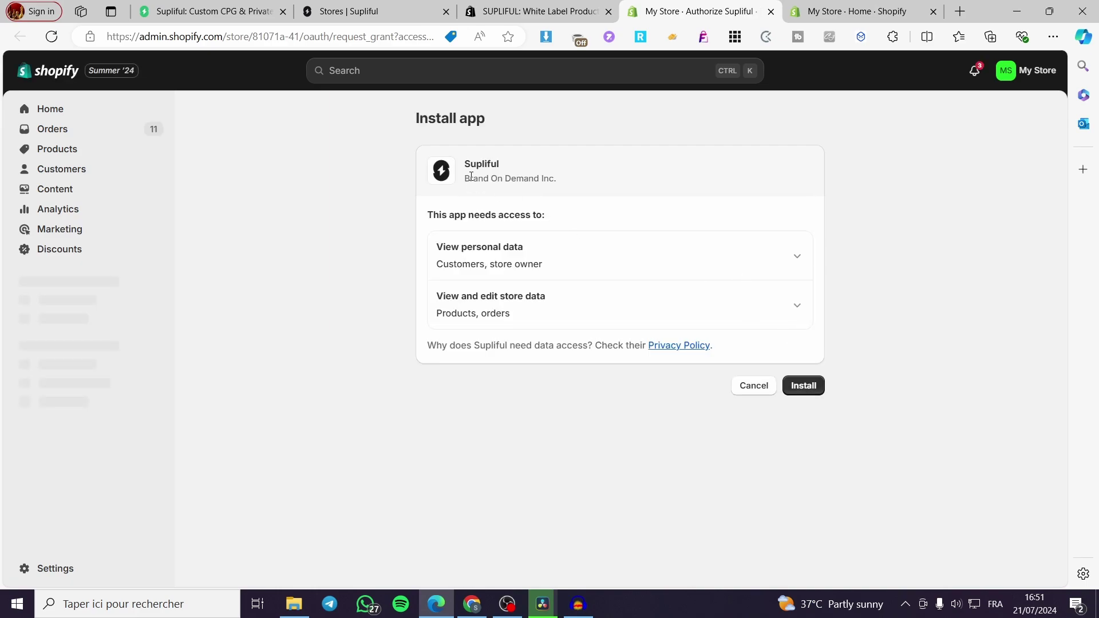
pyautogui.click(811, 395)
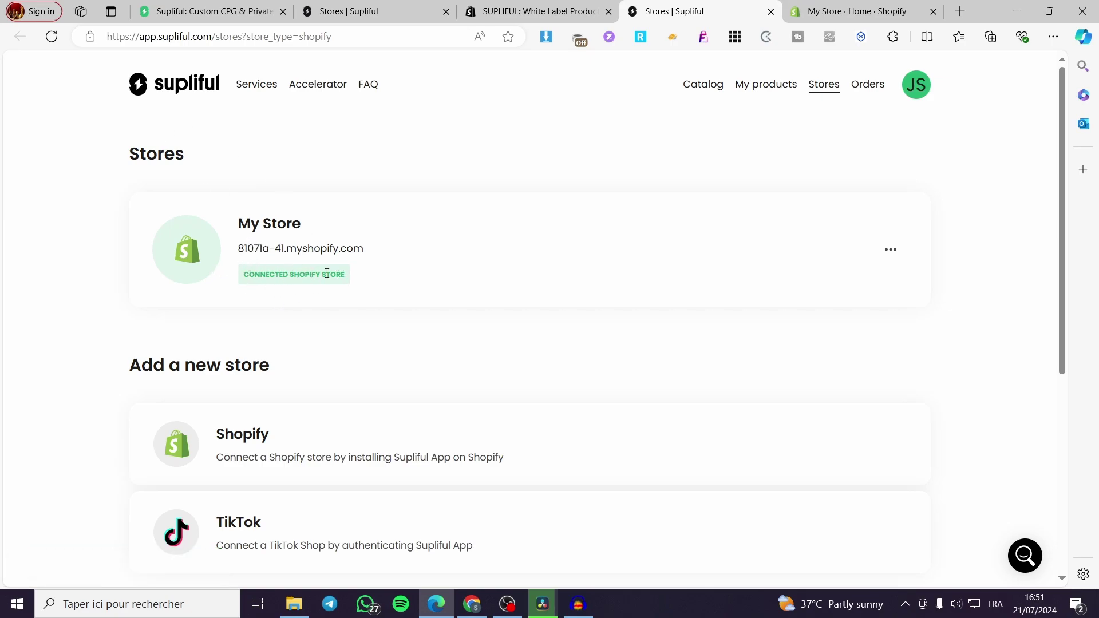
pyautogui.click(788, 5)
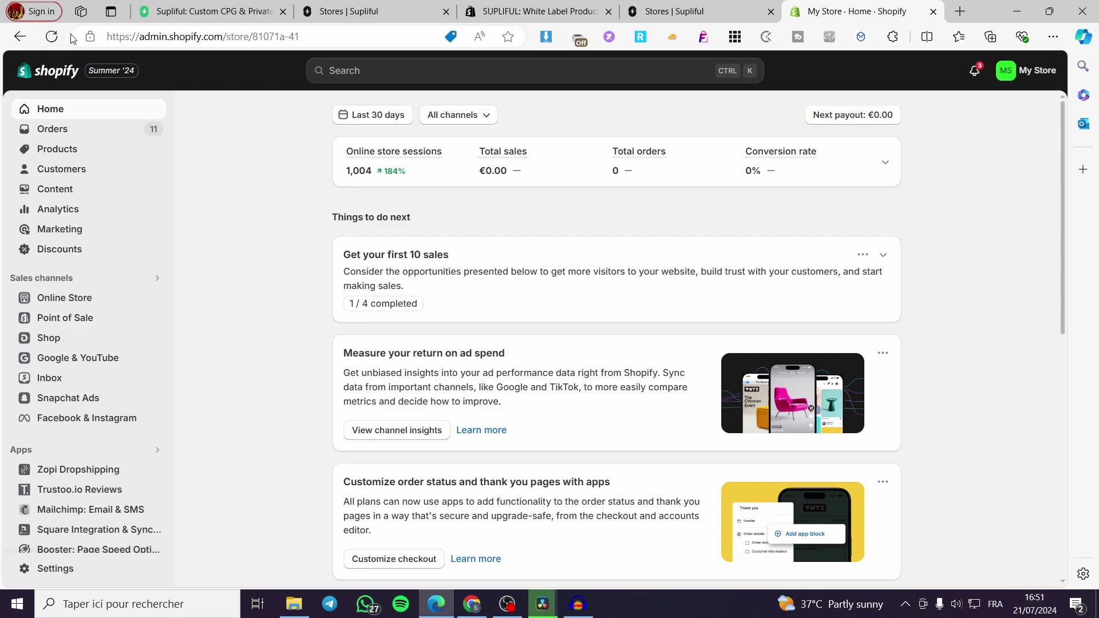
pyautogui.click(51, 36)
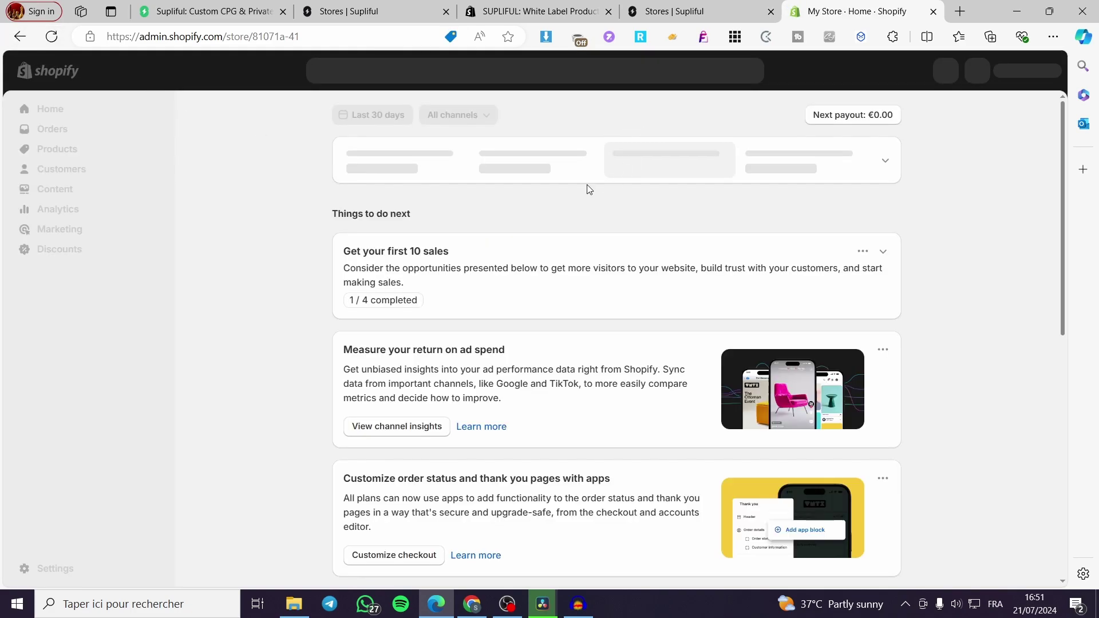
pyautogui.click(550, 68)
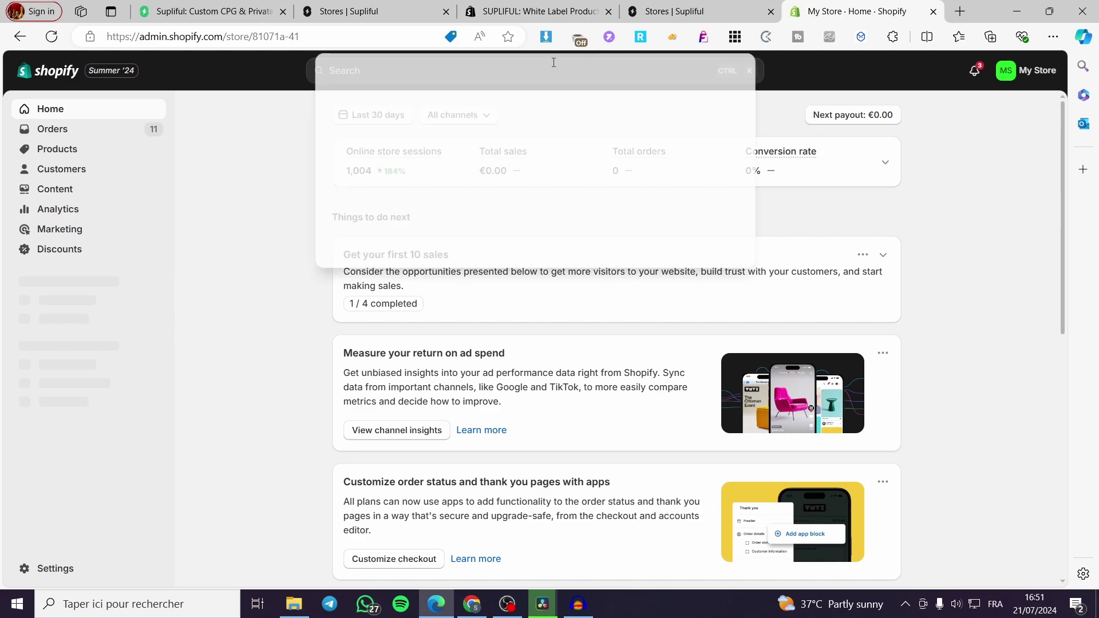
pyautogui.write('s')
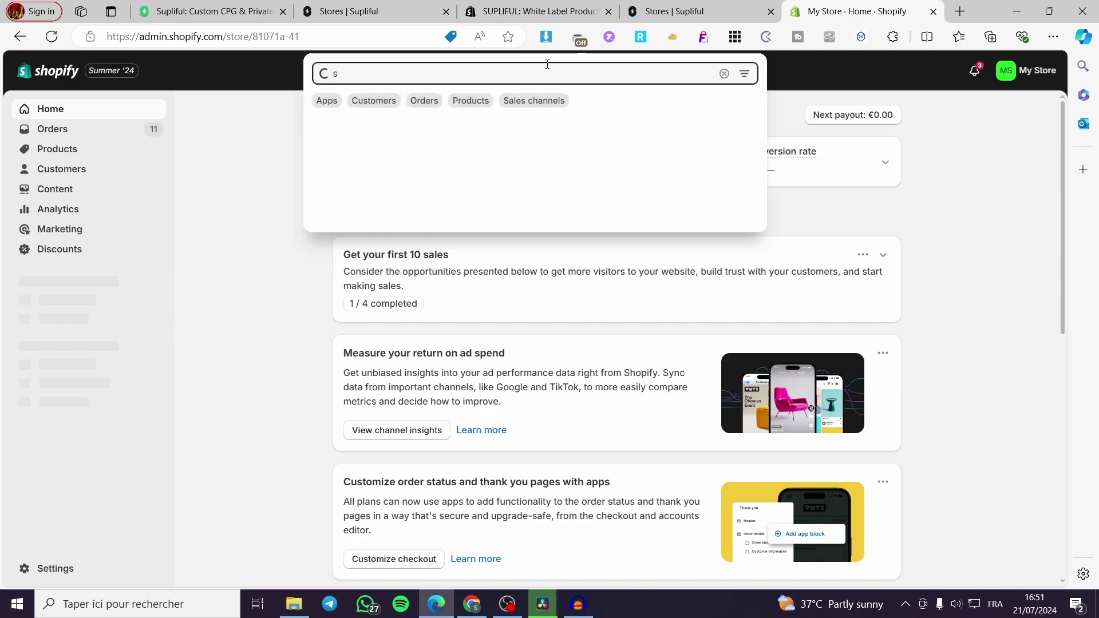
pyautogui.write('upli')
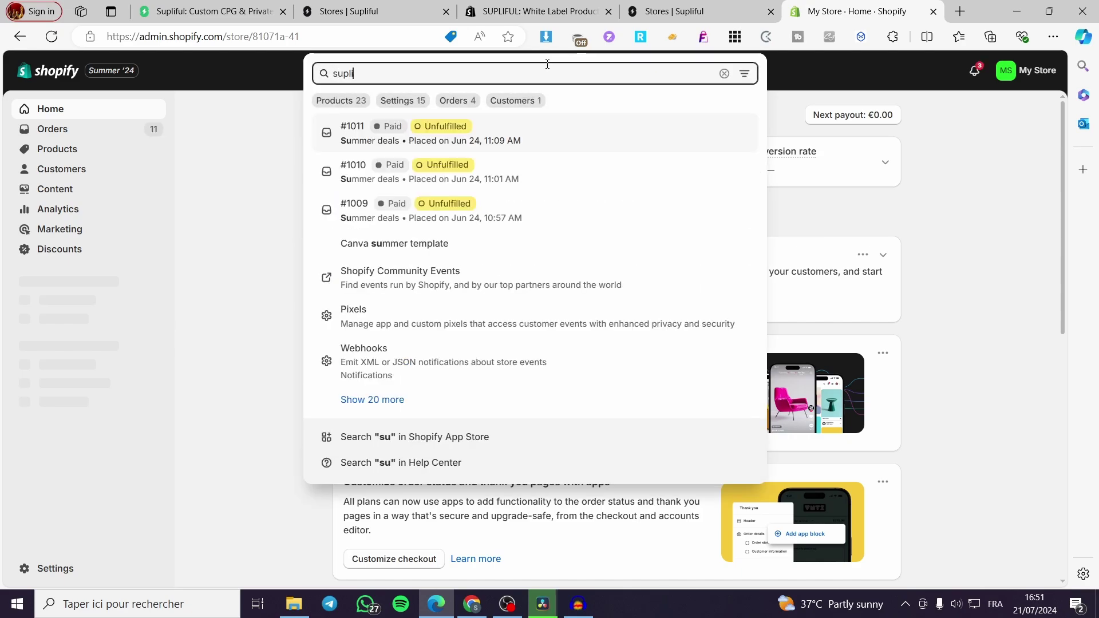
pyautogui.write('ul')
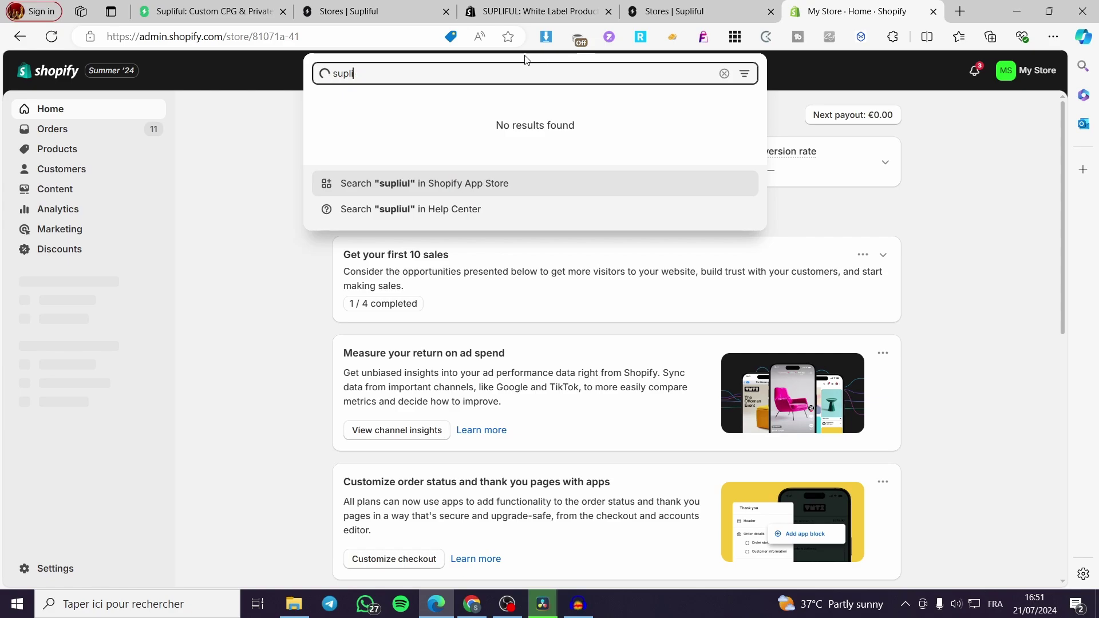
pyautogui.write('ful')
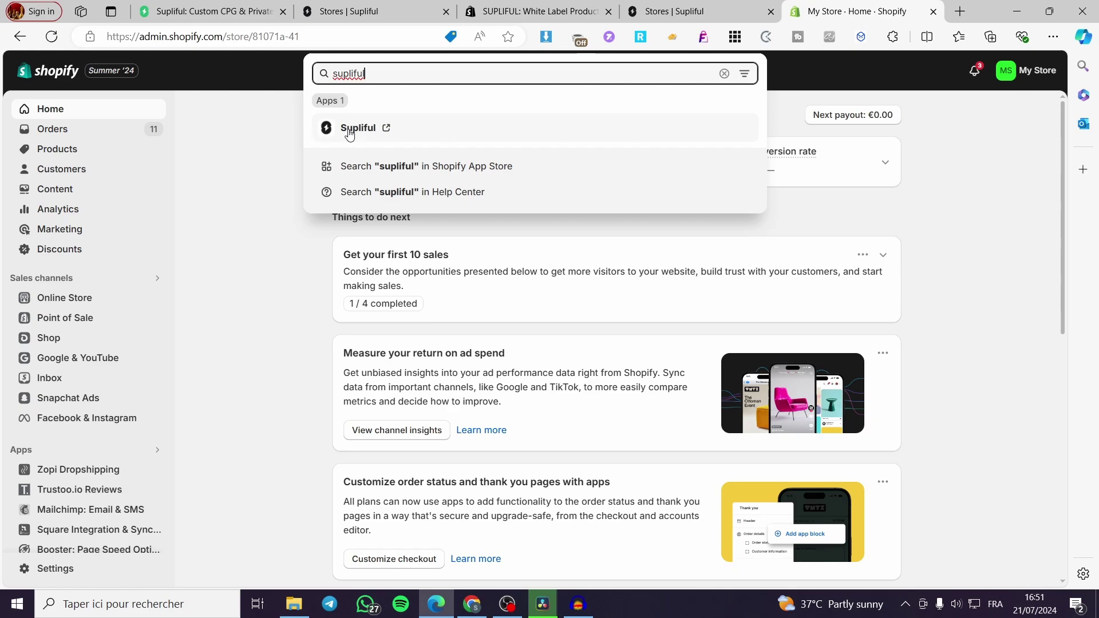
pyautogui.click(350, 132)
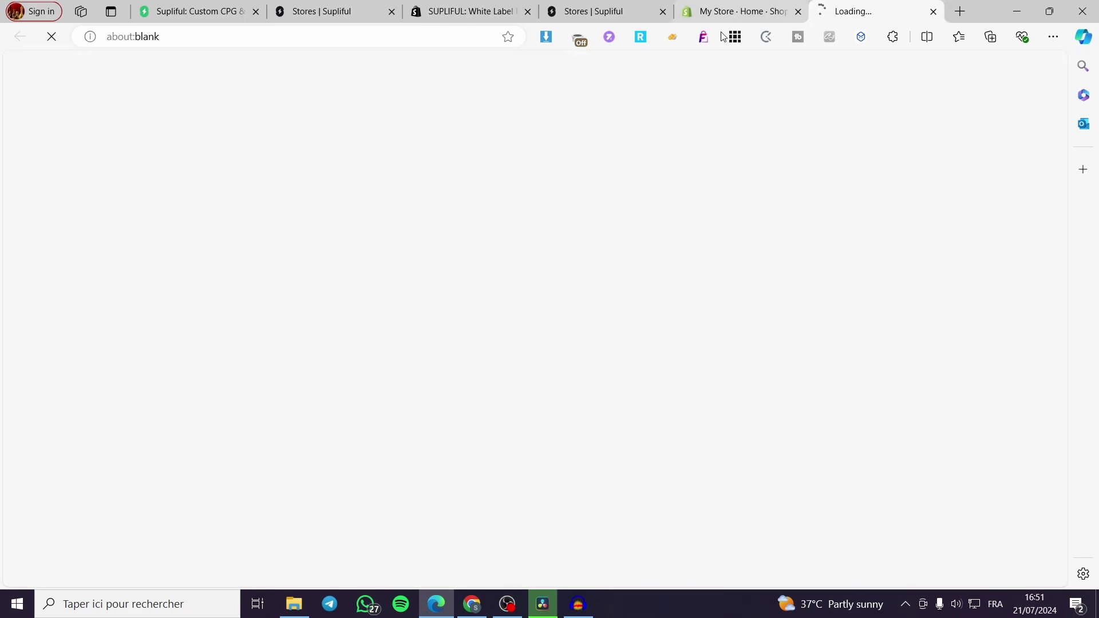
pyautogui.click(934, 12)
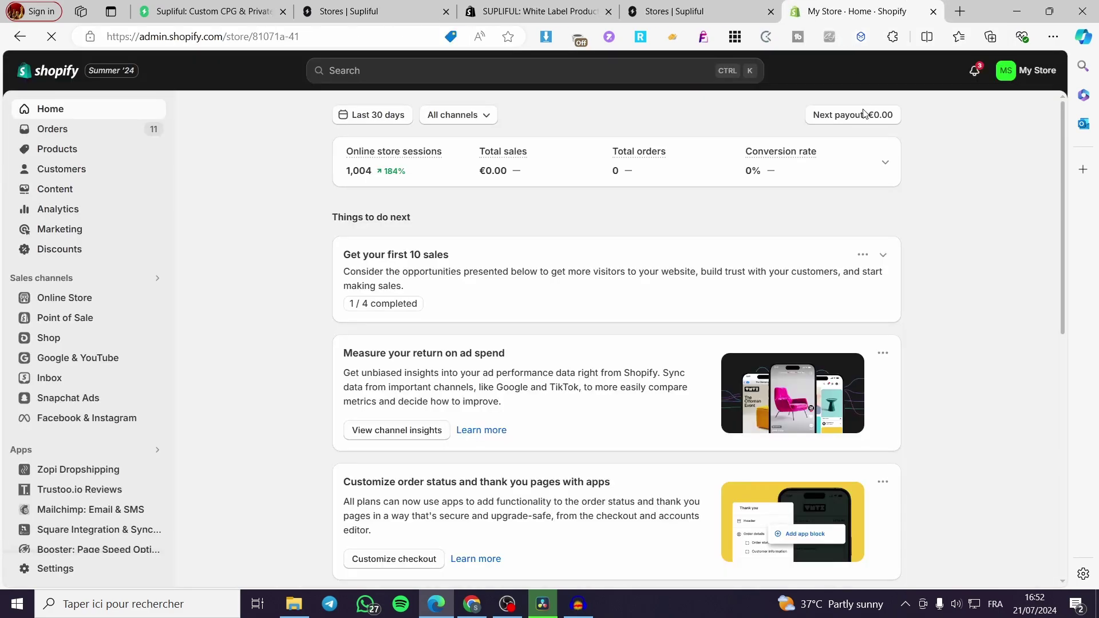
pyautogui.click(716, 11)
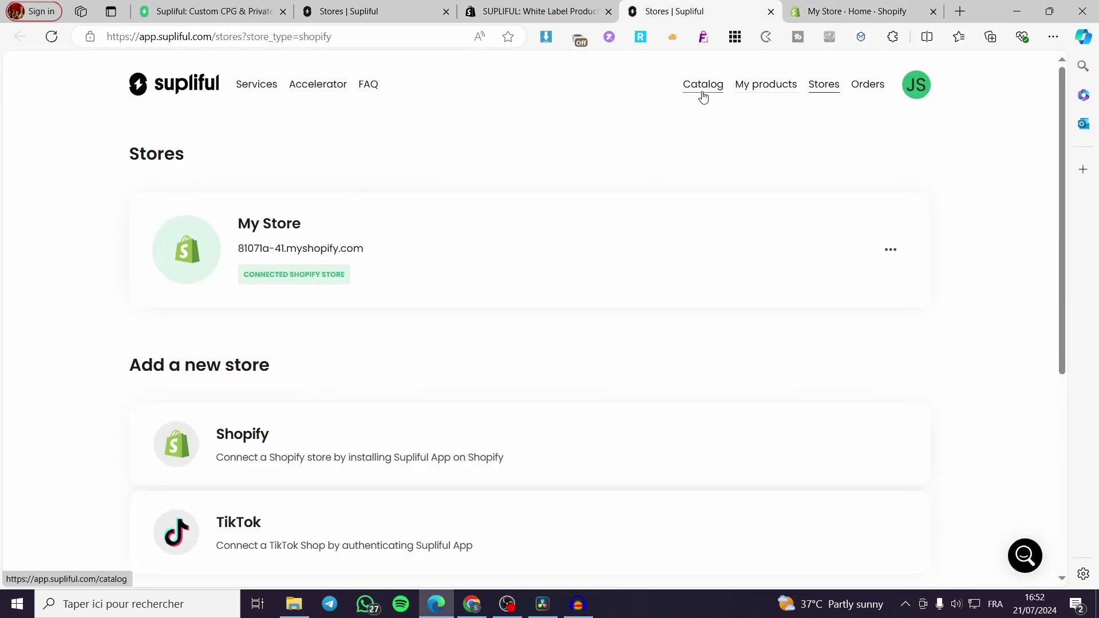
# Step: Open Catalog, scroll through all the products, then back up to the Aloe & Cool Cucumber Soap card
pyautogui.click(697, 93)
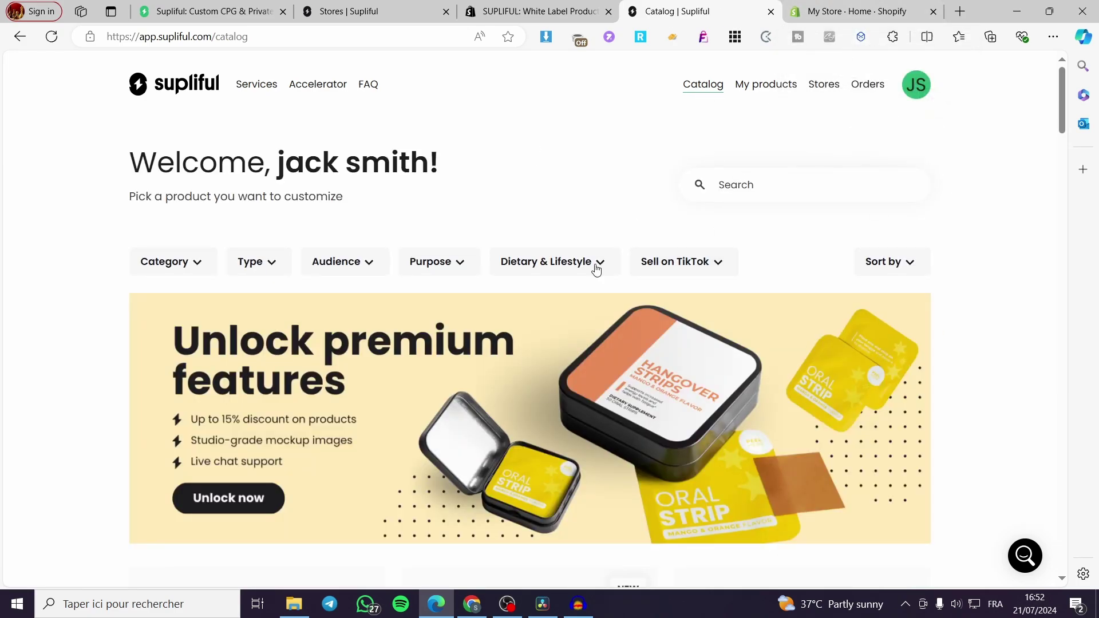
pyautogui.scroll(-3, 878, 327)
pyautogui.scroll(-2, 969, 421)
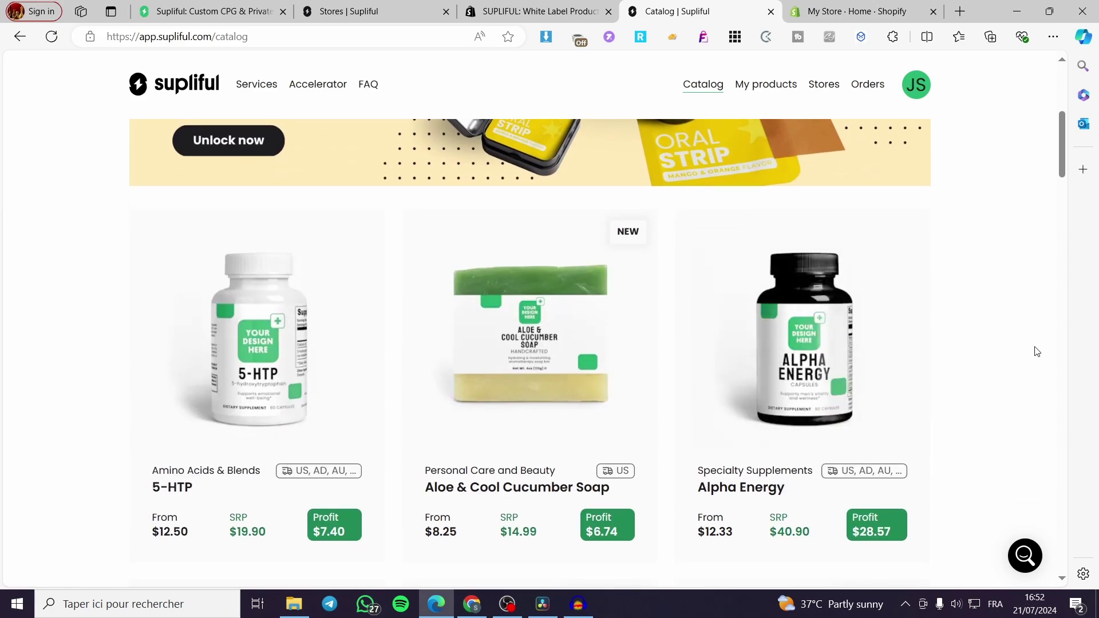
pyautogui.scroll(-4, 1039, 343)
pyautogui.scroll(-8, 1037, 333)
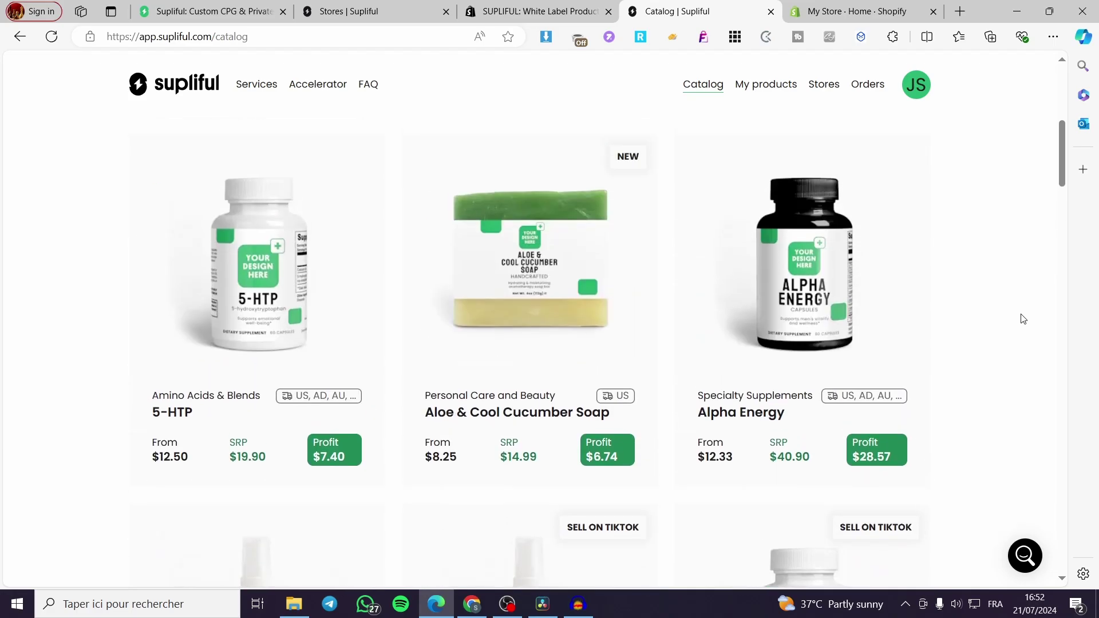
pyautogui.scroll(-8, 1021, 323)
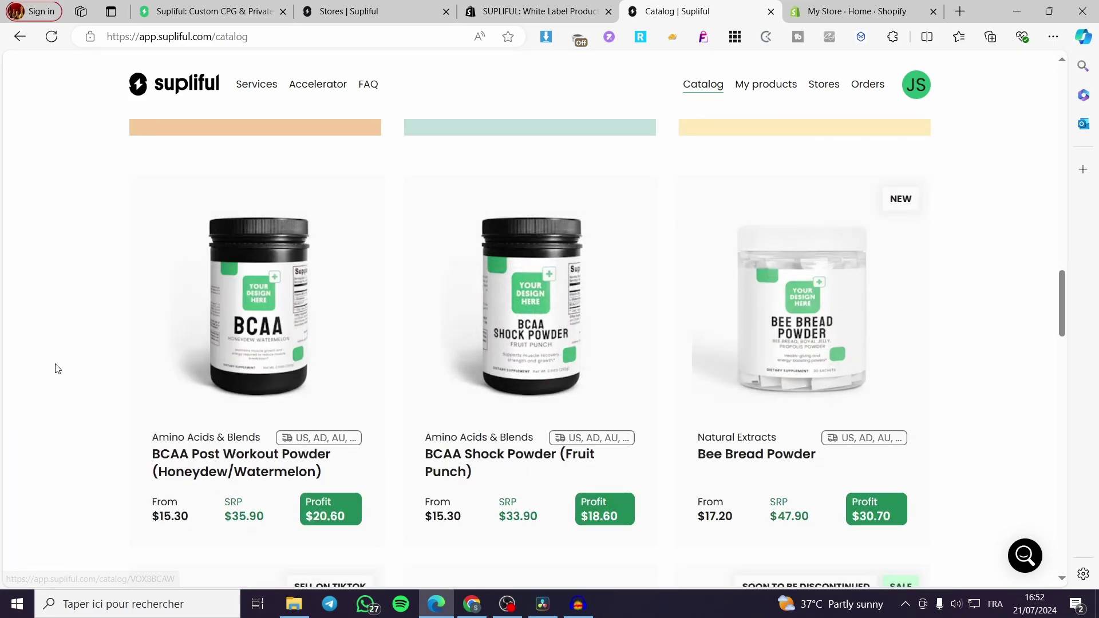
pyautogui.scroll(-7, 58, 368)
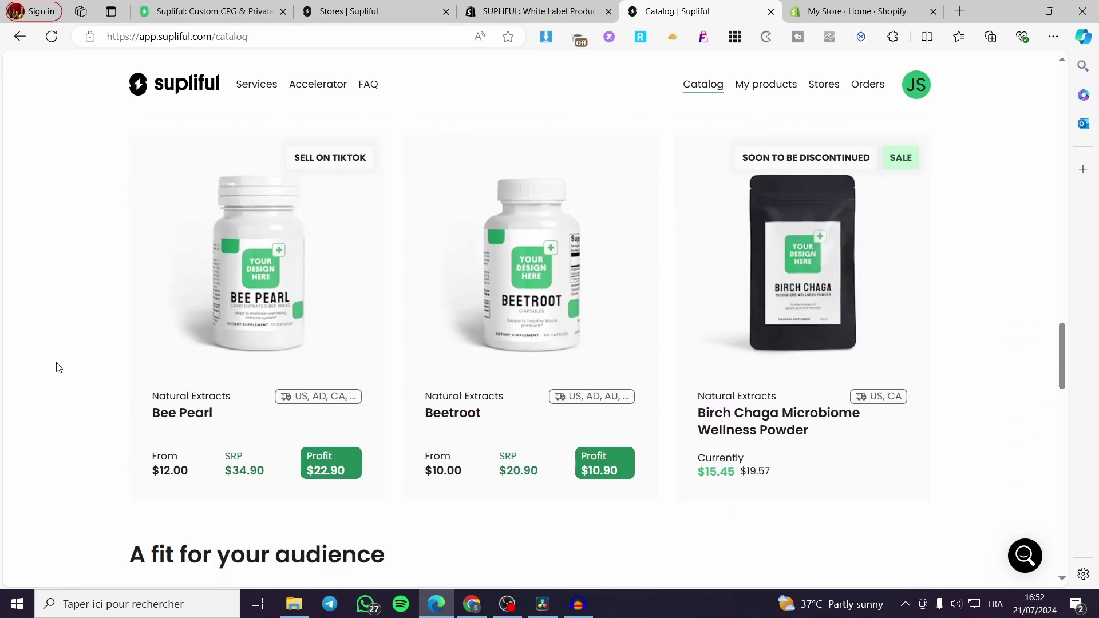
pyautogui.scroll(-15, 56, 367)
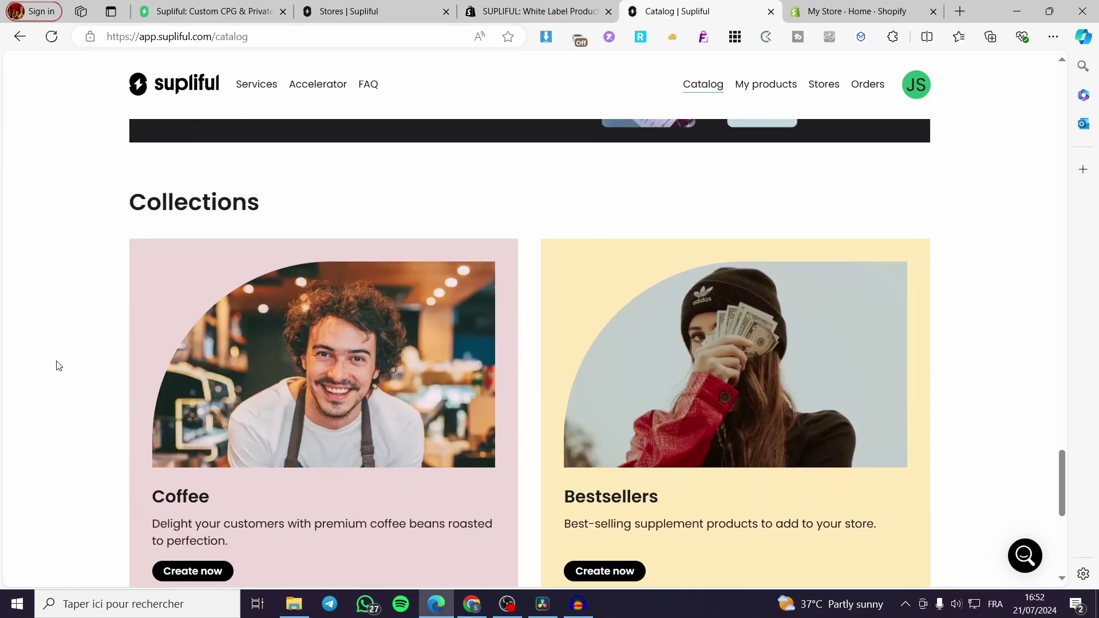
pyautogui.scroll(-5, 56, 367)
pyautogui.scroll(20, 56, 364)
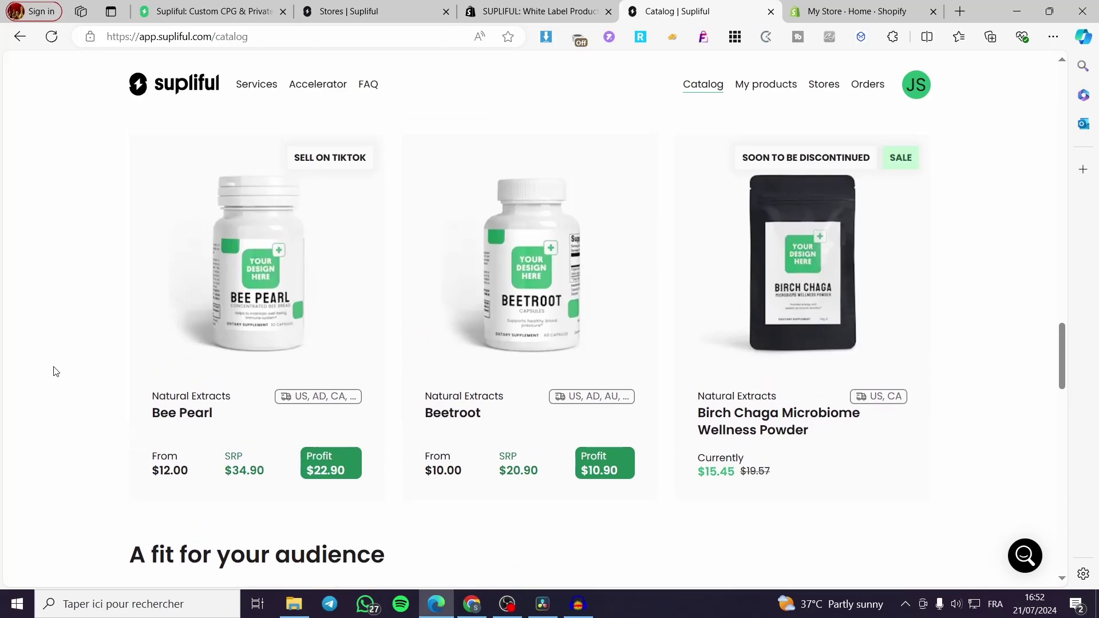
pyautogui.moveTo(1057, 362); pyautogui.dragTo(1049, 162)
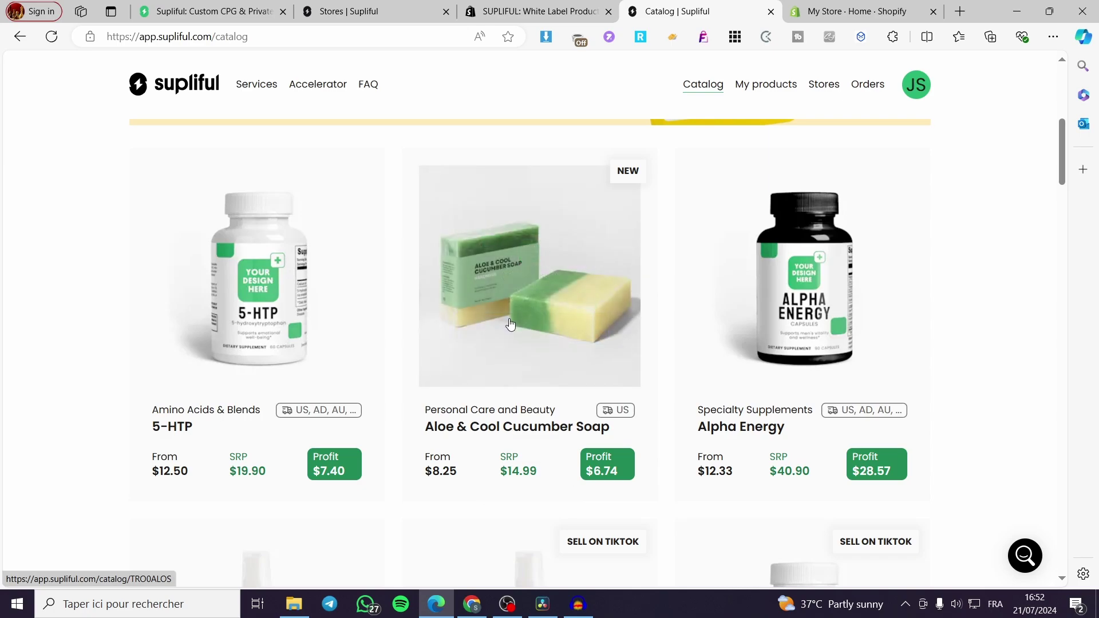
# Step: Open the Aloe & Cool Cucumber Soap, check its $8.25 price and $6.74 profit, then choose Customize and sell
pyautogui.click(547, 309)
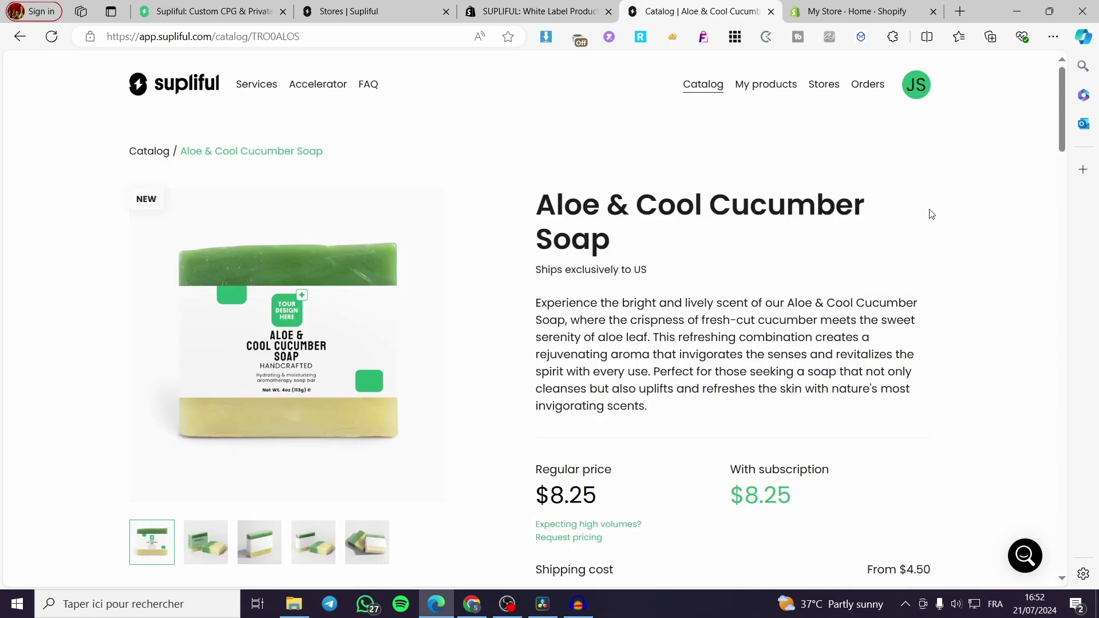
pyautogui.scroll(-5, 607, 326)
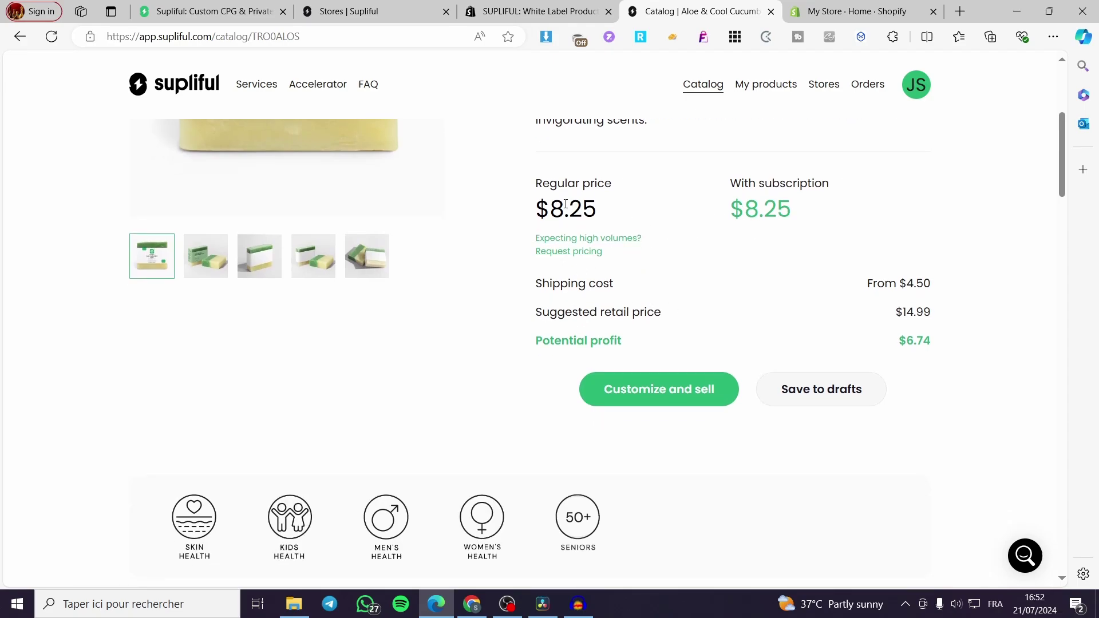
pyautogui.tripleClick(597, 206)
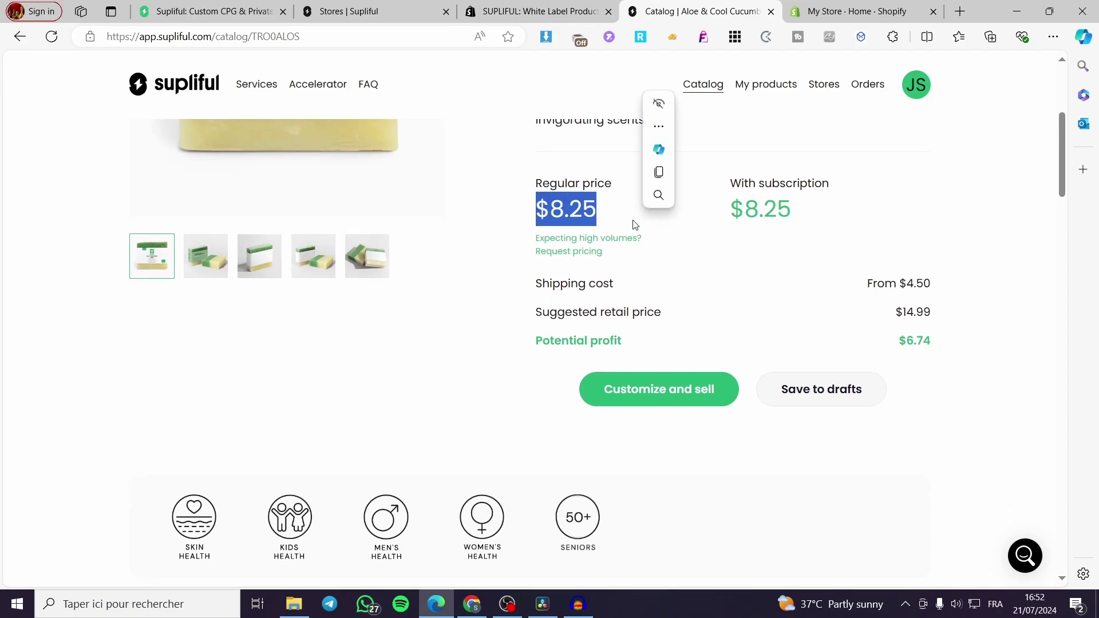
pyautogui.click(949, 333)
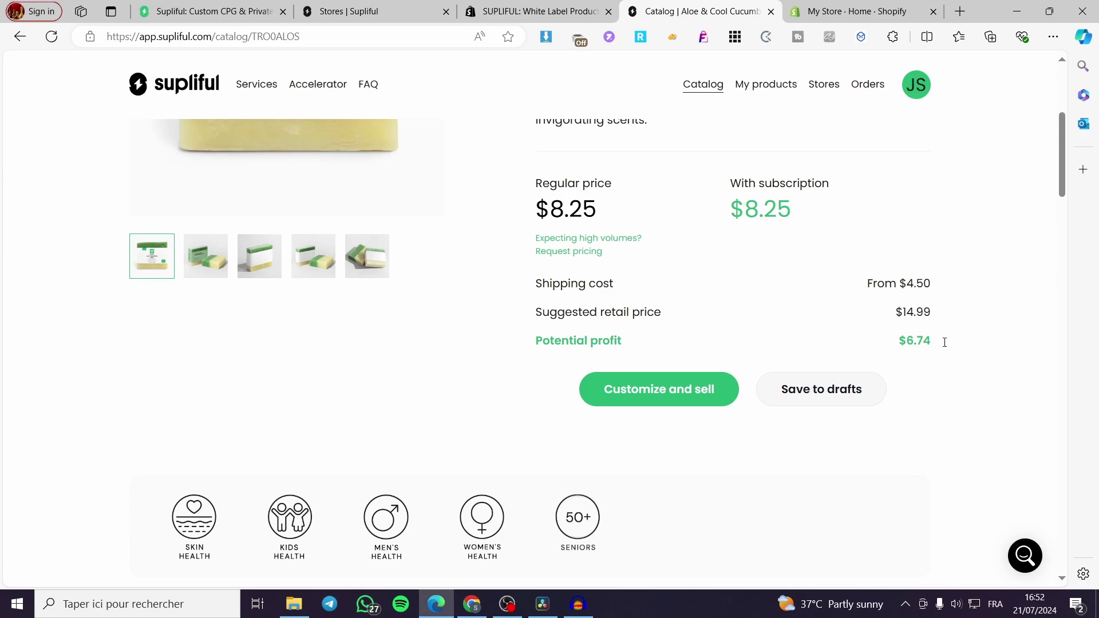
pyautogui.moveTo(944, 343); pyautogui.dragTo(894, 344)
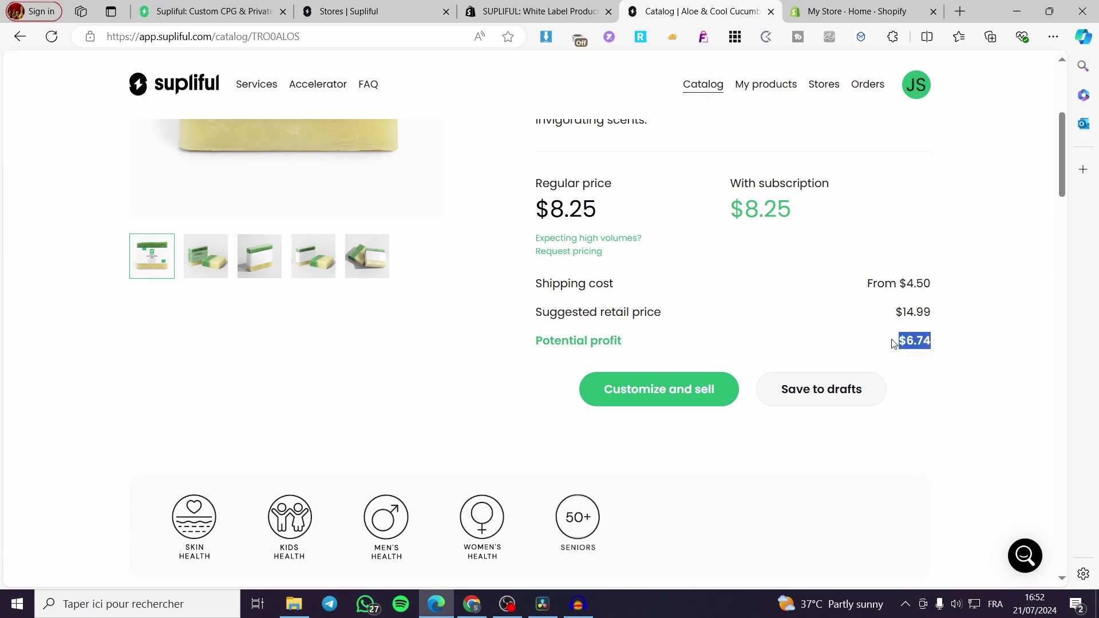
pyautogui.click(936, 354)
pyautogui.scroll(1, 670, 311)
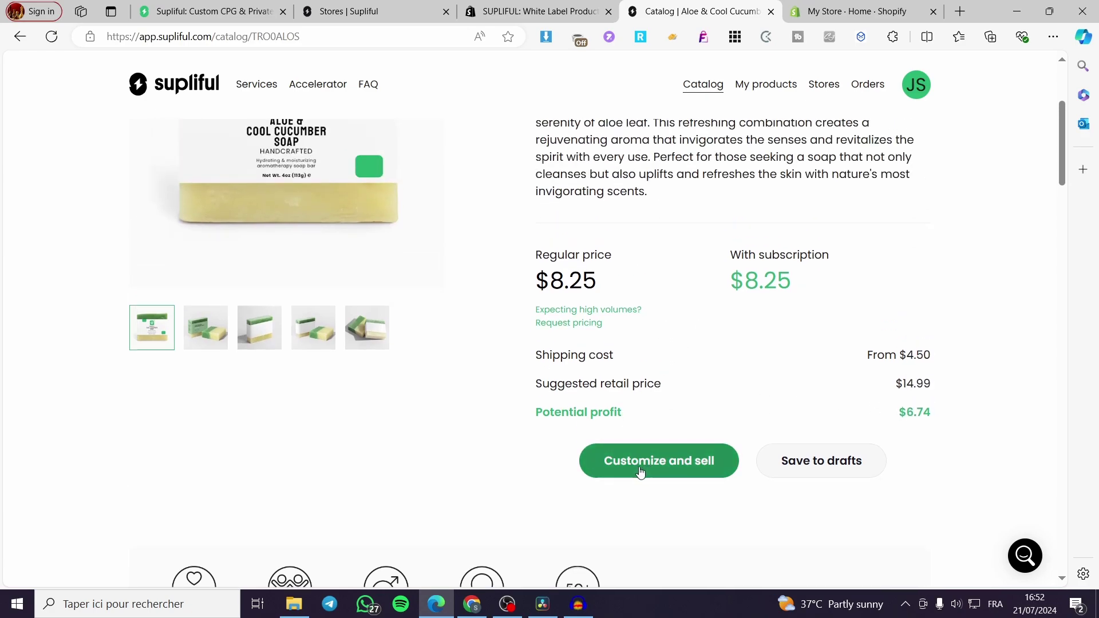
pyautogui.click(670, 465)
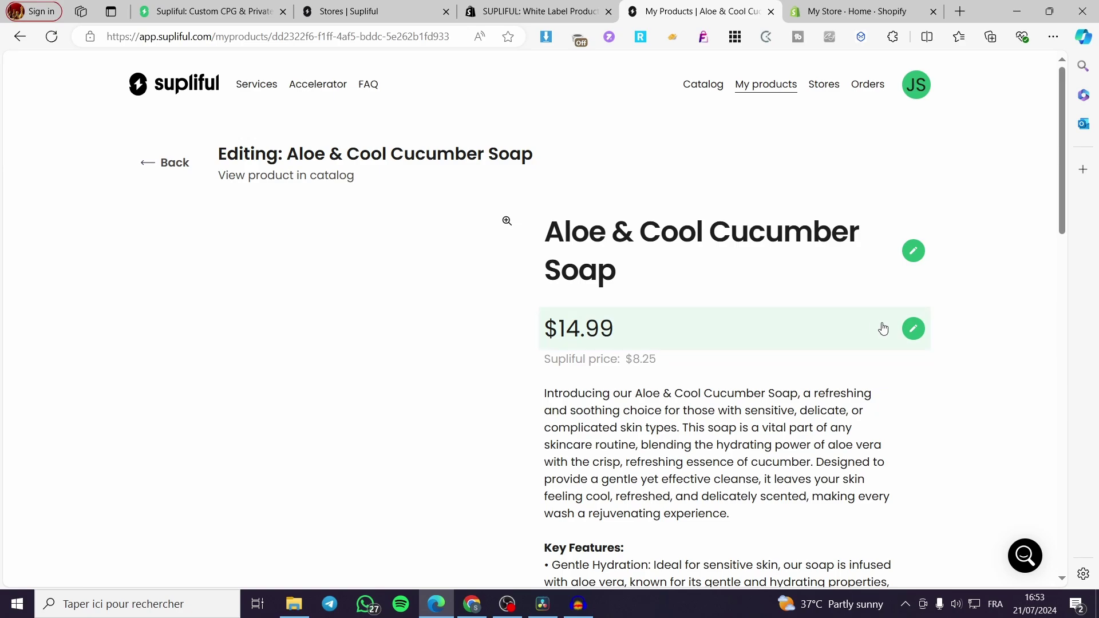
# Step: Change the soap's selling price from 14.99 to 19.99 and save it, keeping the $8.25 Supliful price
pyautogui.click(913, 329)
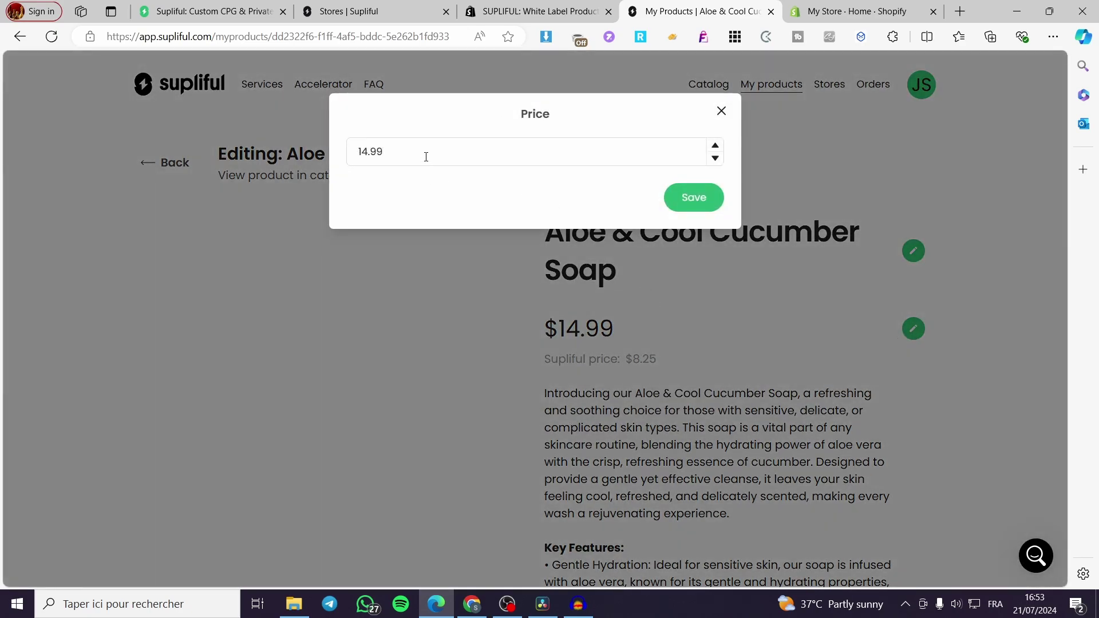
pyautogui.moveTo(426, 157); pyautogui.dragTo(337, 160)
pyautogui.write('19')
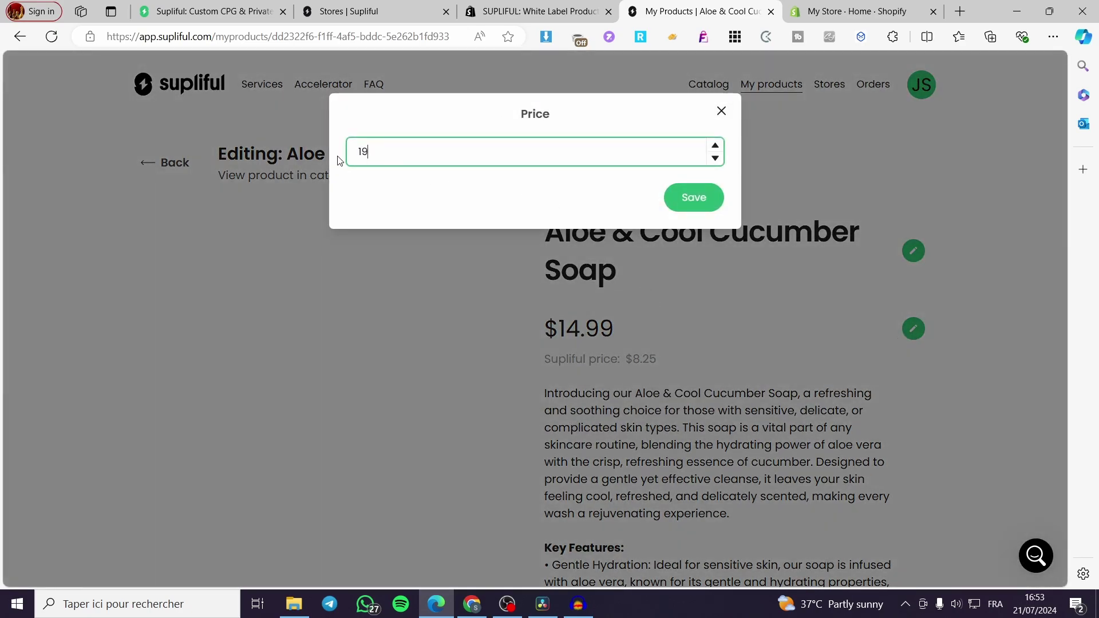
pyautogui.click(681, 210)
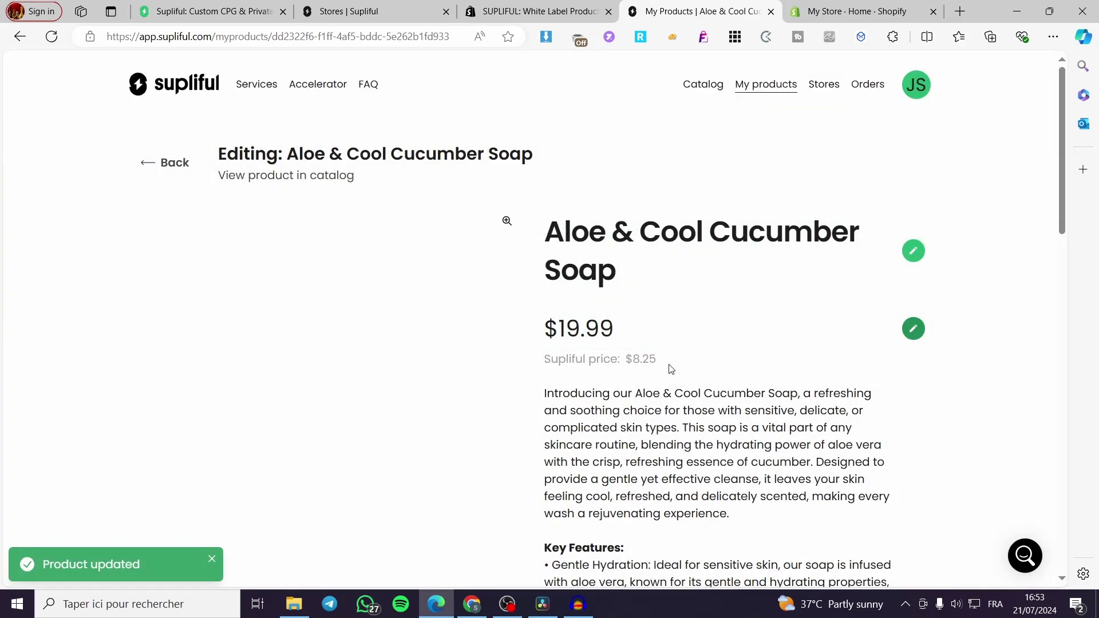
pyautogui.moveTo(671, 369); pyautogui.dragTo(624, 361)
pyautogui.click(651, 365)
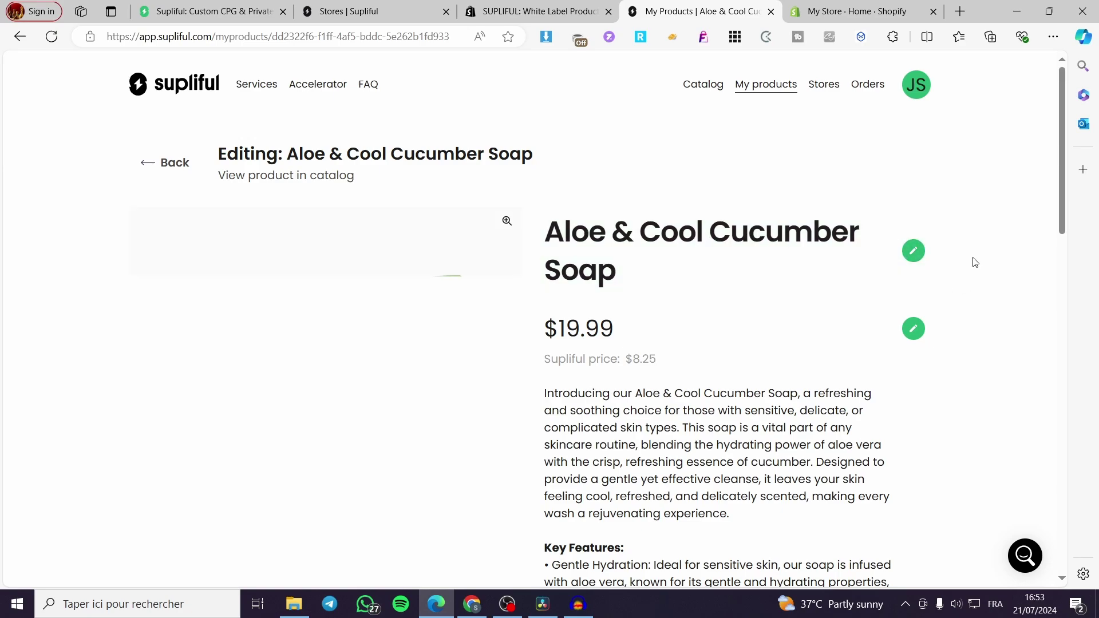
# Step: Scroll through the soap's product page down to the footer and back up
pyautogui.scroll(-3, 748, 246)
pyautogui.scroll(-6, 643, 218)
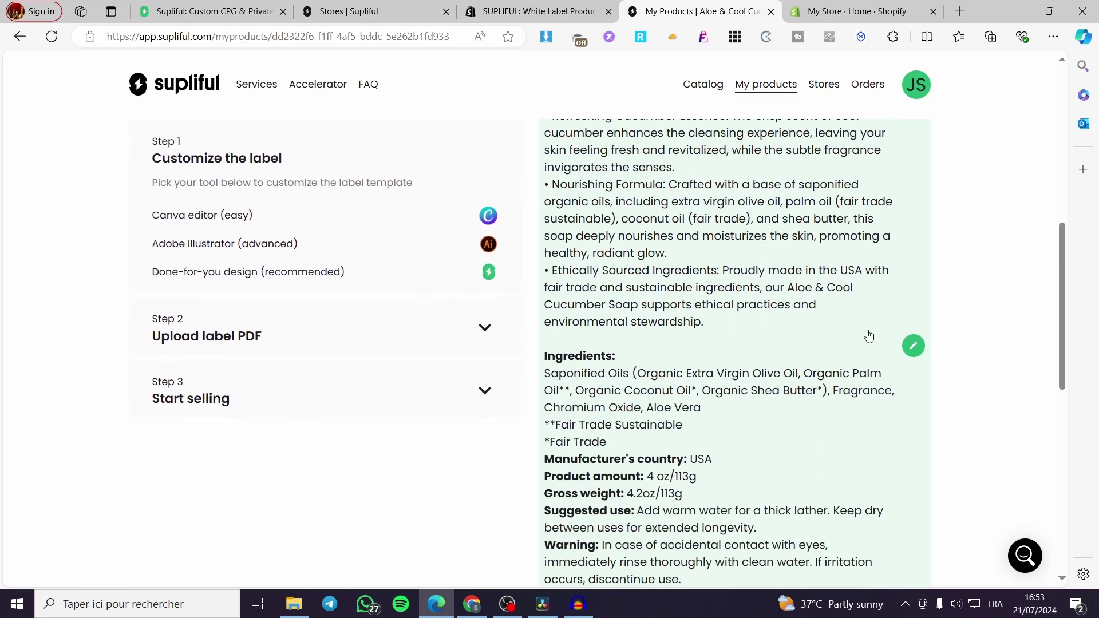
pyautogui.scroll(2, 790, 338)
pyautogui.scroll(-7, 790, 338)
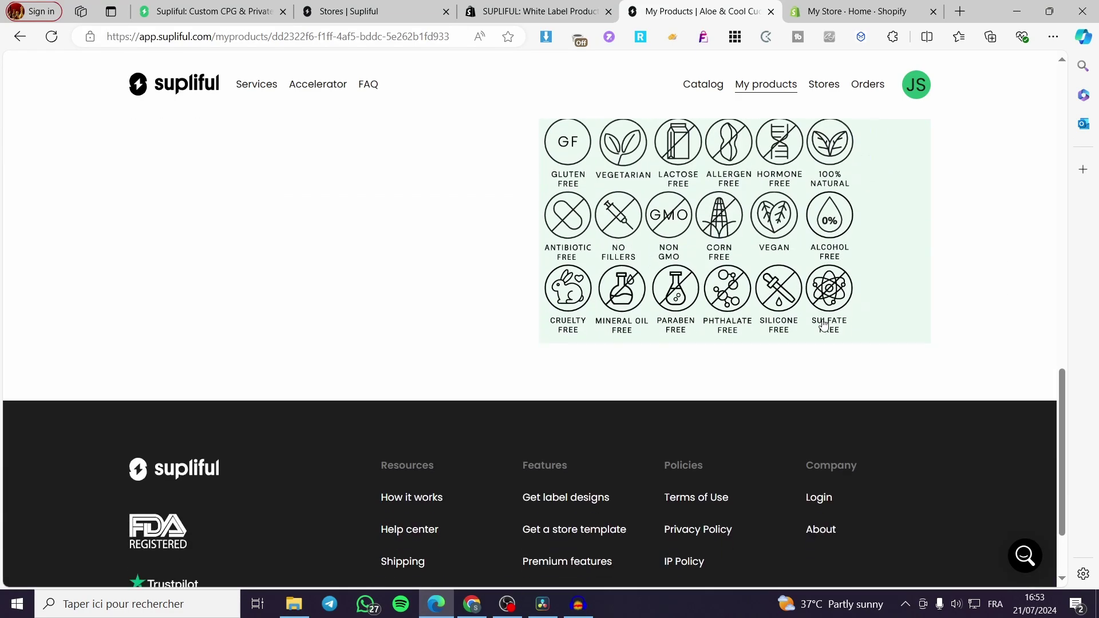
pyautogui.scroll(3, 654, 338)
pyautogui.scroll(1, 754, 356)
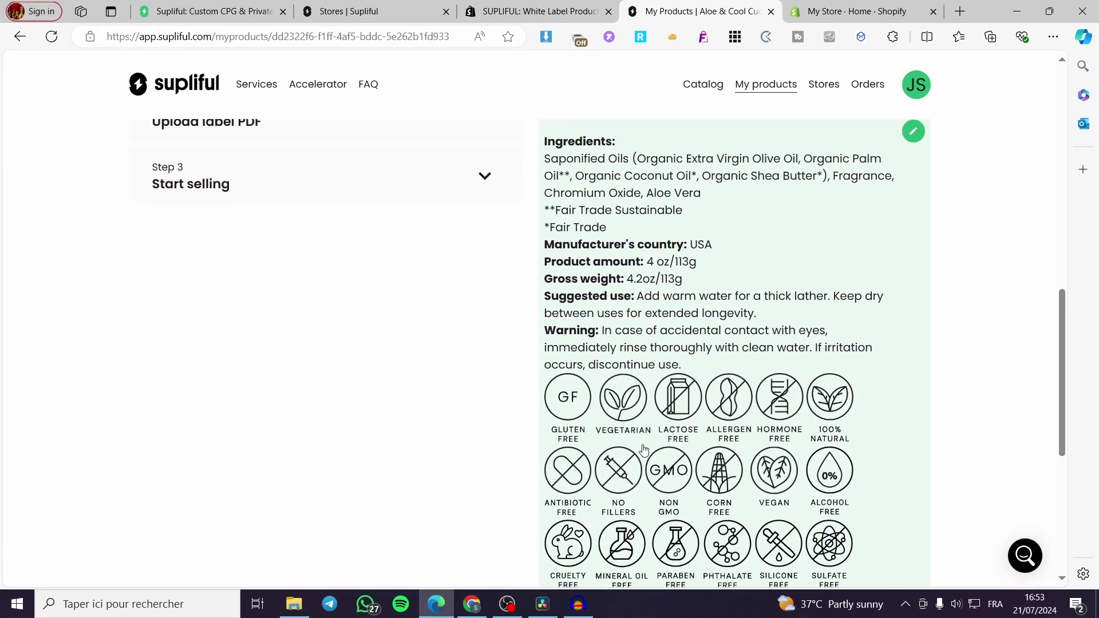
pyautogui.scroll(5, 644, 450)
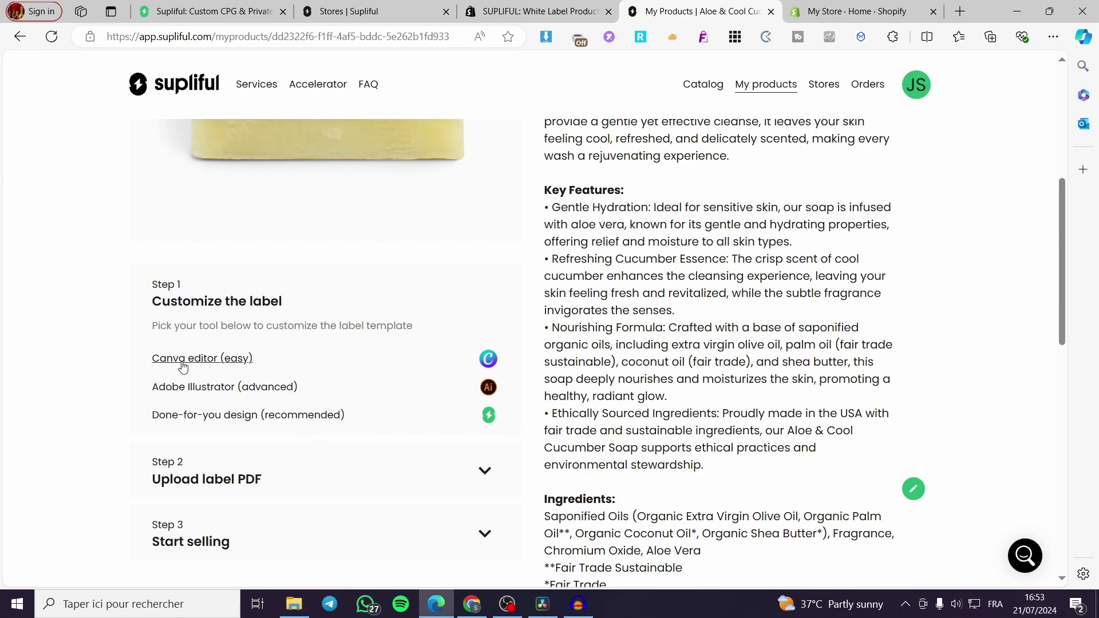
# Step: Open the Canva label link in a new tab, create a copy from the template, browse Uploads, then close it
pyautogui.rightClick(205, 355)
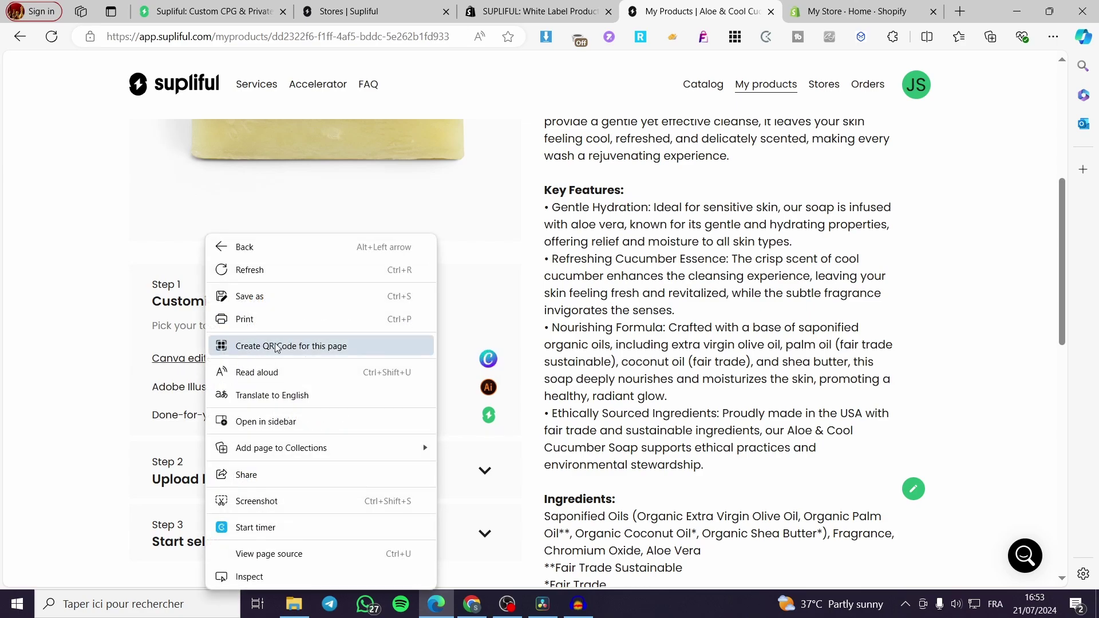
pyautogui.click(177, 358)
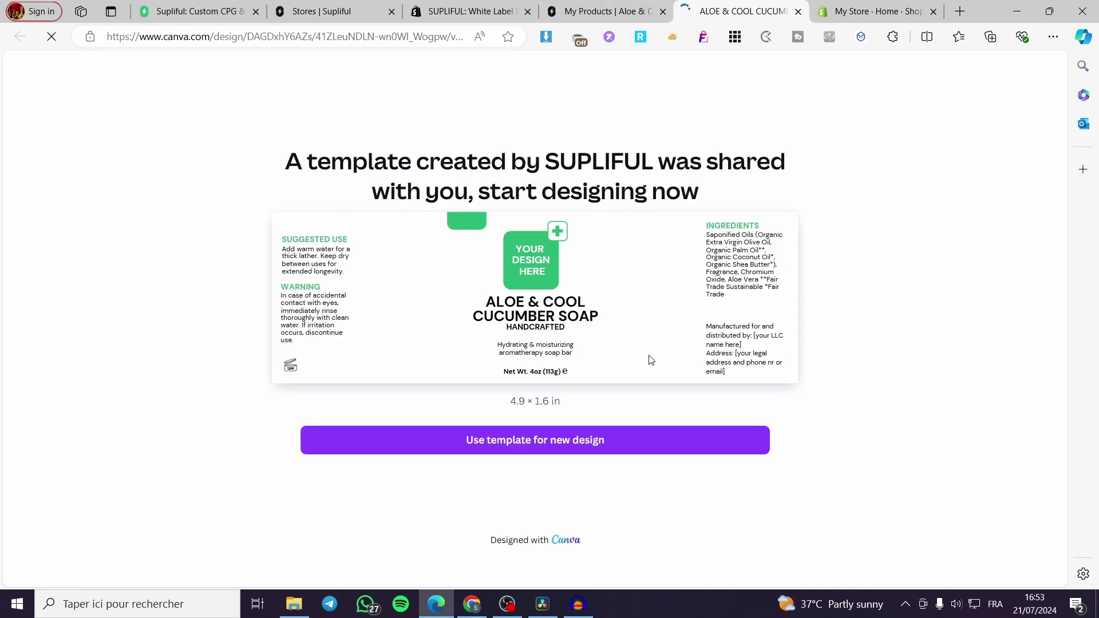
pyautogui.click(523, 440)
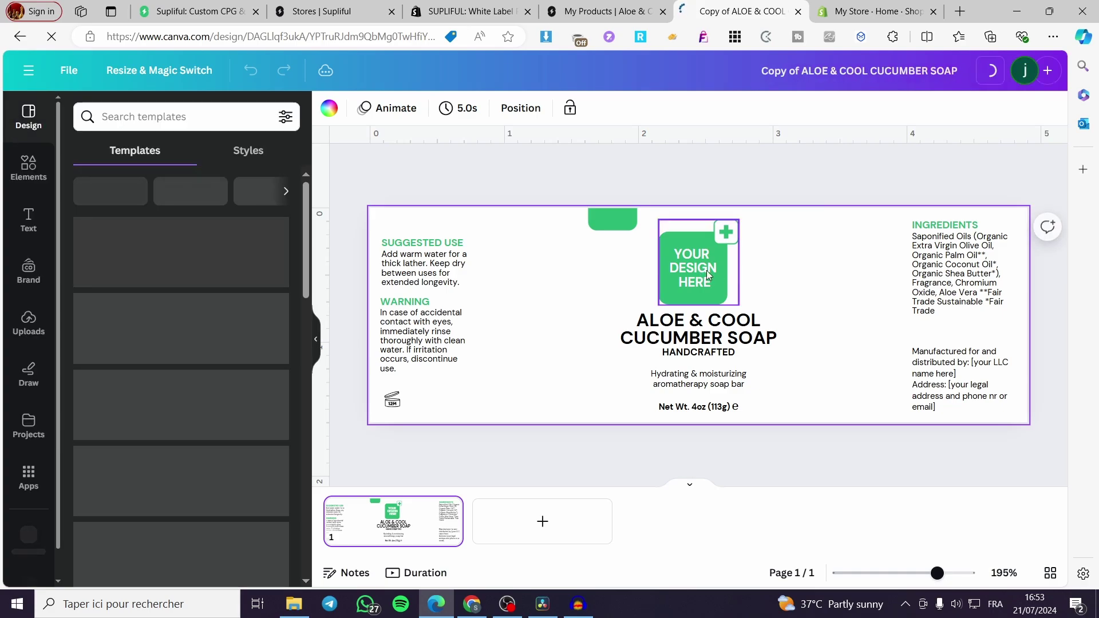
pyautogui.click(707, 275)
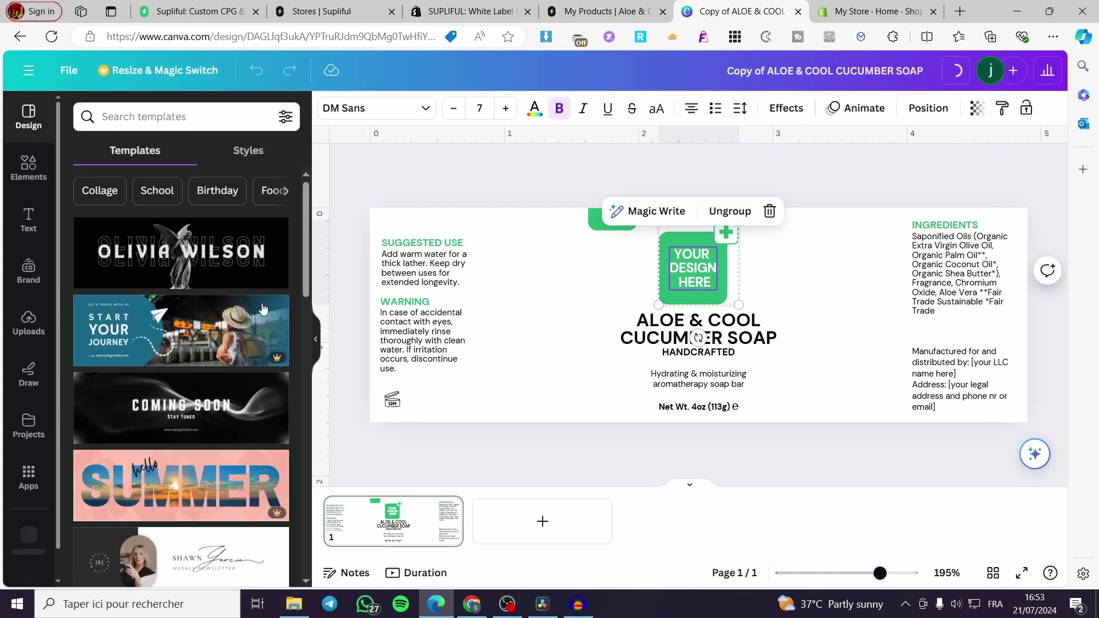
pyautogui.click(29, 322)
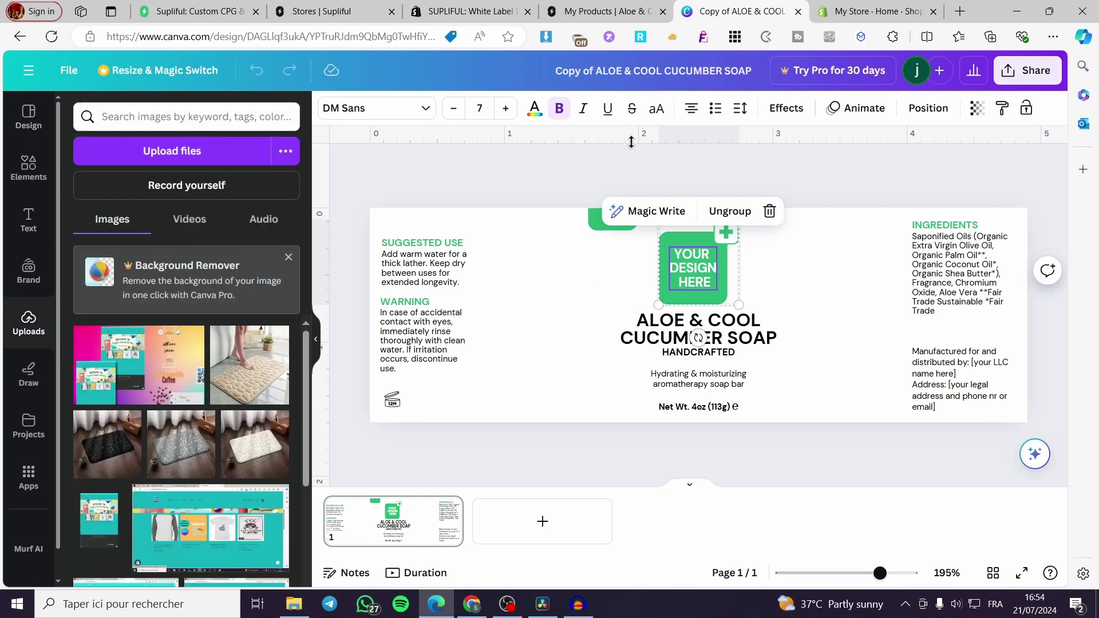
pyautogui.scroll(-3, 225, 362)
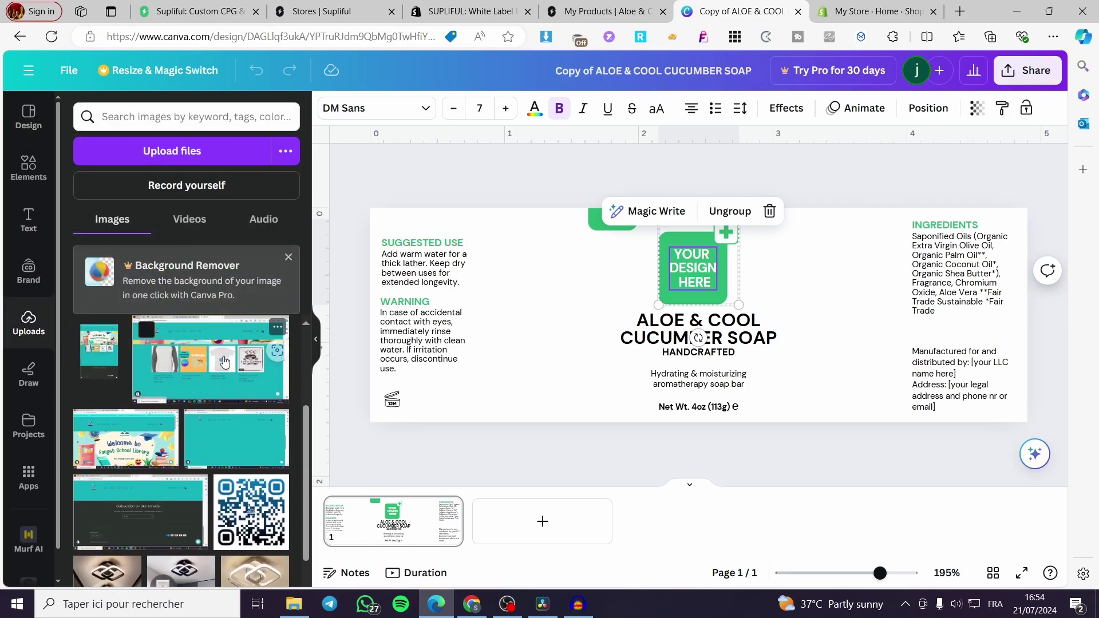
pyautogui.click(797, 11)
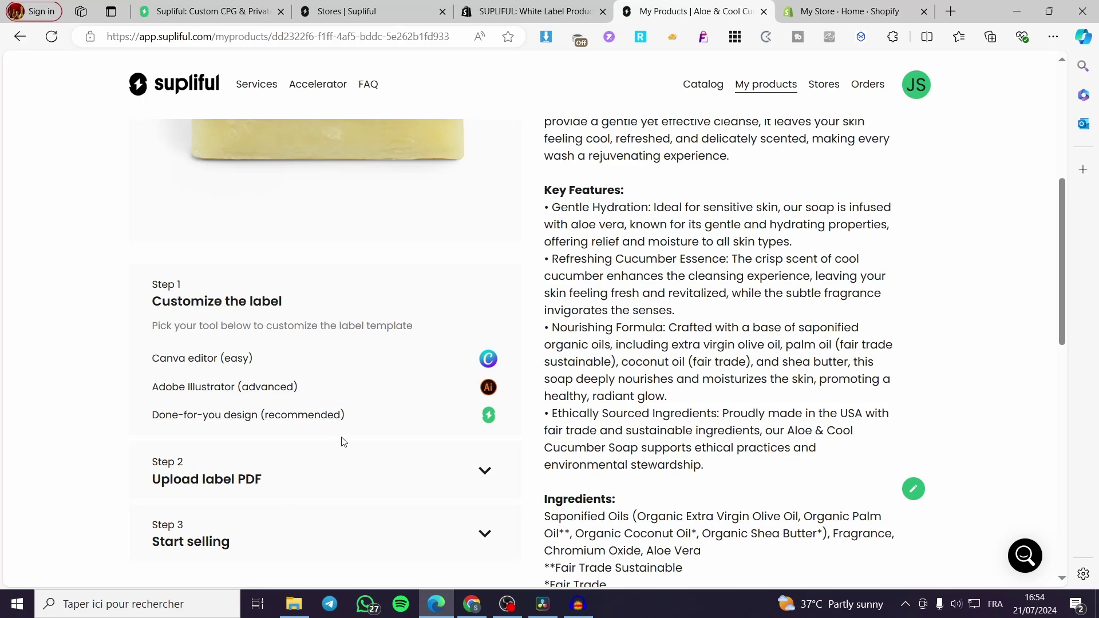
# Step: View the Done-for-you label design service page, then close it
pyautogui.scroll(-1, 344, 441)
pyautogui.click(209, 360)
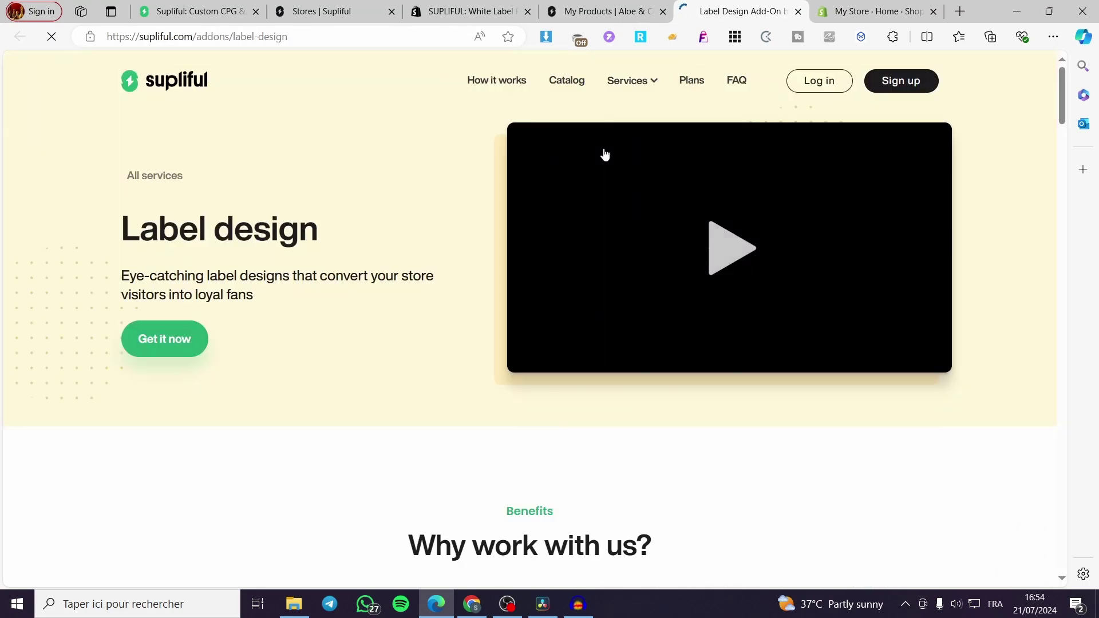
pyautogui.click(798, 12)
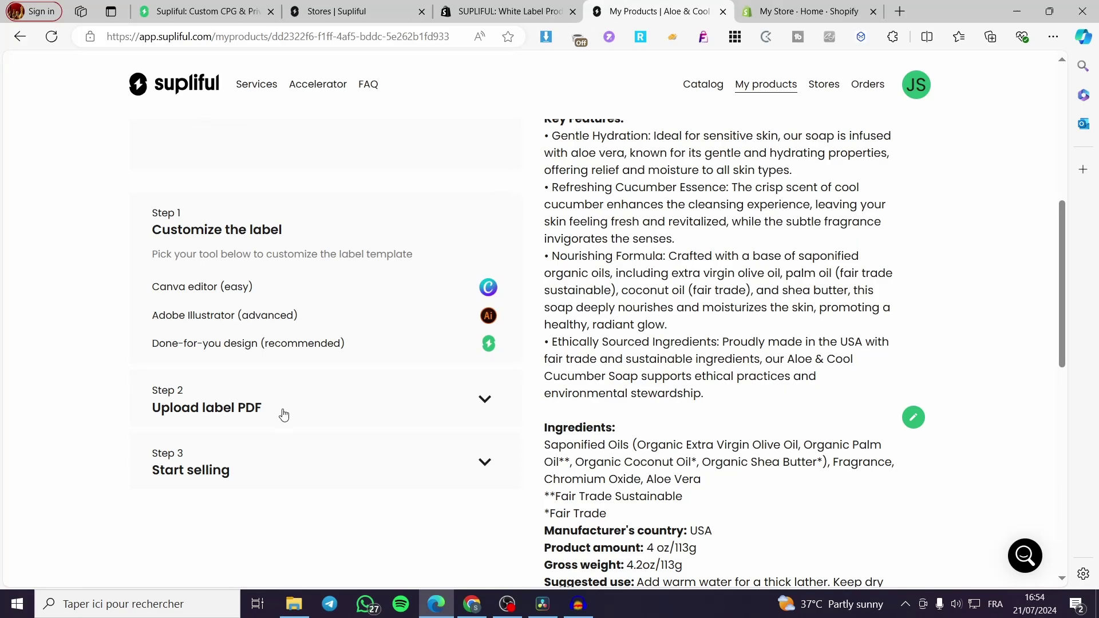
# Step: Expand Step 2 'Upload label PDF' and open the soap label template in the Canva editor
pyautogui.click(486, 399)
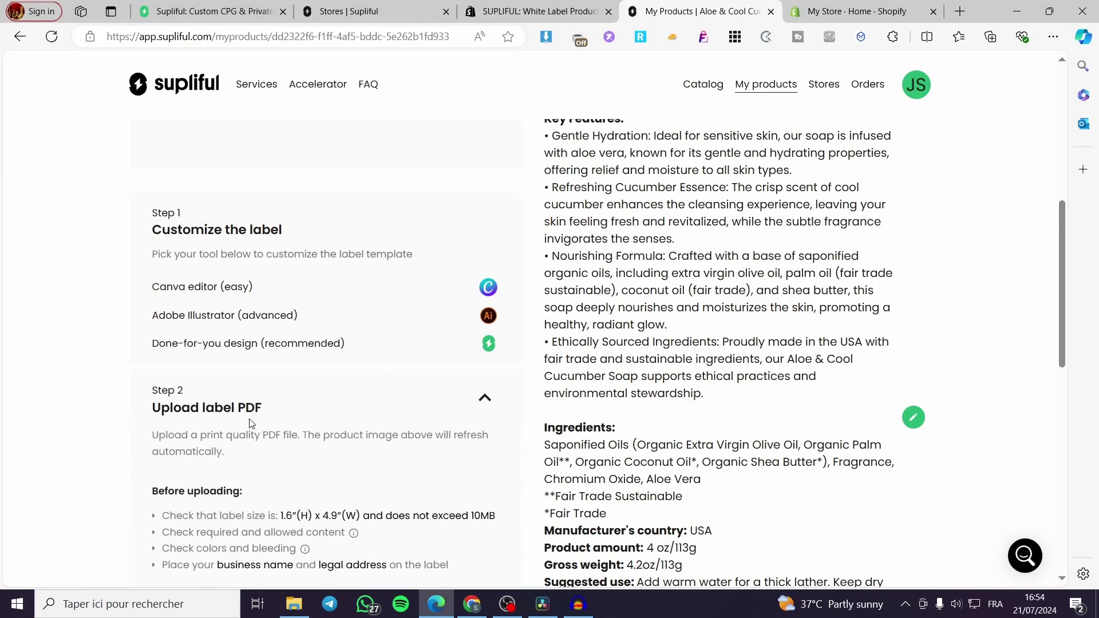
pyautogui.scroll(-4, 218, 422)
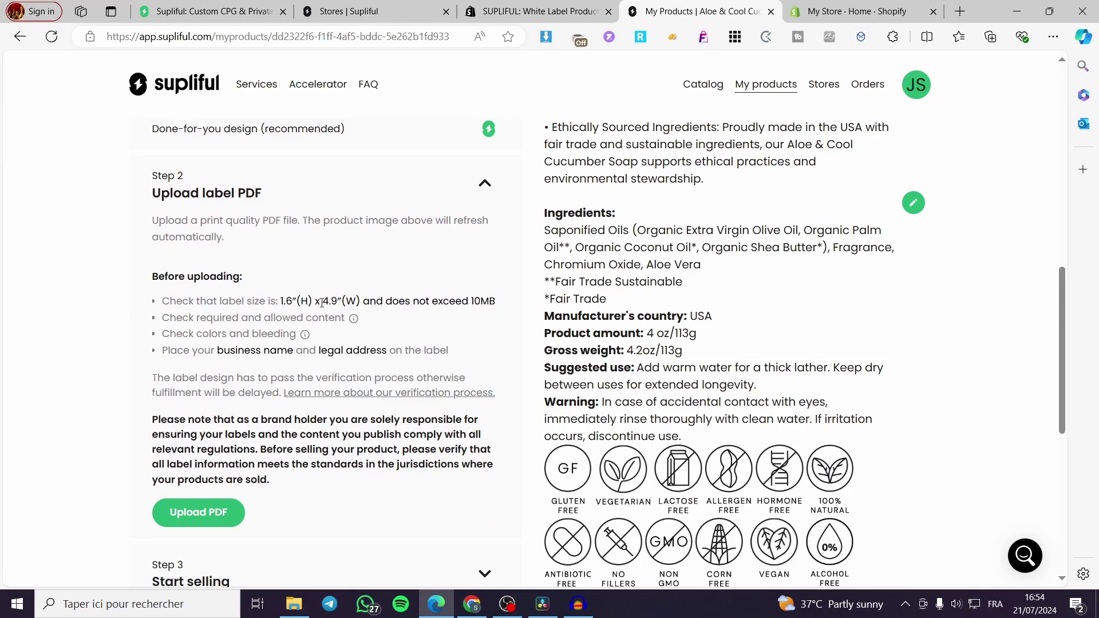
pyautogui.scroll(3, 322, 303)
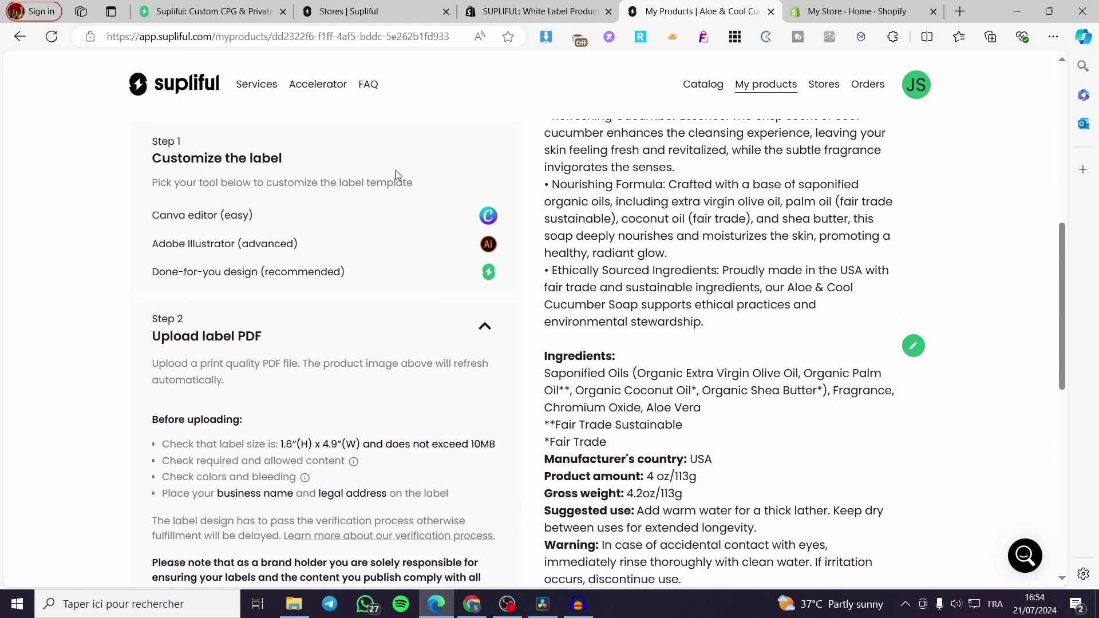
pyautogui.scroll(-3, 326, 407)
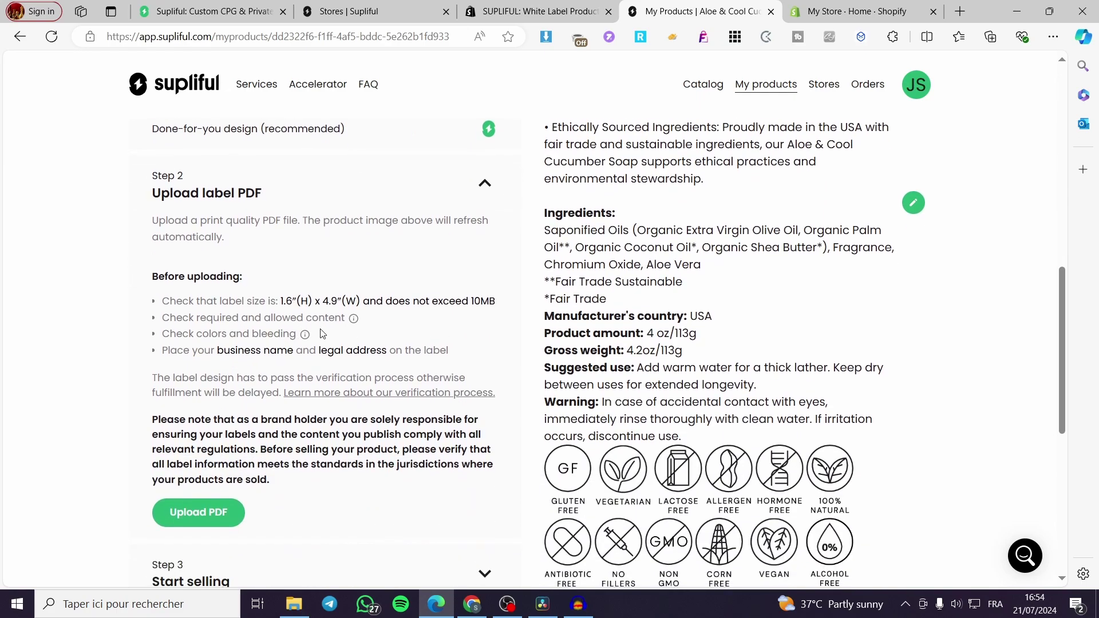
pyautogui.scroll(-3, 318, 336)
pyautogui.scroll(6, 311, 338)
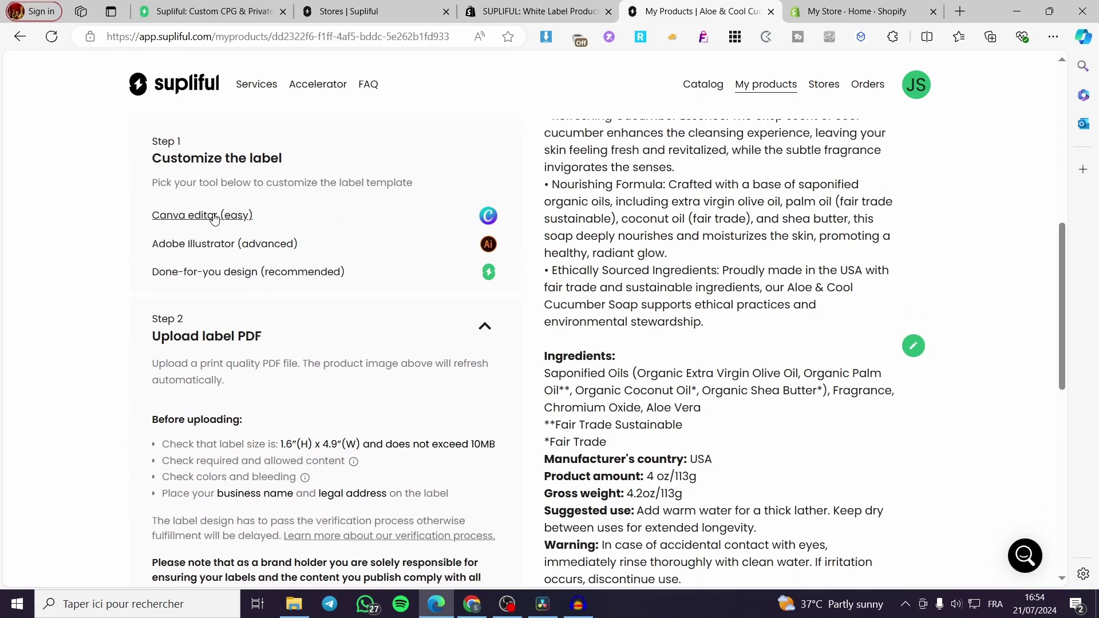
pyautogui.click(214, 220)
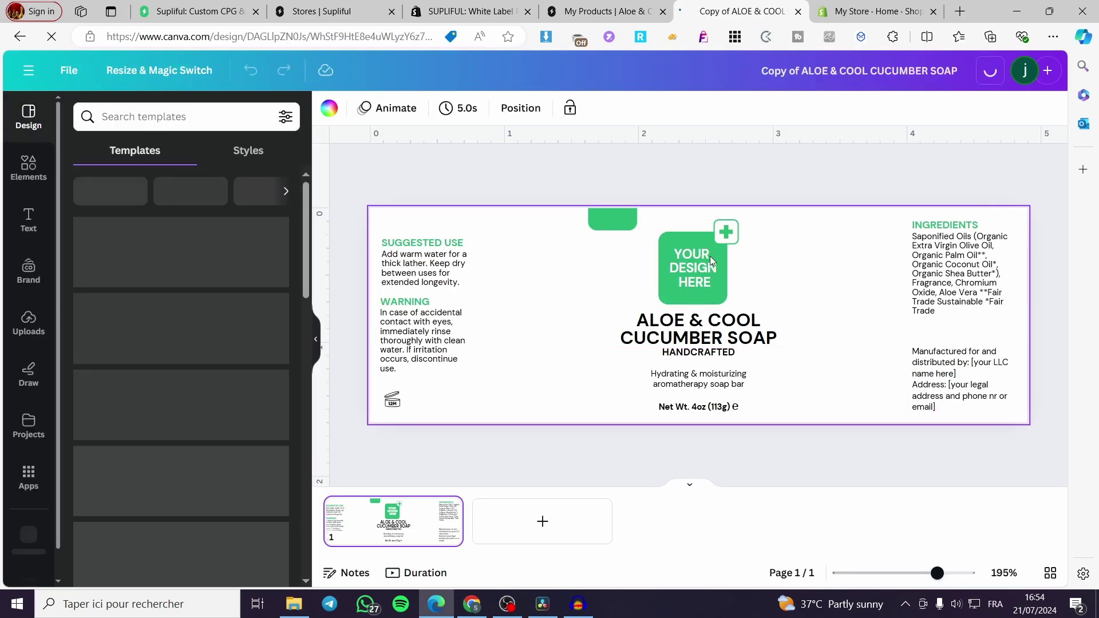
# Step: Delete the YOUR DESIGN HERE text and download the label as a PDF Standard file
pyautogui.click(675, 279)
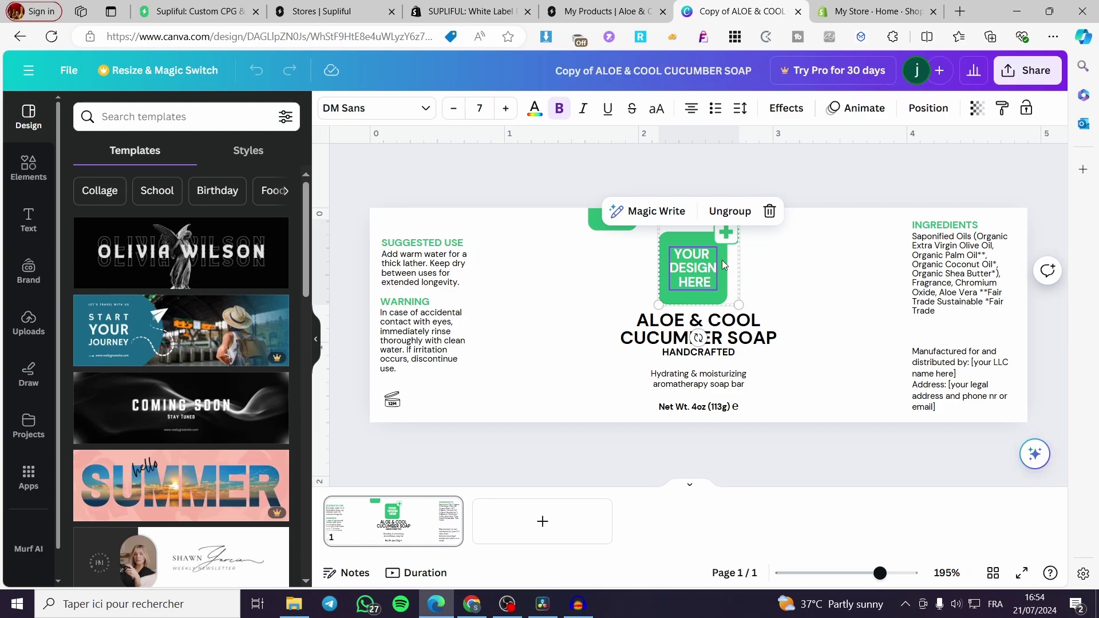
pyautogui.press('Delete')
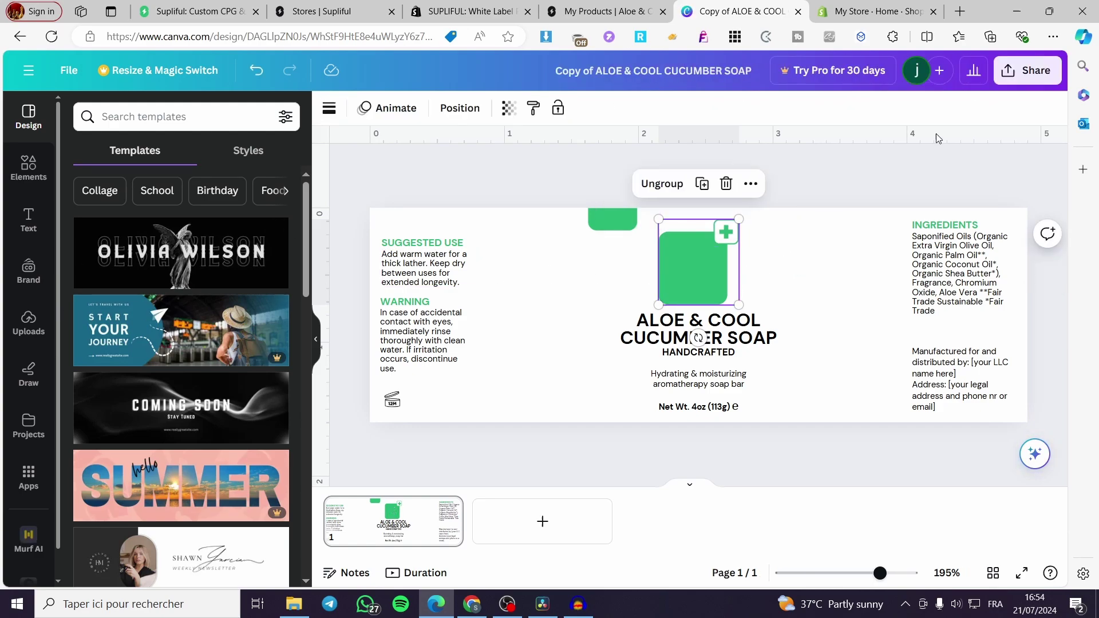
pyautogui.click(1027, 70)
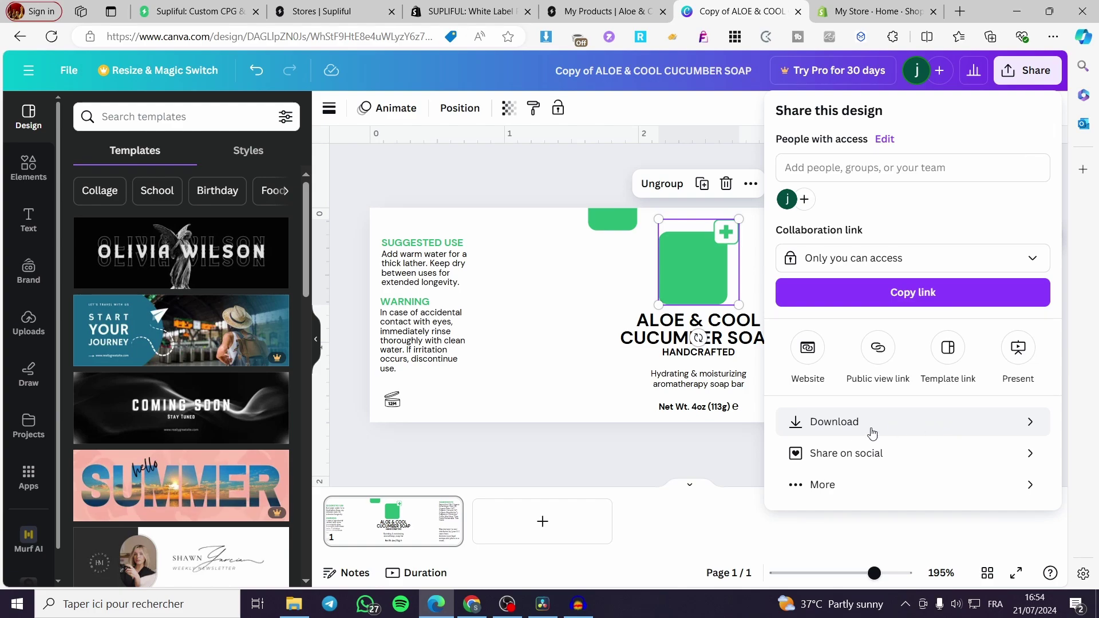
pyautogui.click(958, 432)
pyautogui.click(1005, 175)
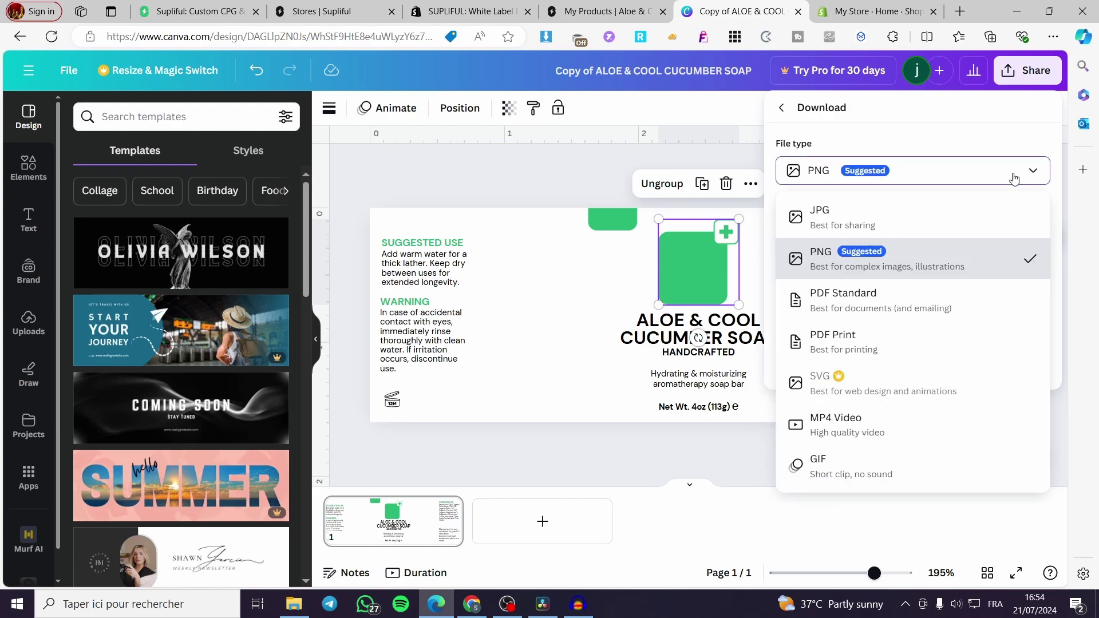
pyautogui.click(1005, 174)
pyautogui.click(1005, 177)
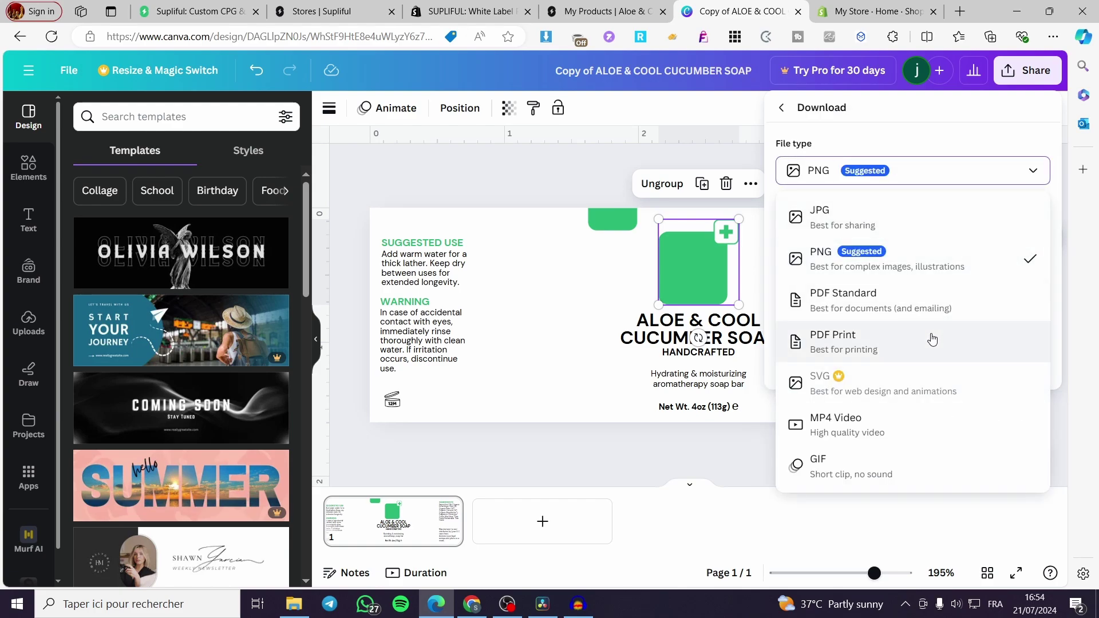
pyautogui.click(945, 310)
pyautogui.click(931, 294)
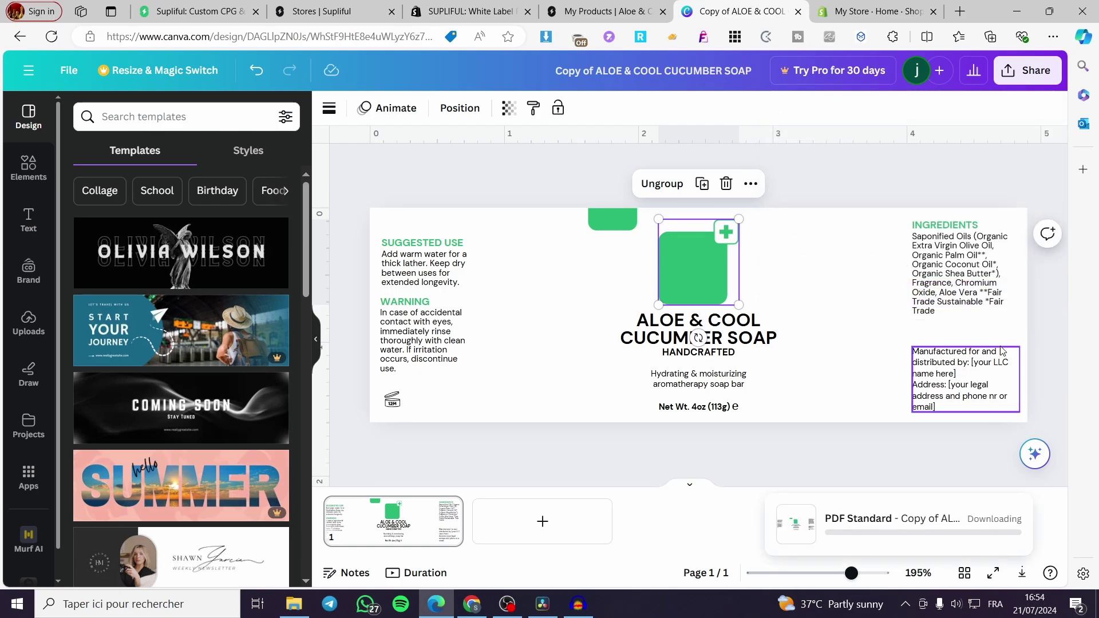
pyautogui.click(607, 12)
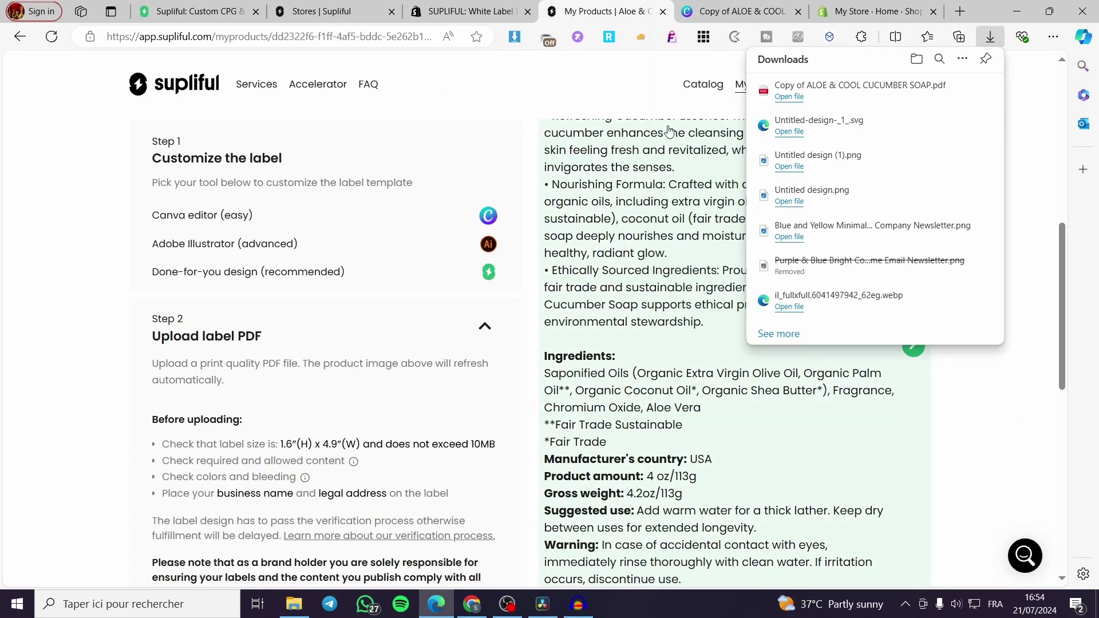
# Step: Upload Copy of ALOE & COOL CUCUMBER SOAP.pdf as the product label and submit it for validation
pyautogui.scroll(-3, 225, 466)
pyautogui.click(223, 450)
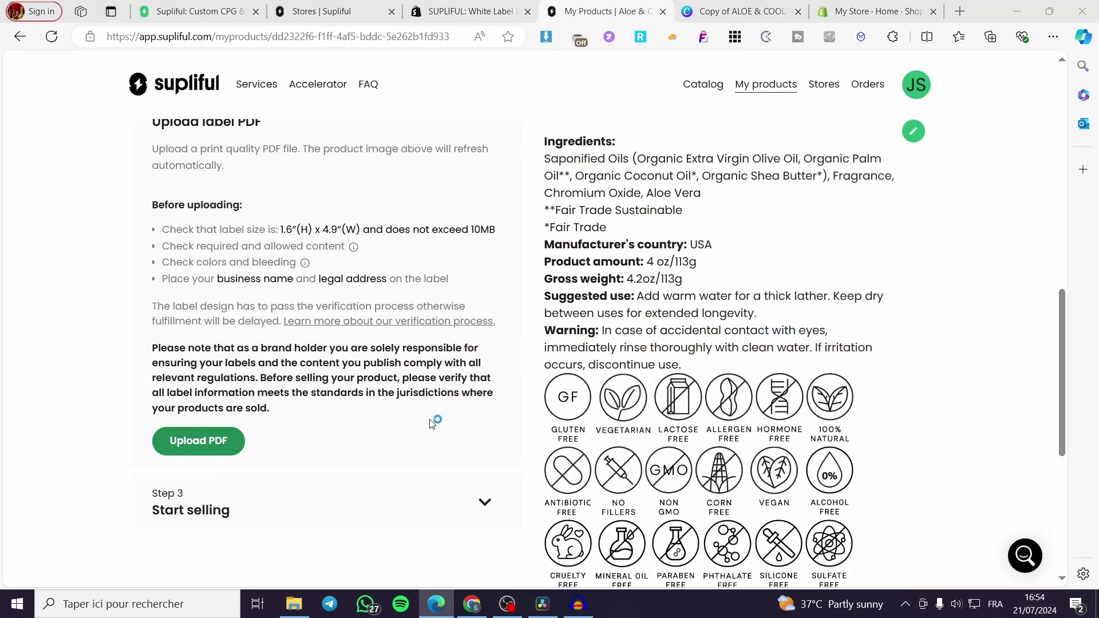
pyautogui.doubleClick(407, 229)
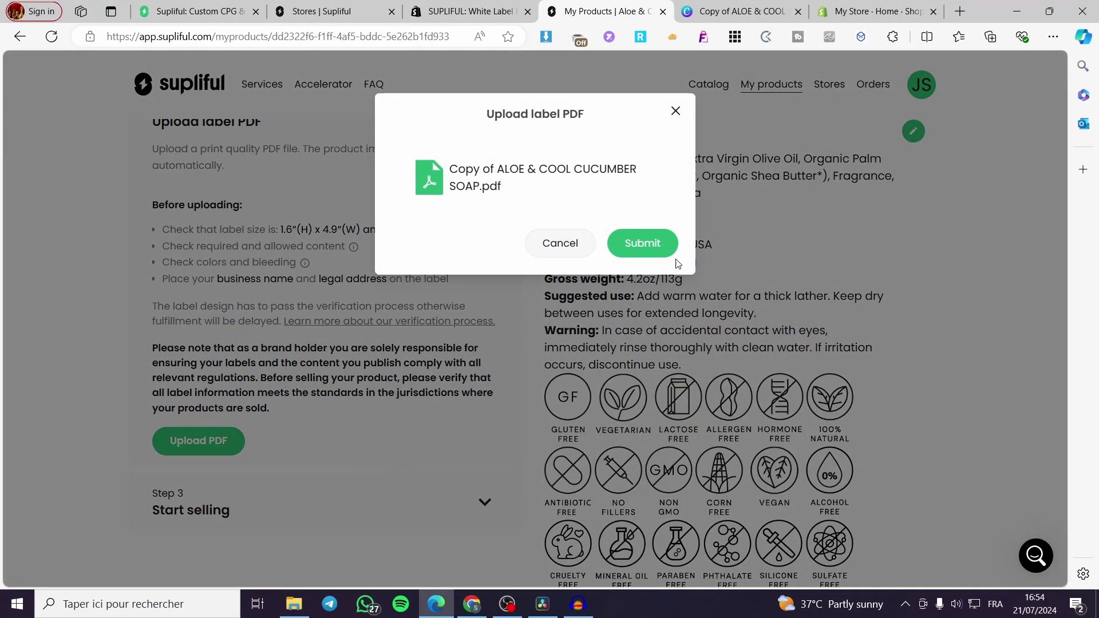
pyautogui.click(655, 246)
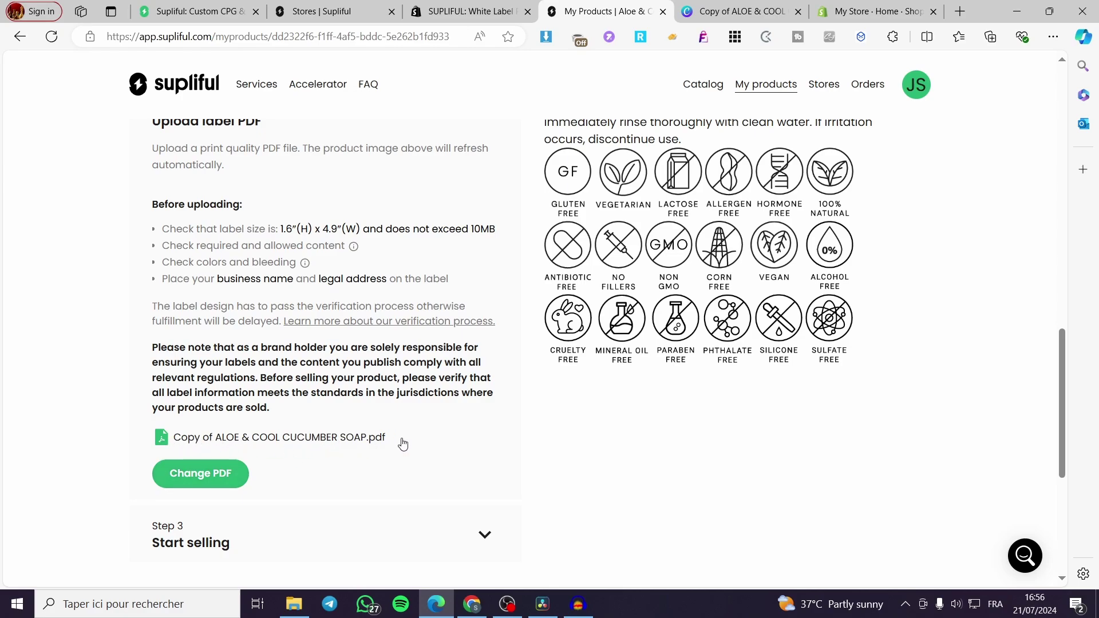
pyautogui.scroll(-3, 194, 430)
# Step: Publish Aloe & Cool Cucumber Soap from the Start selling step, then switch to the Shopify admin
pyautogui.click(485, 392)
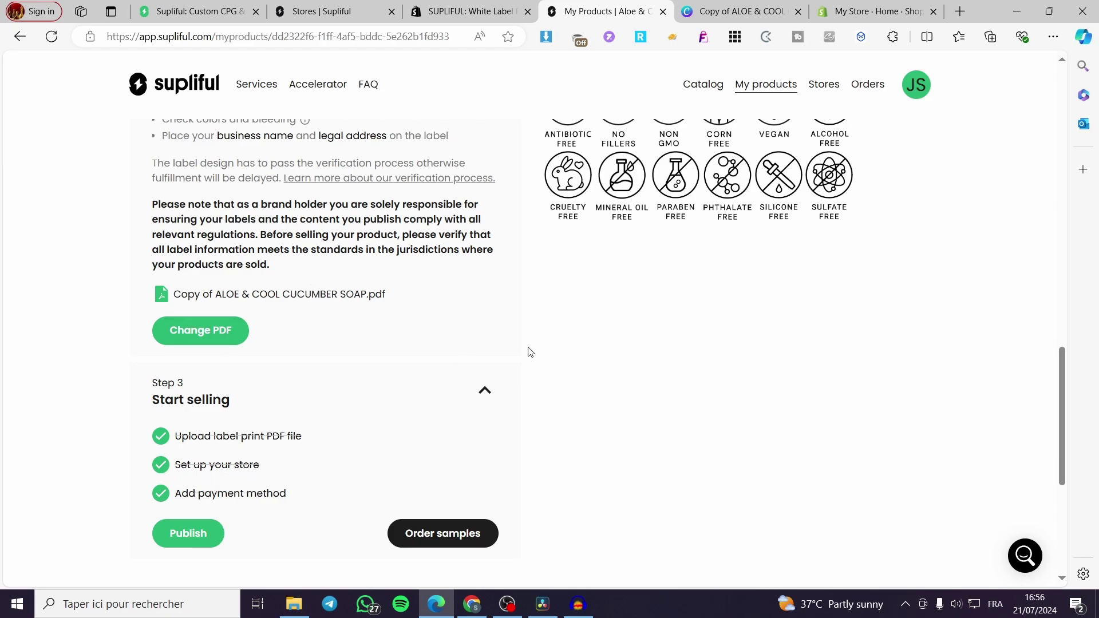
pyautogui.scroll(5, 568, 291)
pyautogui.scroll(-6, 569, 291)
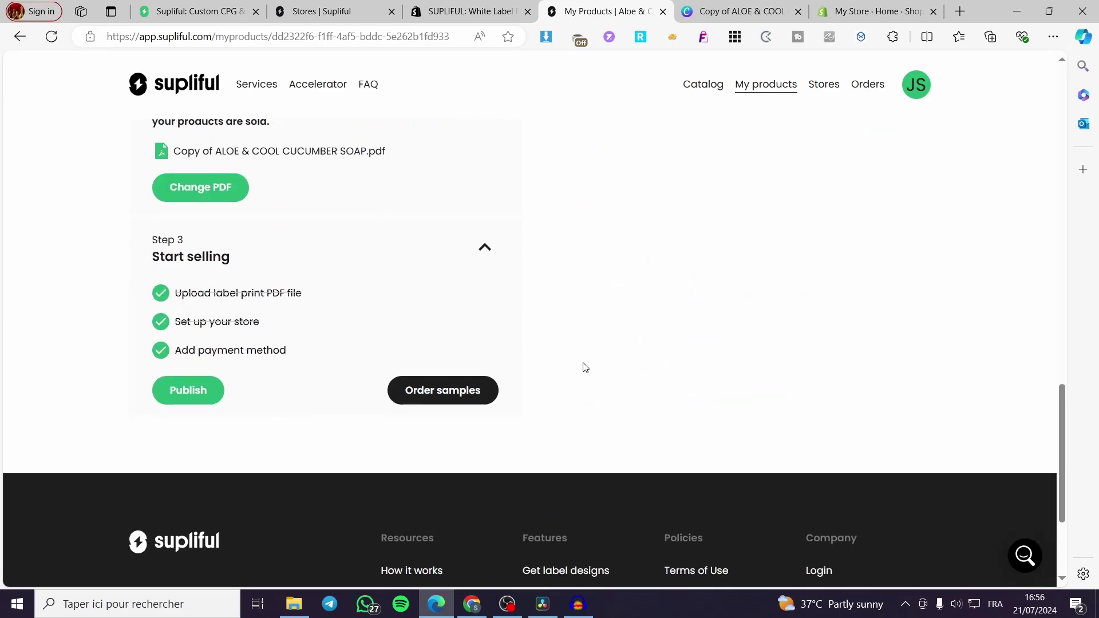
pyautogui.click(188, 390)
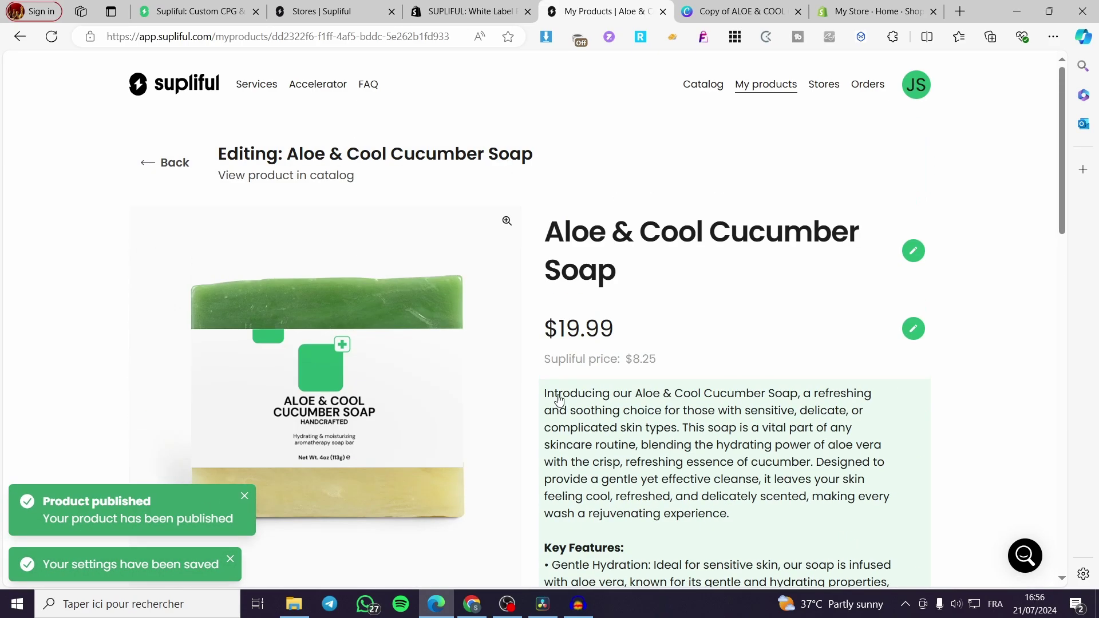
pyautogui.click(879, 10)
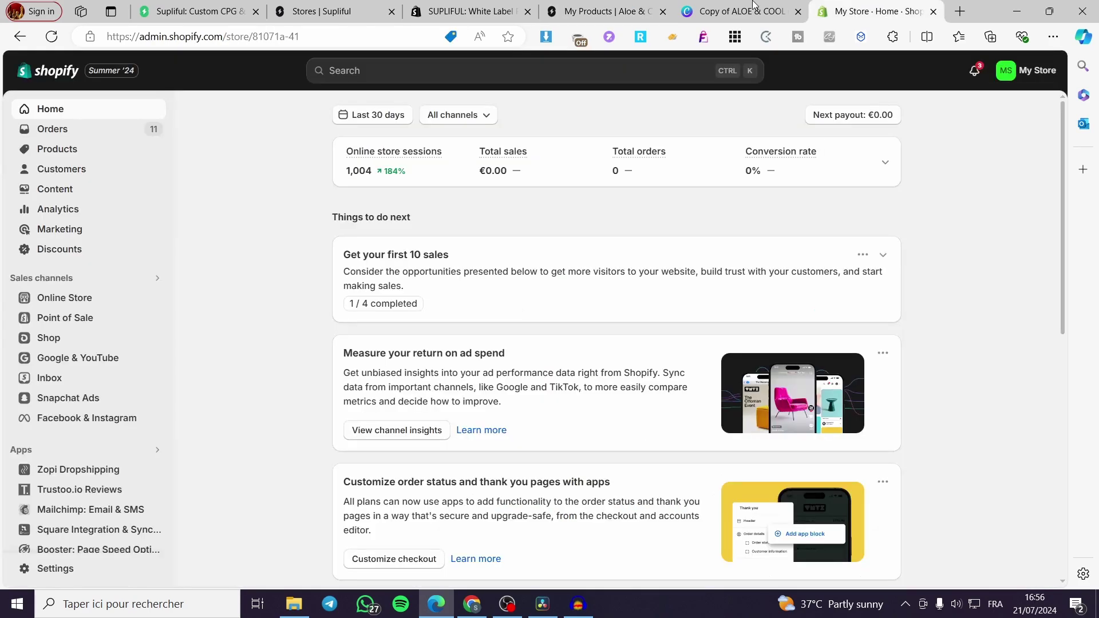
# Step: Open Aloe & Cool Cucumber Soap from the Shopify Products list
pyautogui.click(58, 149)
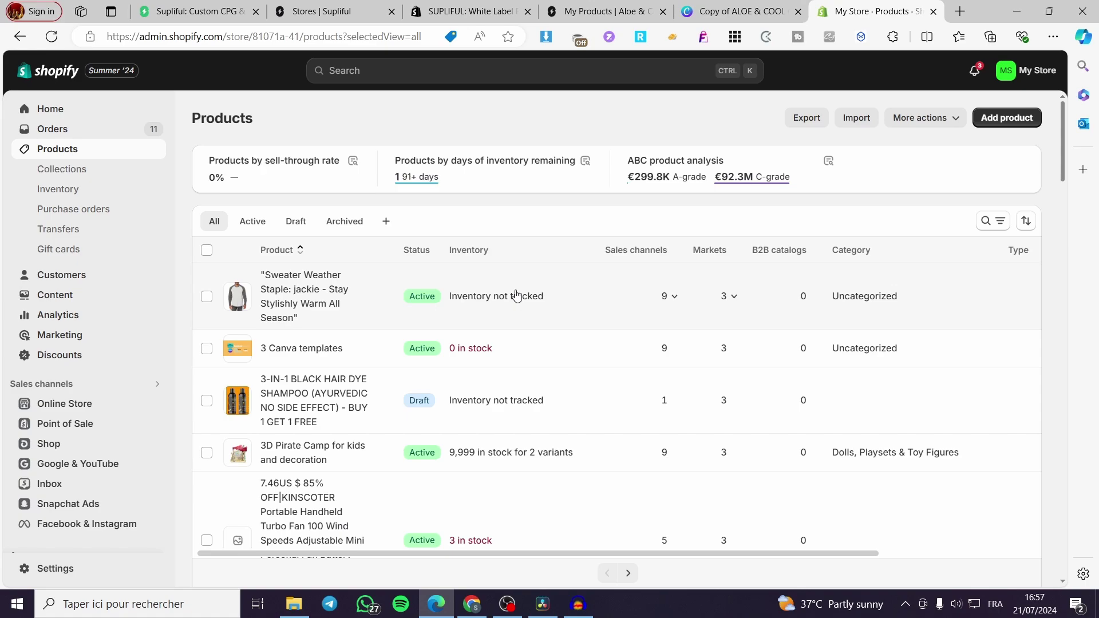
pyautogui.scroll(-4, 516, 295)
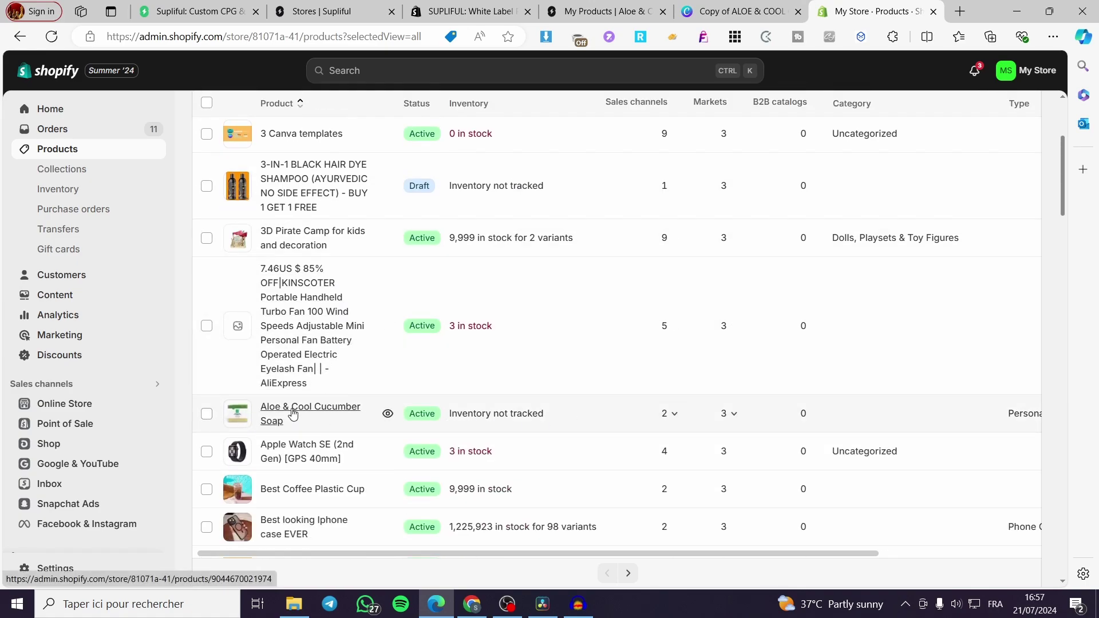
pyautogui.click(397, 397)
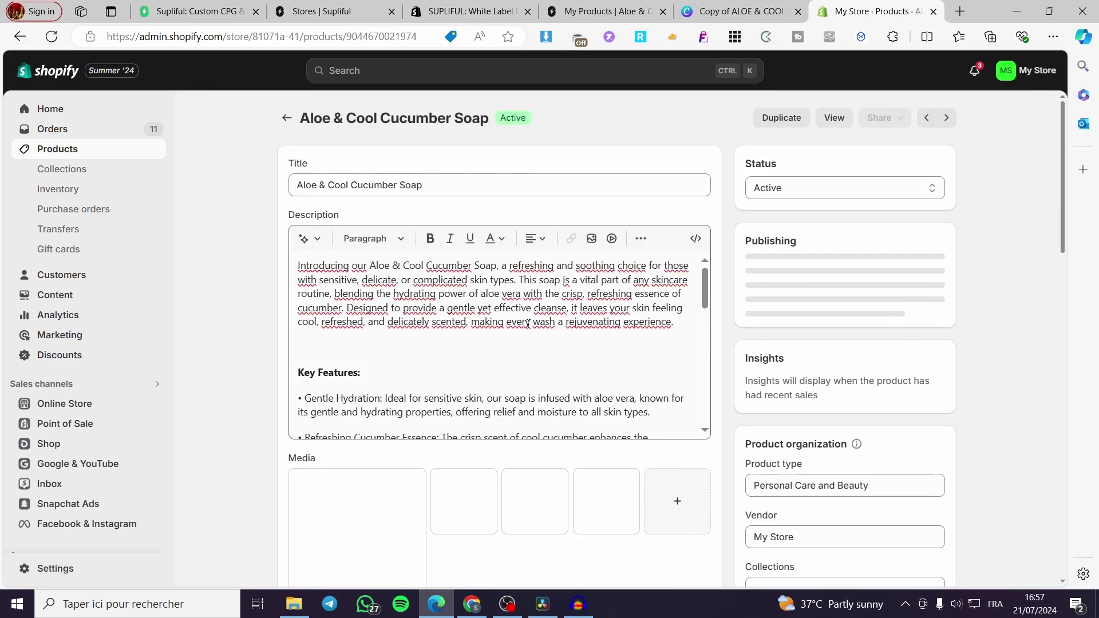
# Step: Review the soap's description, media, €19.99 pricing, inventory and SKU
pyautogui.scroll(-5, 528, 324)
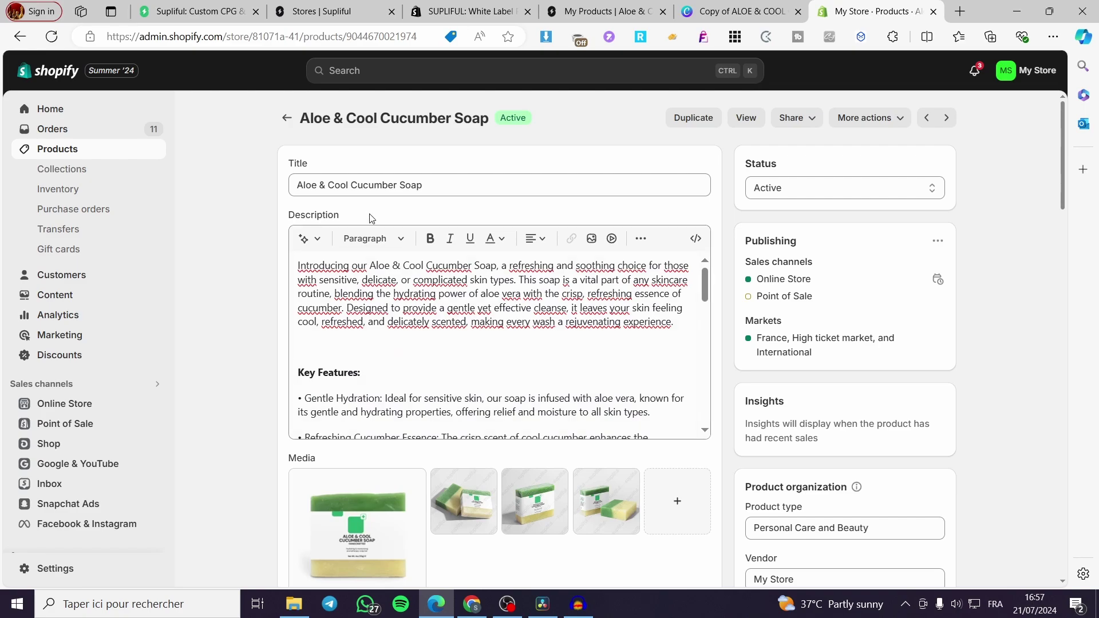
pyautogui.scroll(-3, 344, 380)
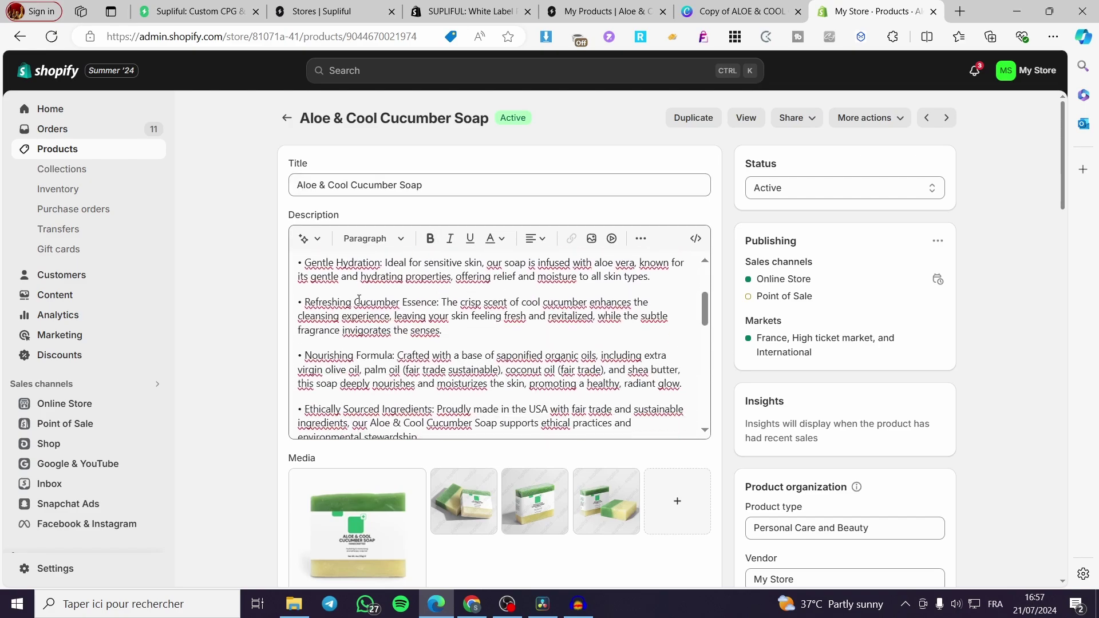
pyautogui.scroll(3, 344, 381)
pyautogui.scroll(-10, 344, 380)
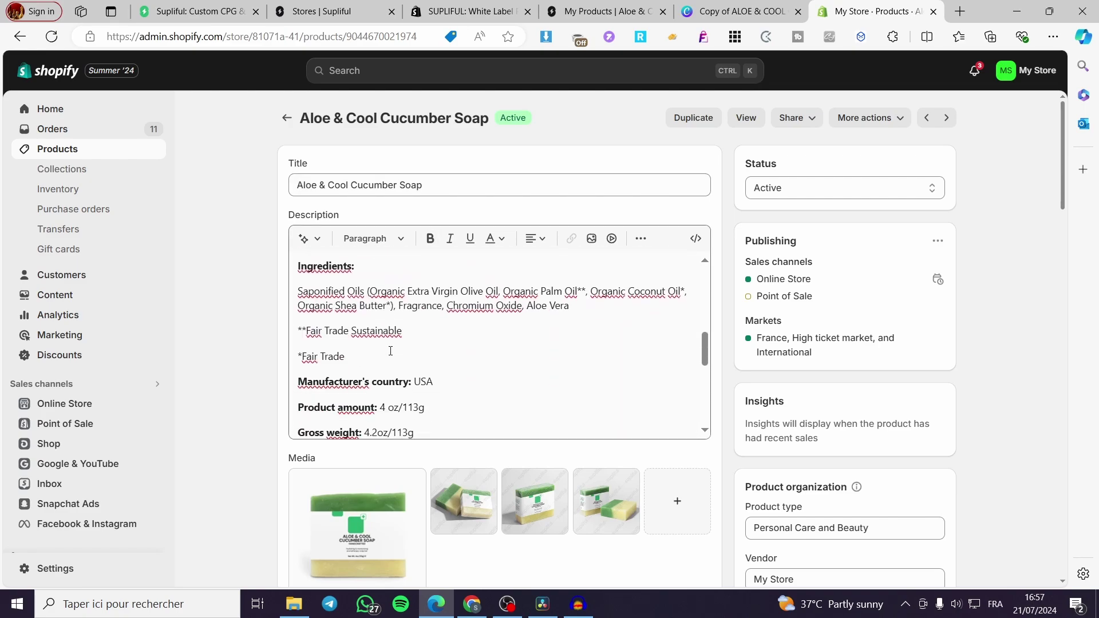
pyautogui.scroll(-2, 416, 339)
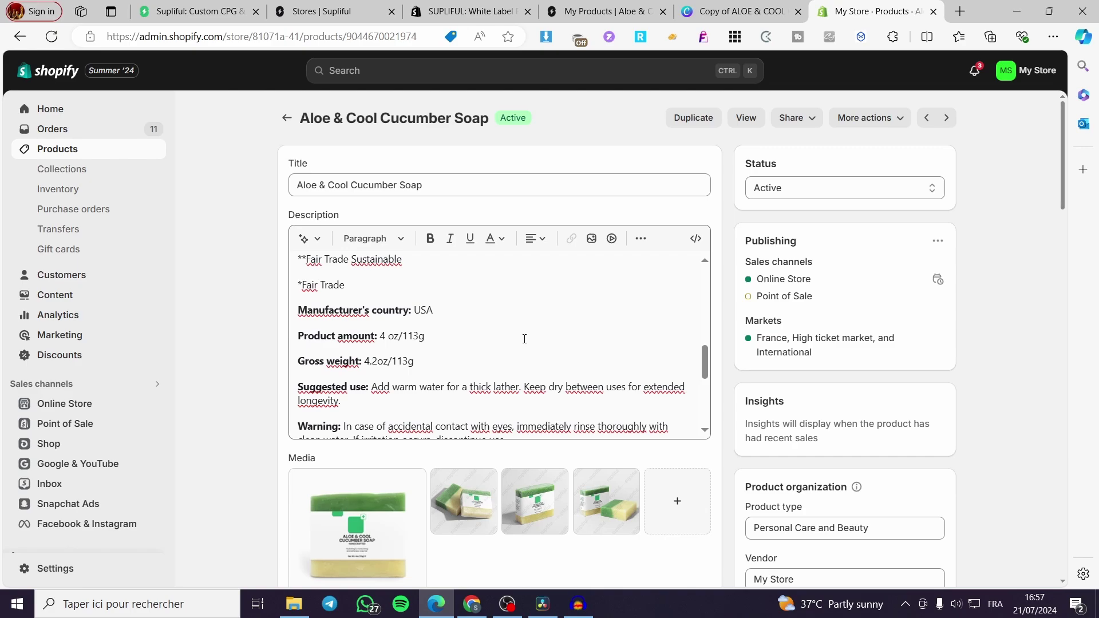
pyautogui.scroll(12, 431, 314)
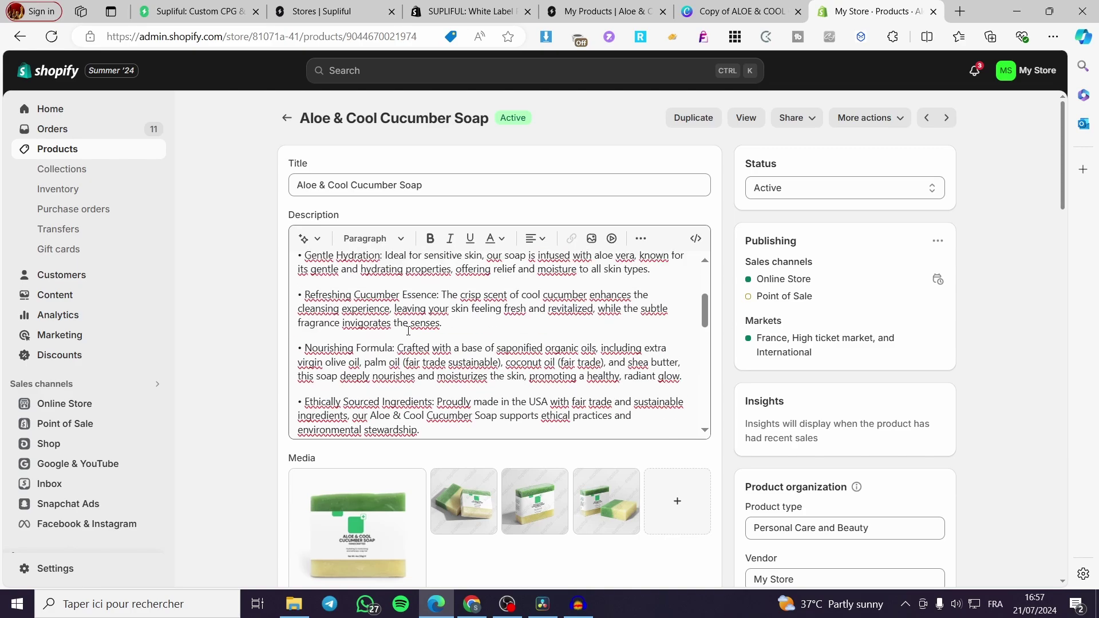
pyautogui.scroll(-10, 354, 384)
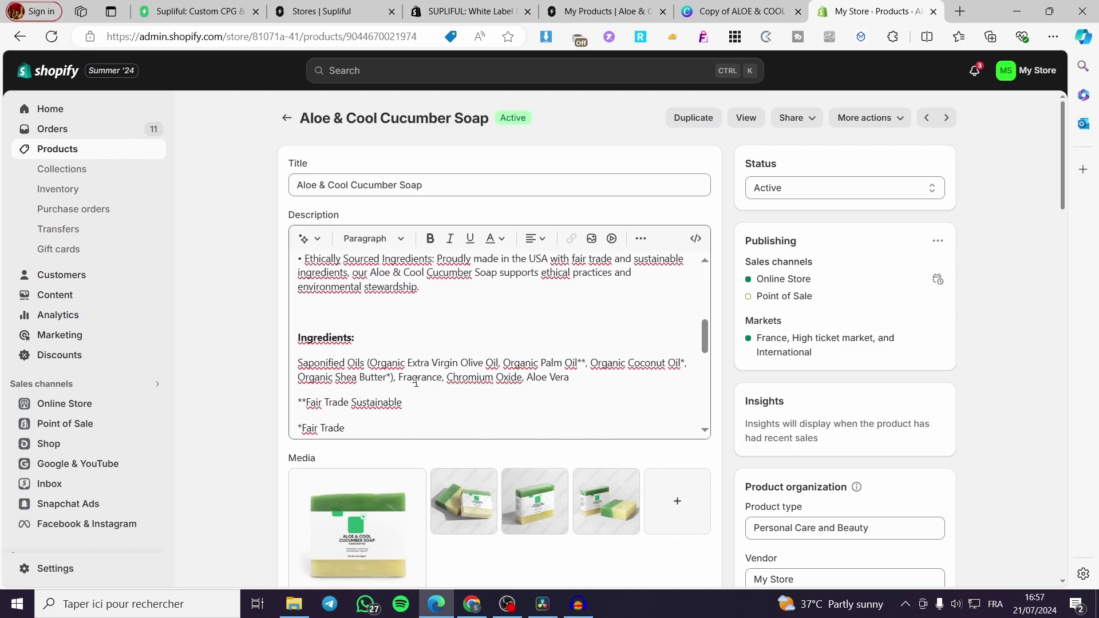
pyautogui.scroll(-2, 582, 388)
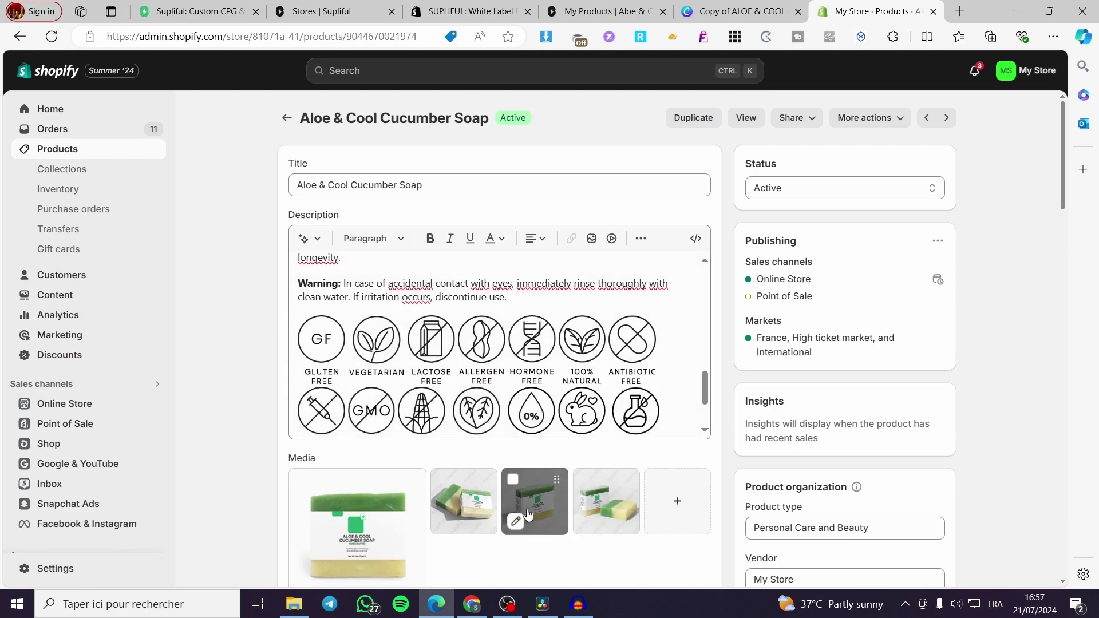
pyautogui.scroll(-2, 515, 498)
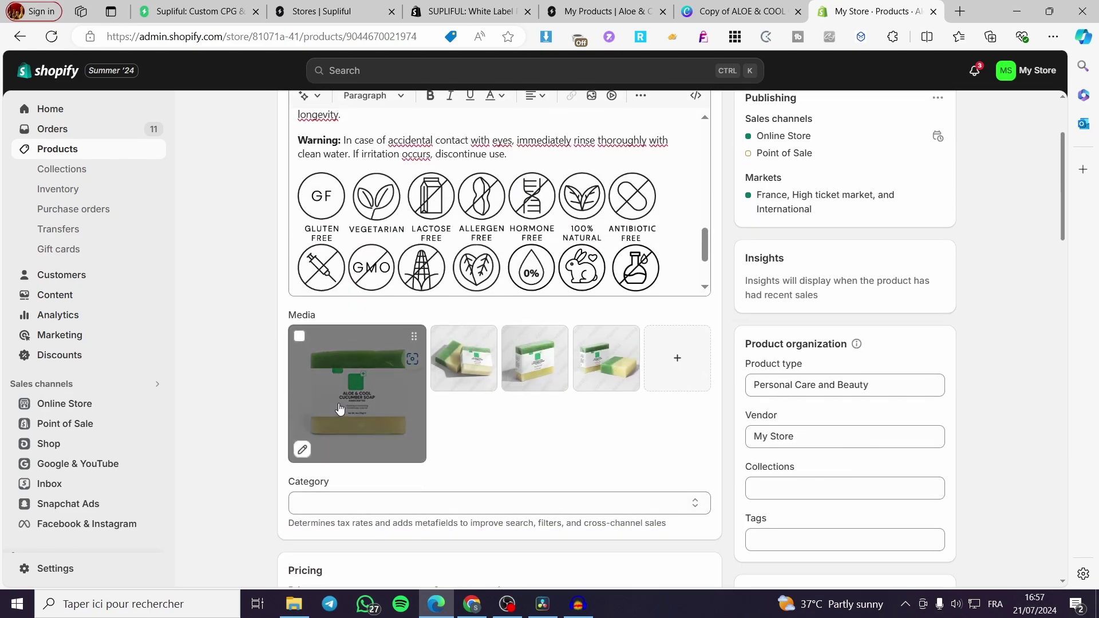
pyautogui.scroll(-6, 593, 367)
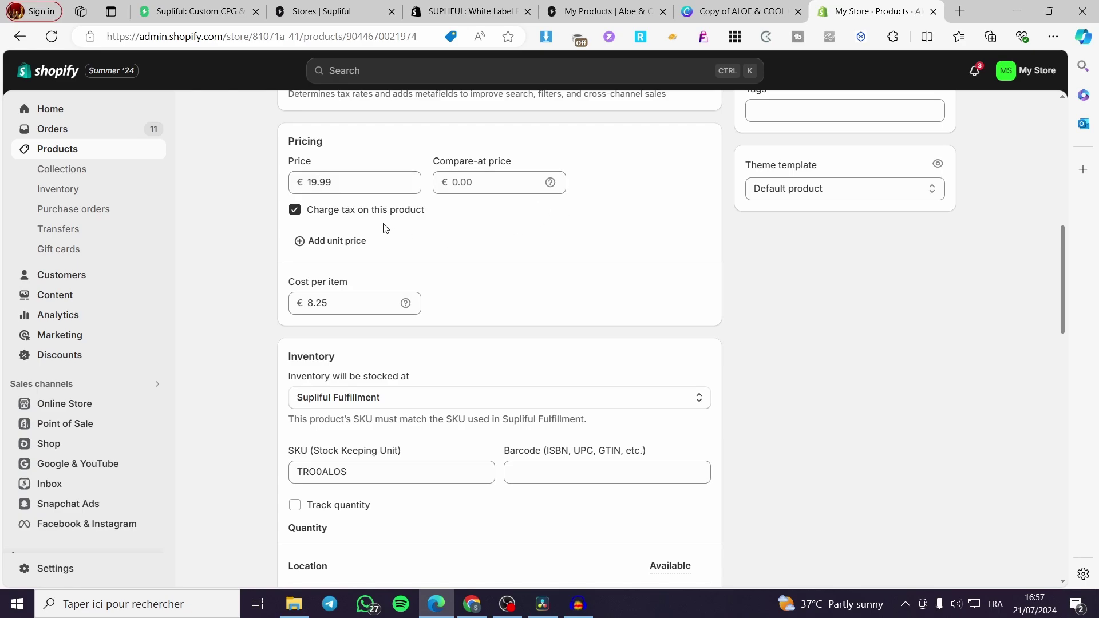
pyautogui.scroll(-2, 598, 368)
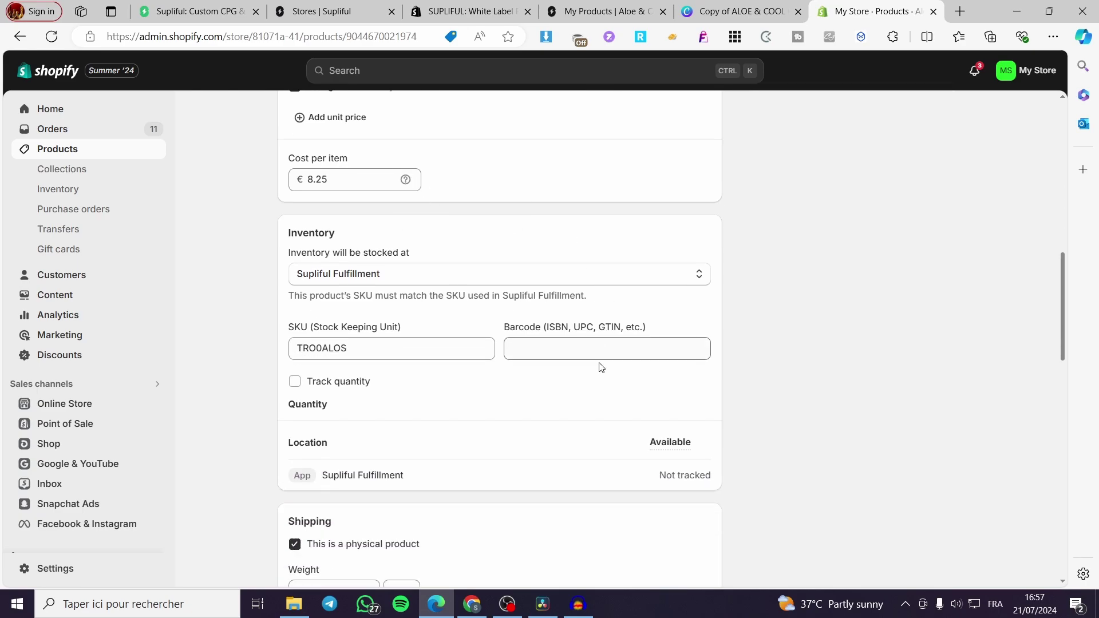
pyautogui.click(300, 328)
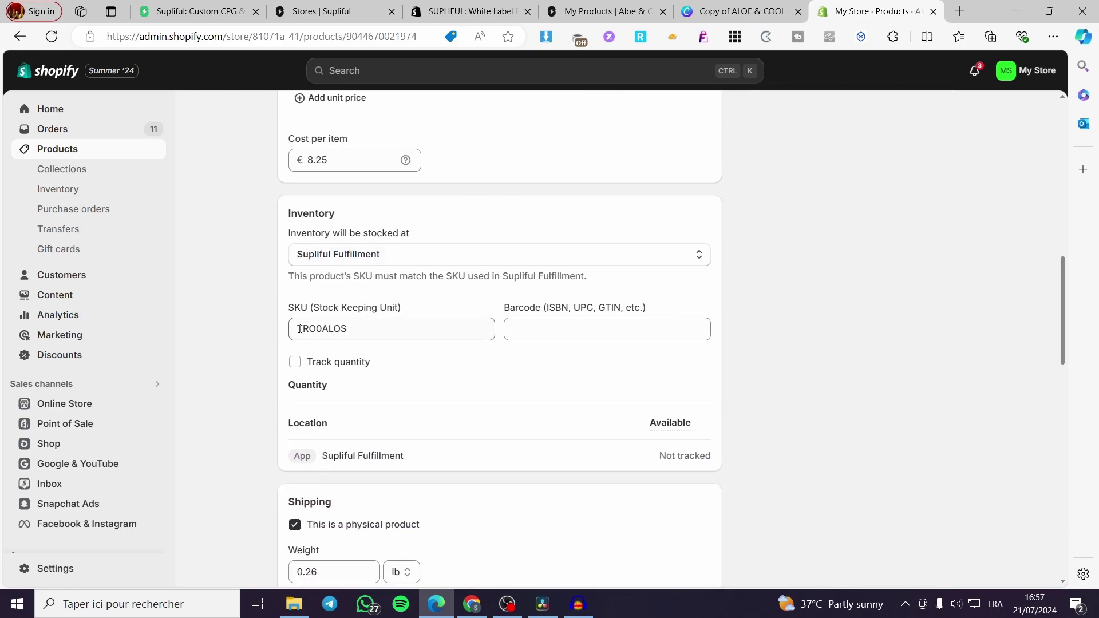
pyautogui.scroll(-5, 426, 283)
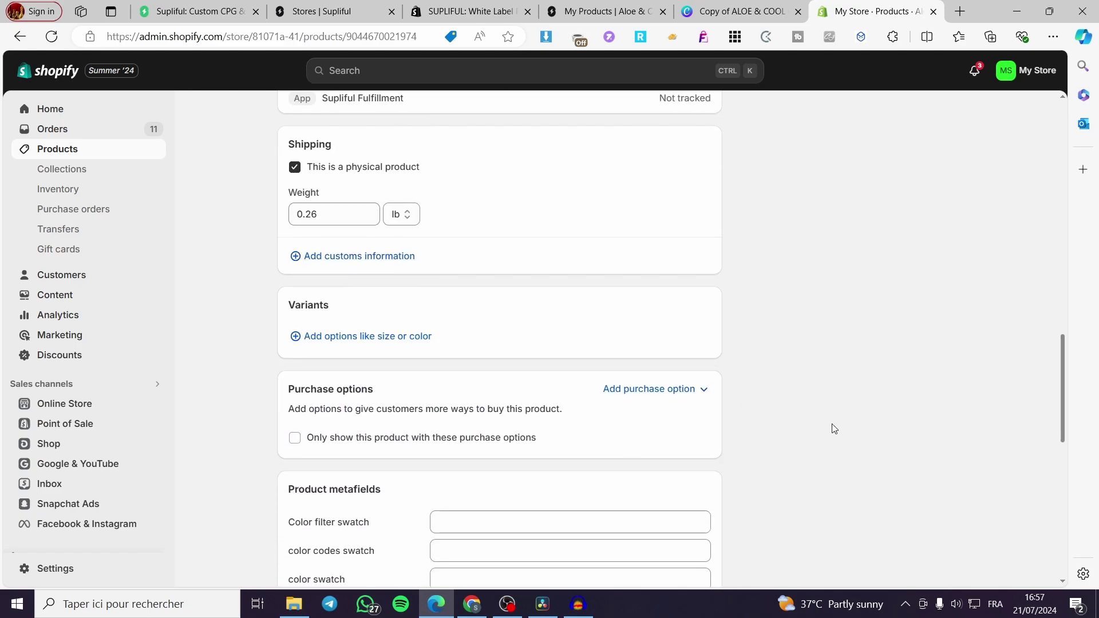
pyautogui.scroll(15, 834, 428)
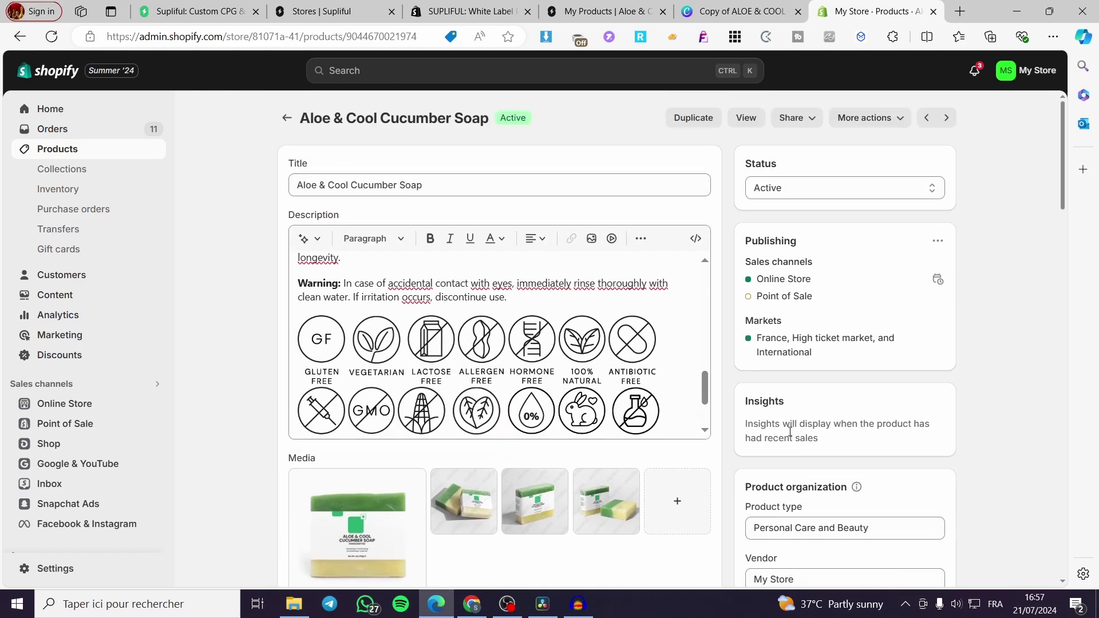
pyautogui.click(745, 117)
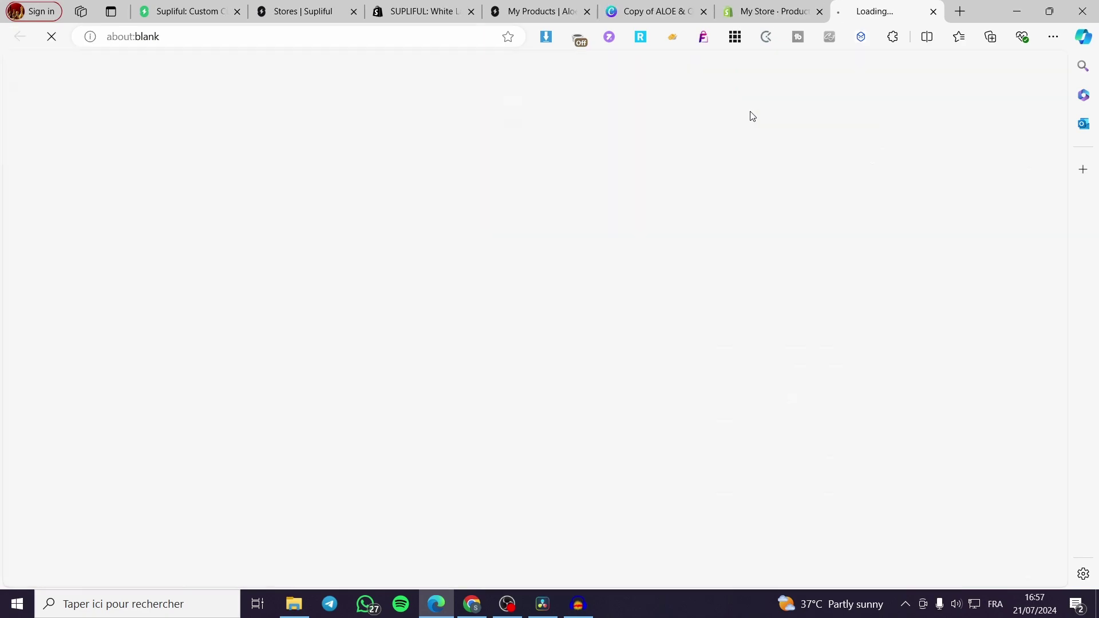
pyautogui.click(773, 12)
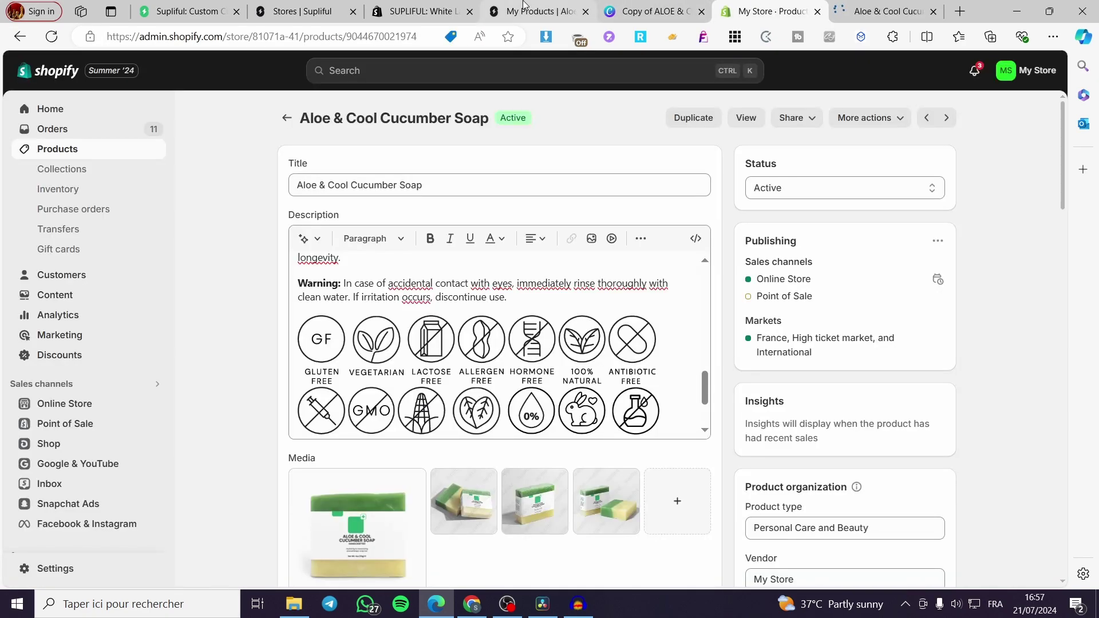
pyautogui.click(535, 13)
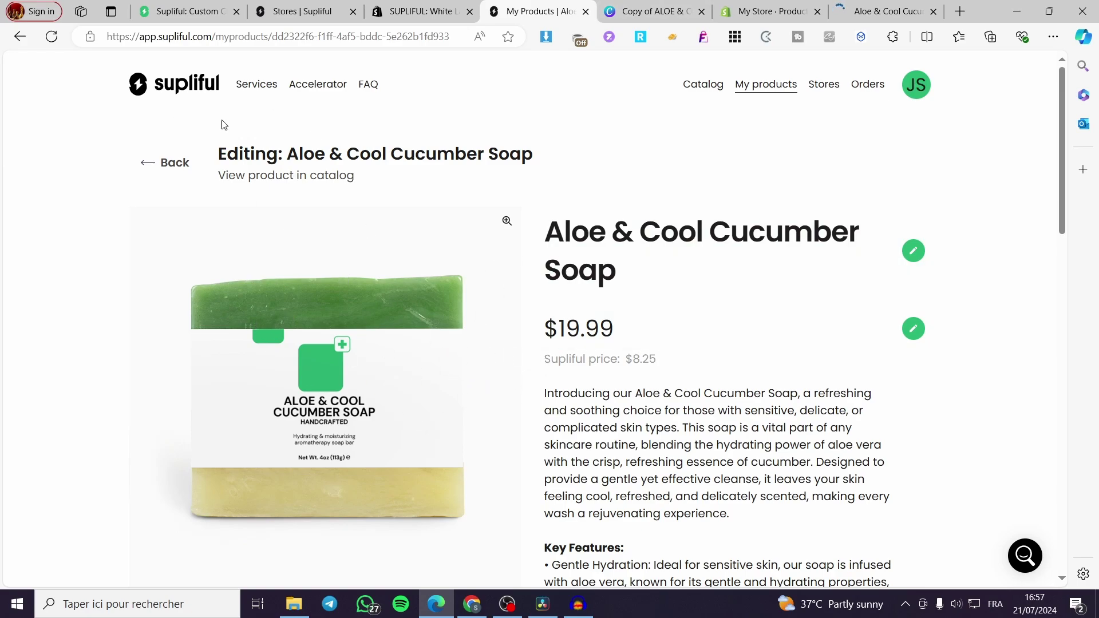
pyautogui.moveTo(887, 5)
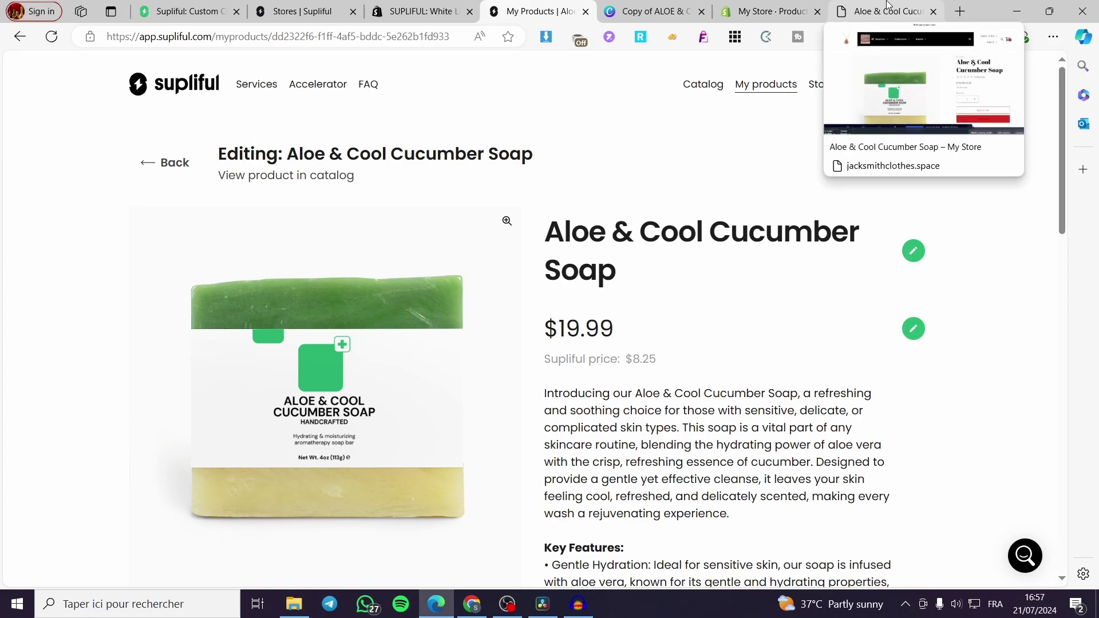
pyautogui.click(888, 4)
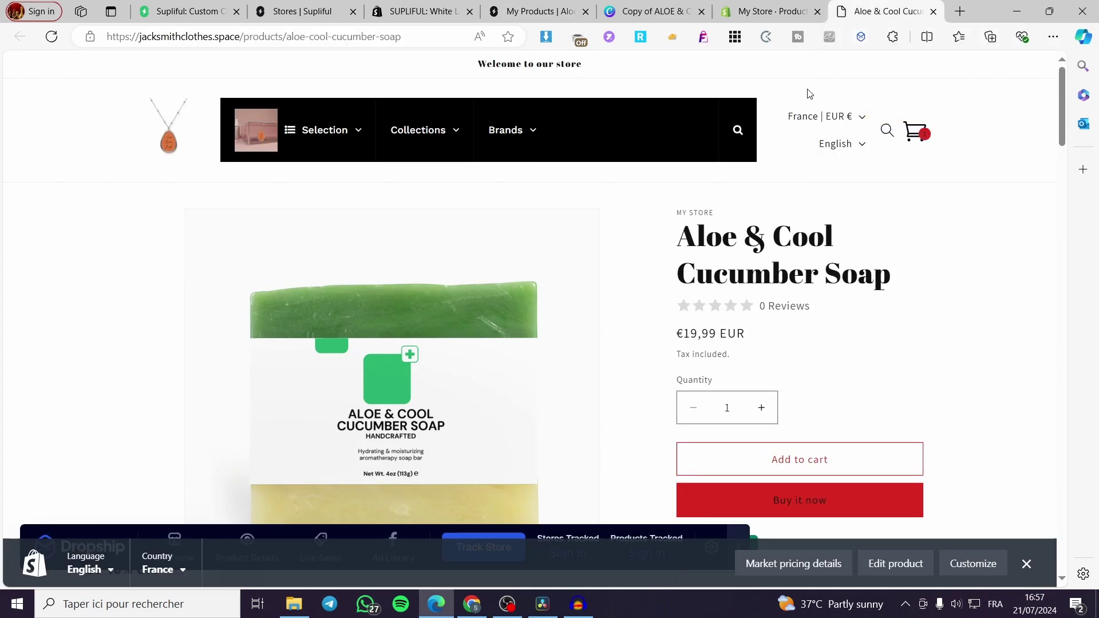
pyautogui.scroll(-2, 916, 372)
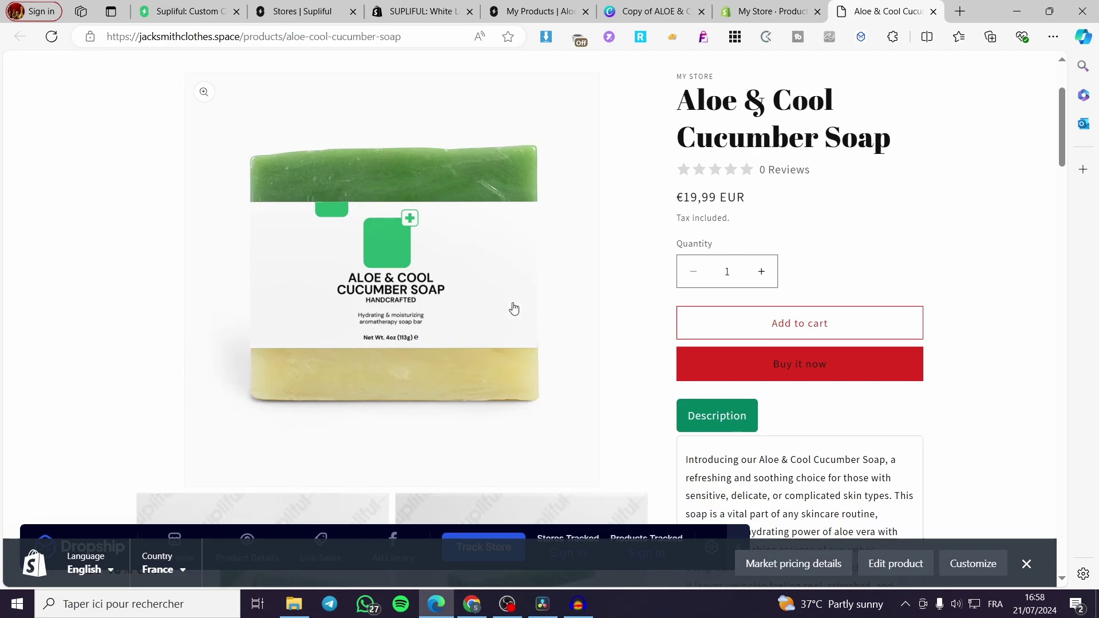
pyautogui.scroll(-4, 366, 369)
pyautogui.scroll(-4, 226, 461)
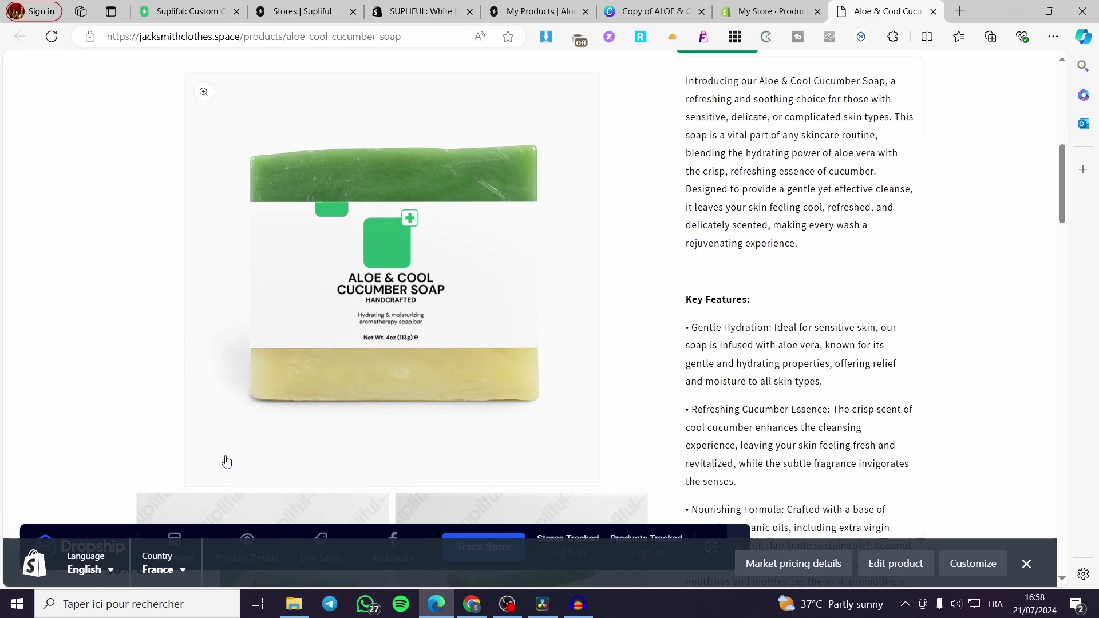
pyautogui.click(272, 506)
pyautogui.click(481, 419)
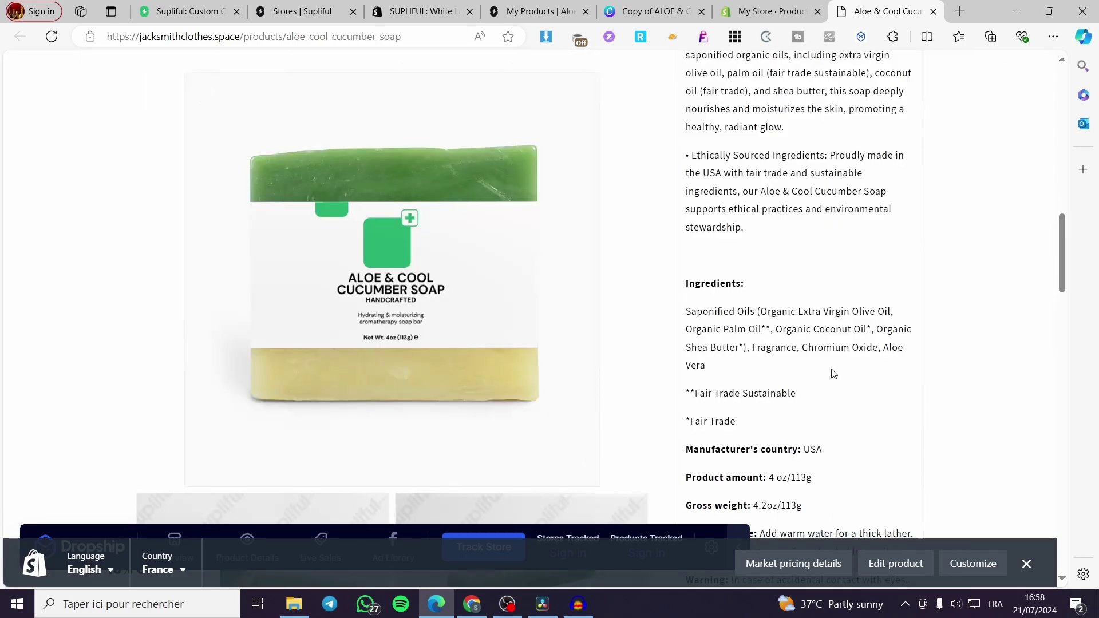
pyautogui.scroll(-9, 969, 405)
pyautogui.moveTo(1067, 311); pyautogui.dragTo(998, 412)
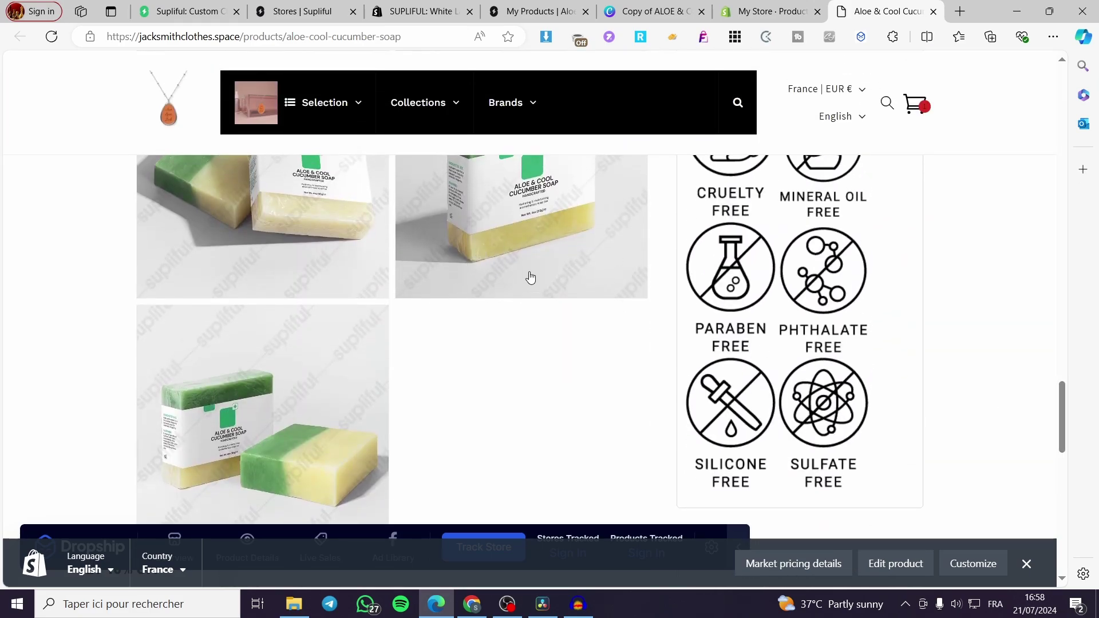
pyautogui.click(743, 6)
pyautogui.hotkey('ctrl', 'shift', 'Tab')
pyautogui.hotkey('ctrl', 'shift', 'Tab')
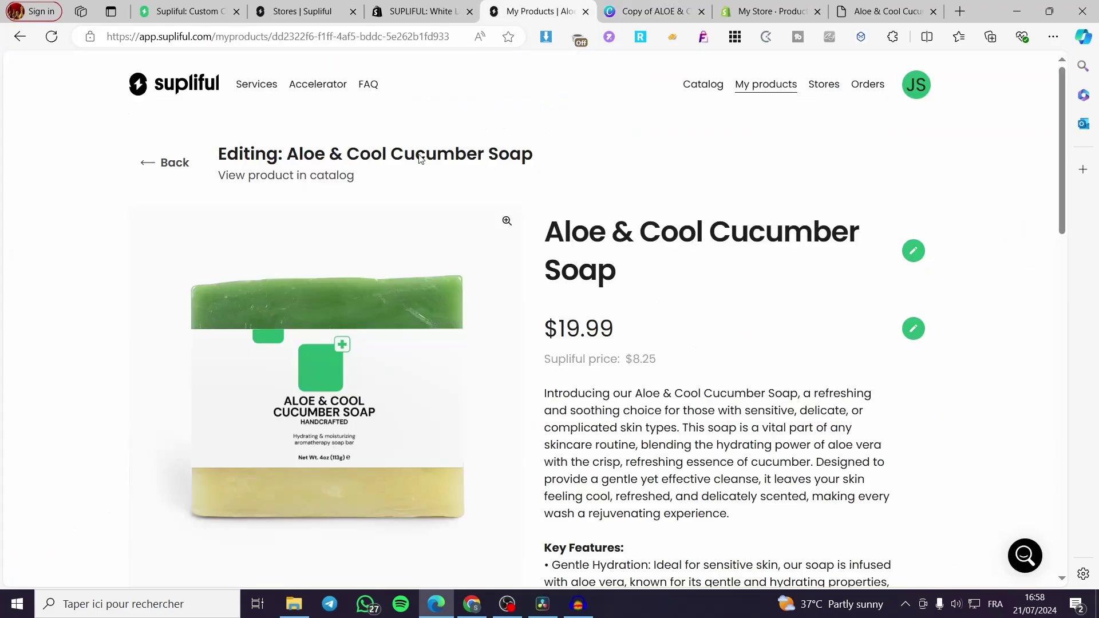
# Step: Open Supliful's Services page, headed Rocket fuel for your supplement business
pyautogui.moveTo(1065, 96); pyautogui.dragTo(1030, 110)
pyautogui.scroll(-3, 270, 331)
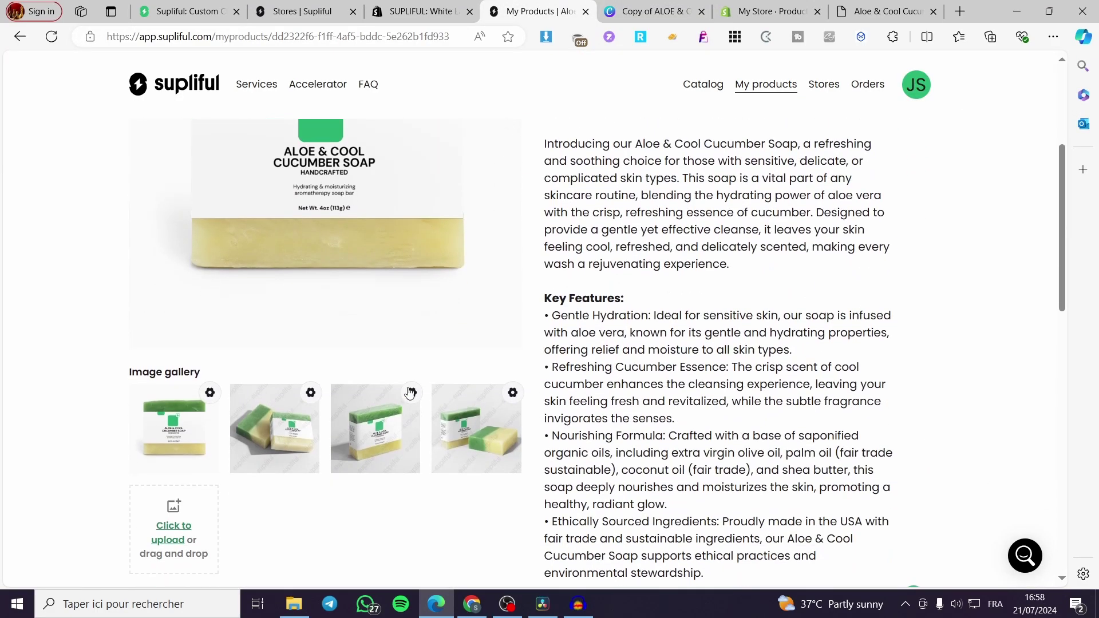
pyautogui.click(487, 462)
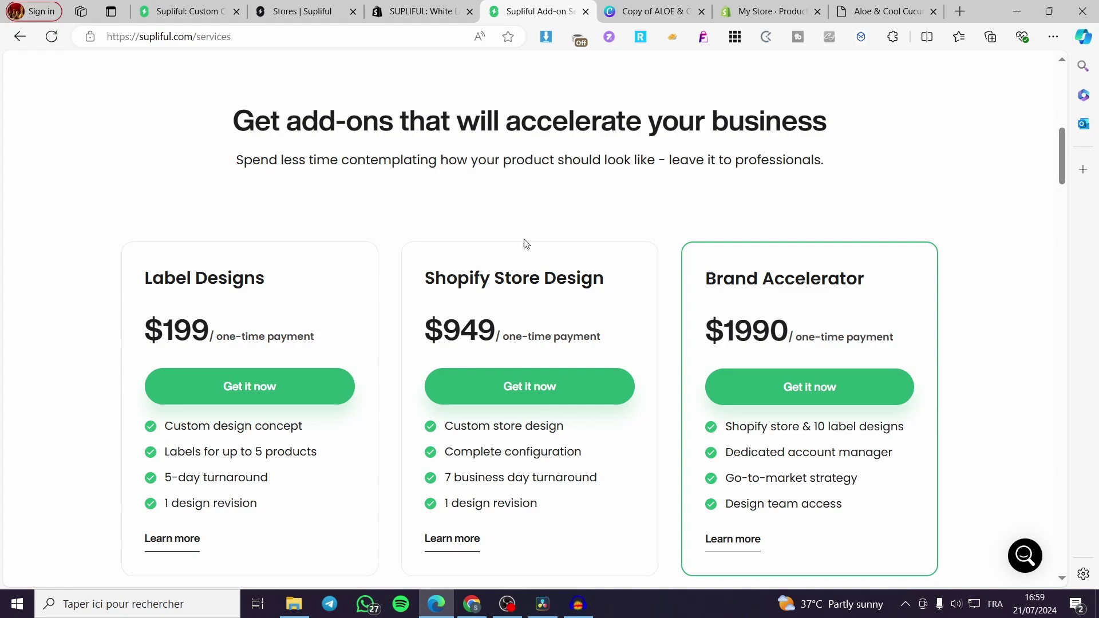
pyautogui.scroll(5, 431, 192)
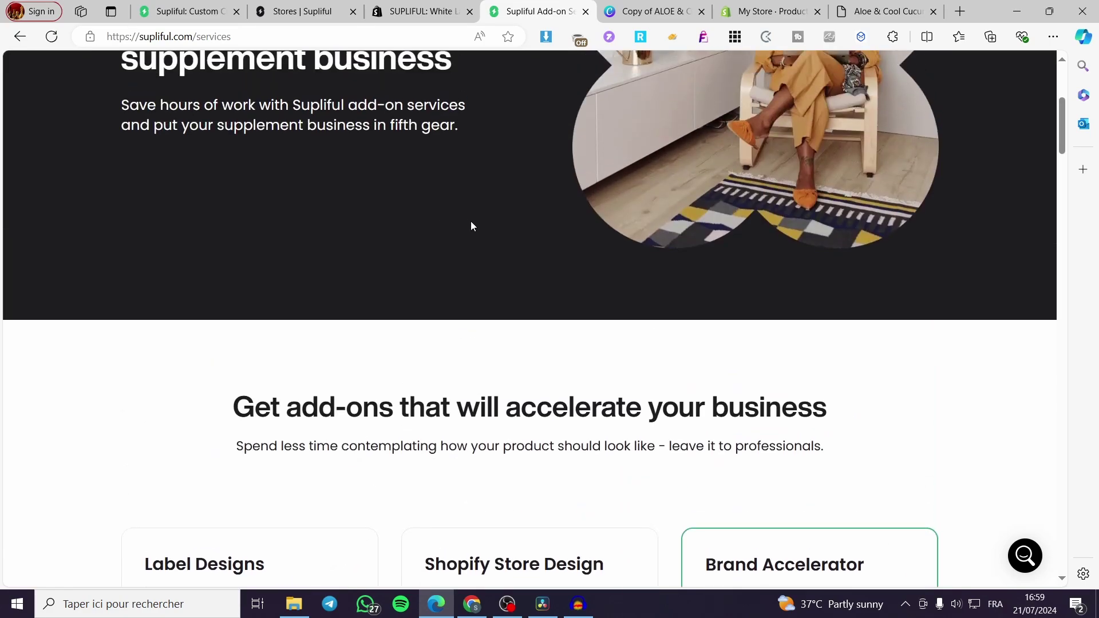
pyautogui.scroll(5, 471, 226)
pyautogui.scroll(-8, 303, 169)
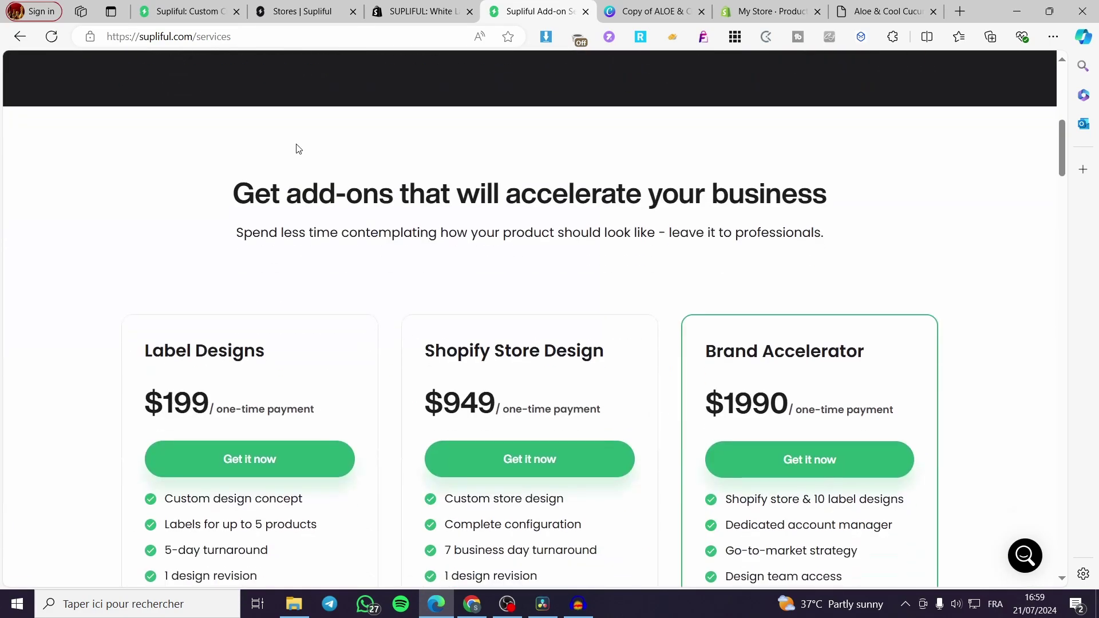
pyautogui.scroll(-4, 298, 148)
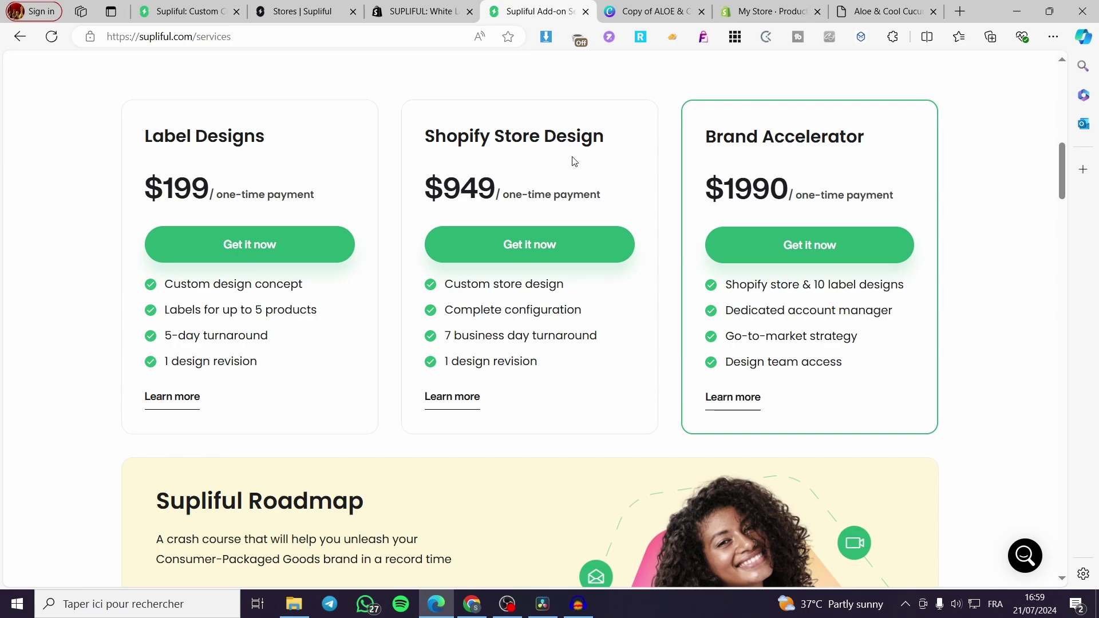
# Step: Highlight the $949 store design and $1990 Brand Accelerator prices
pyautogui.moveTo(495, 200); pyautogui.dragTo(442, 200)
pyautogui.click(540, 212)
pyautogui.moveTo(784, 183); pyautogui.dragTo(705, 190)
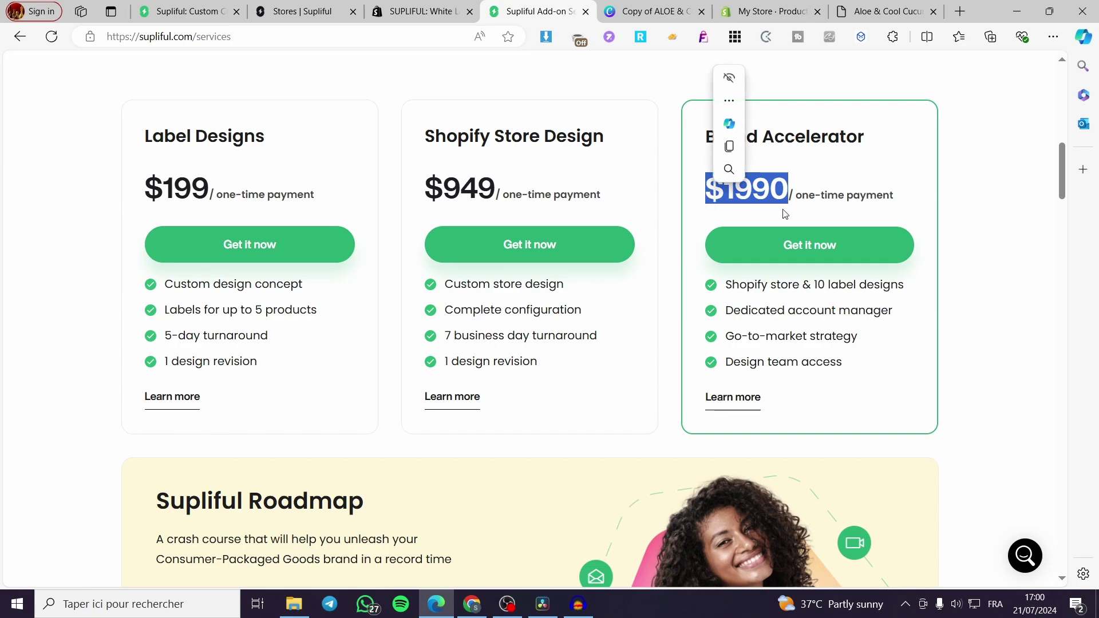
pyautogui.click(848, 201)
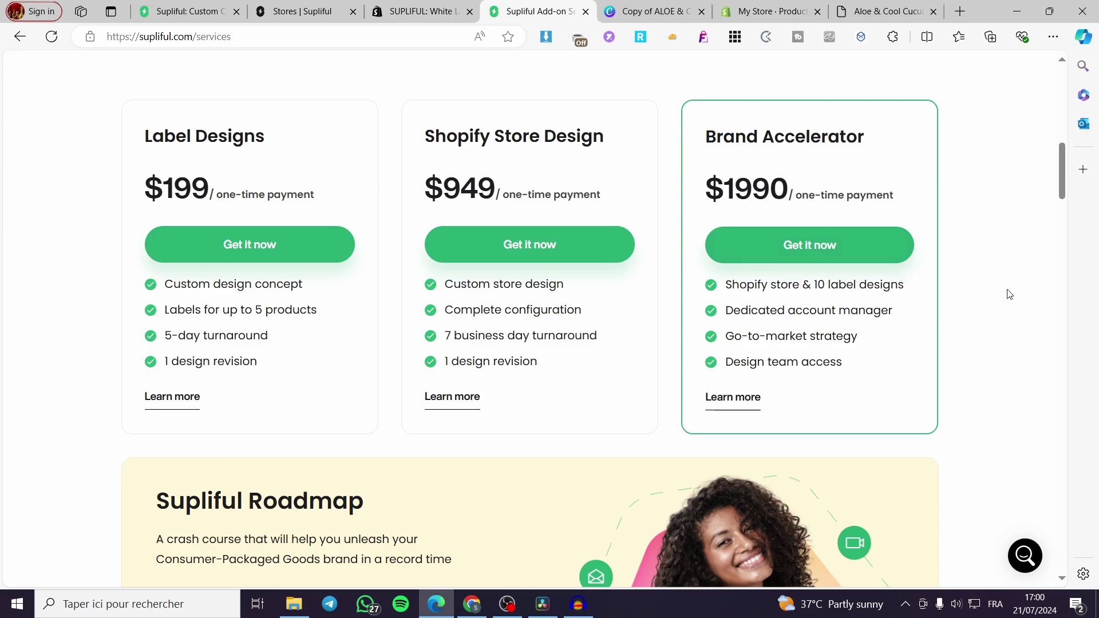
pyautogui.scroll(-5, 953, 240)
pyautogui.scroll(15, 949, 240)
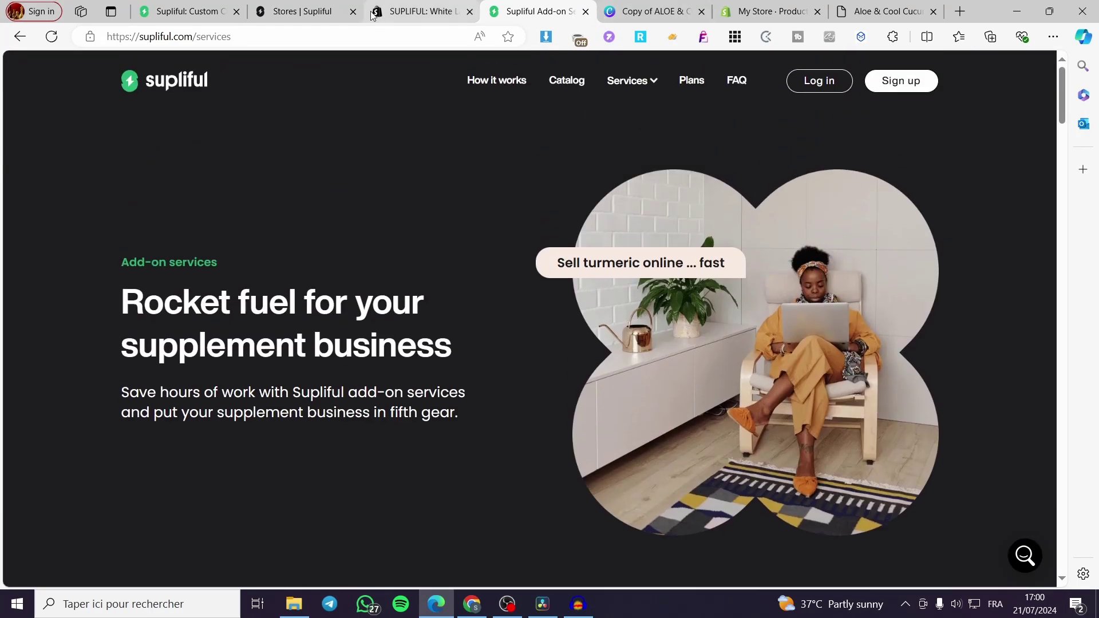
# Step: Go back from the add-on services page to the previous Supliful page
pyautogui.click(183, 12)
pyautogui.click(535, 11)
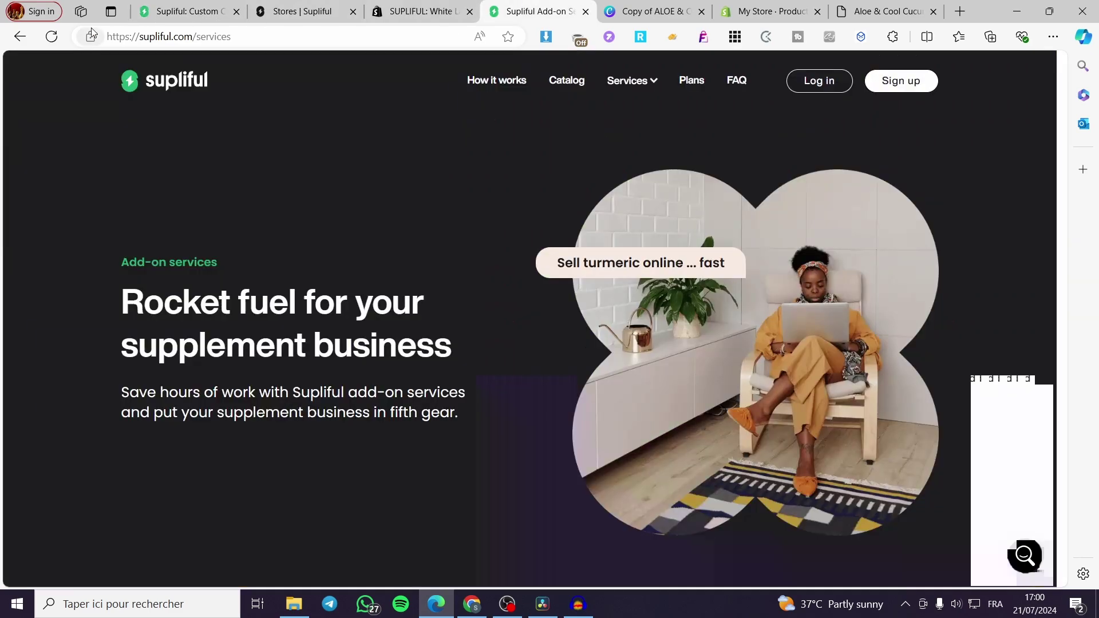
pyautogui.click(20, 36)
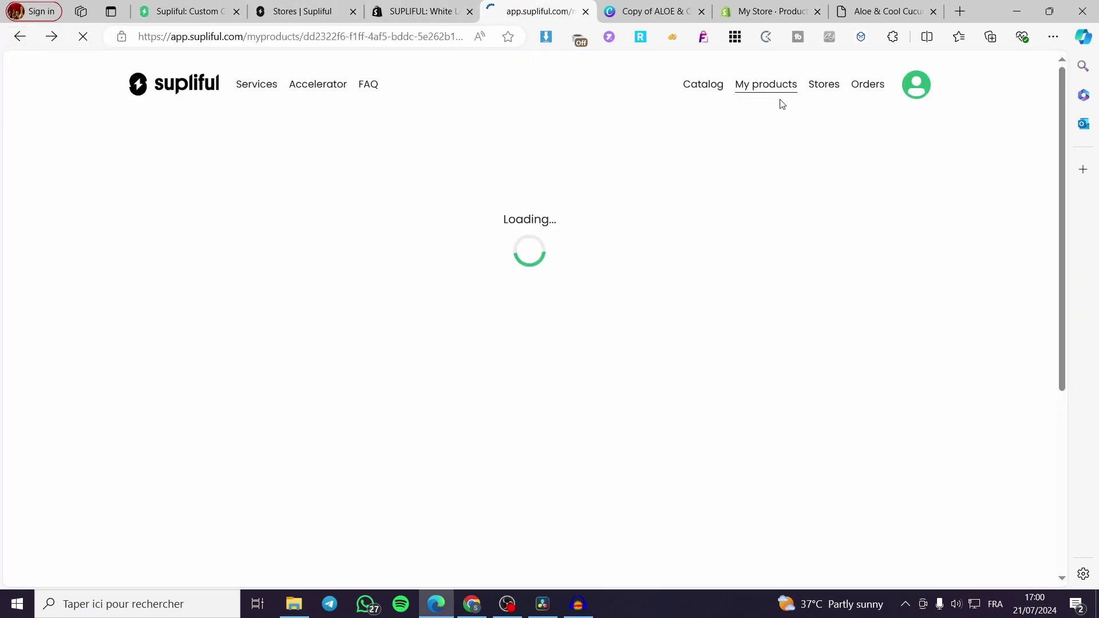
# Step: Check My Store's options on the Stores page, then go to My products
pyautogui.click(823, 95)
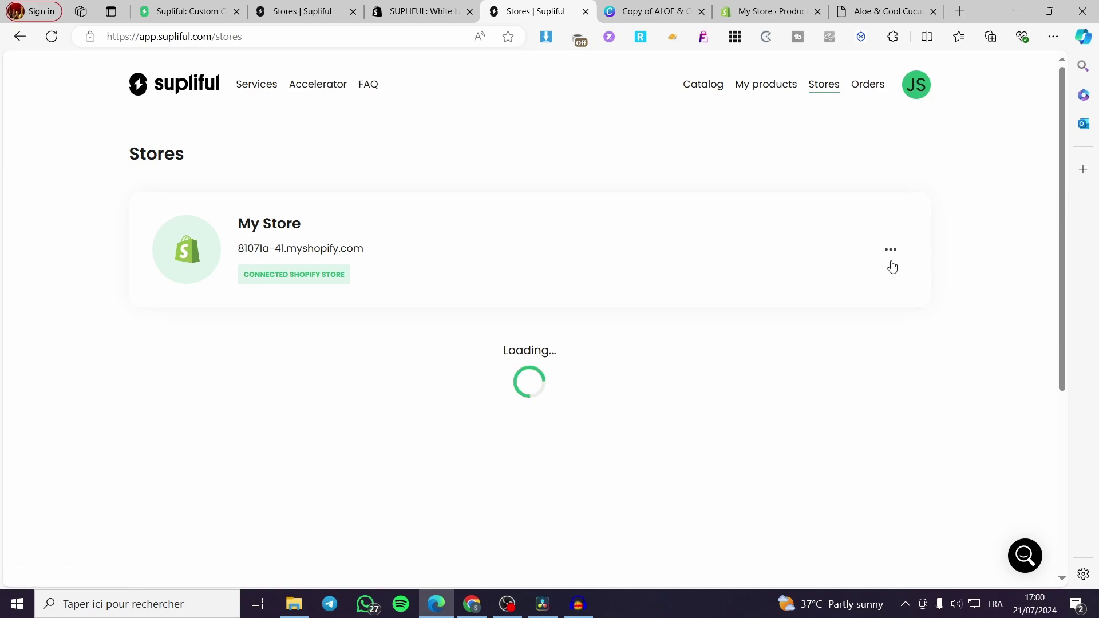
pyautogui.click(890, 252)
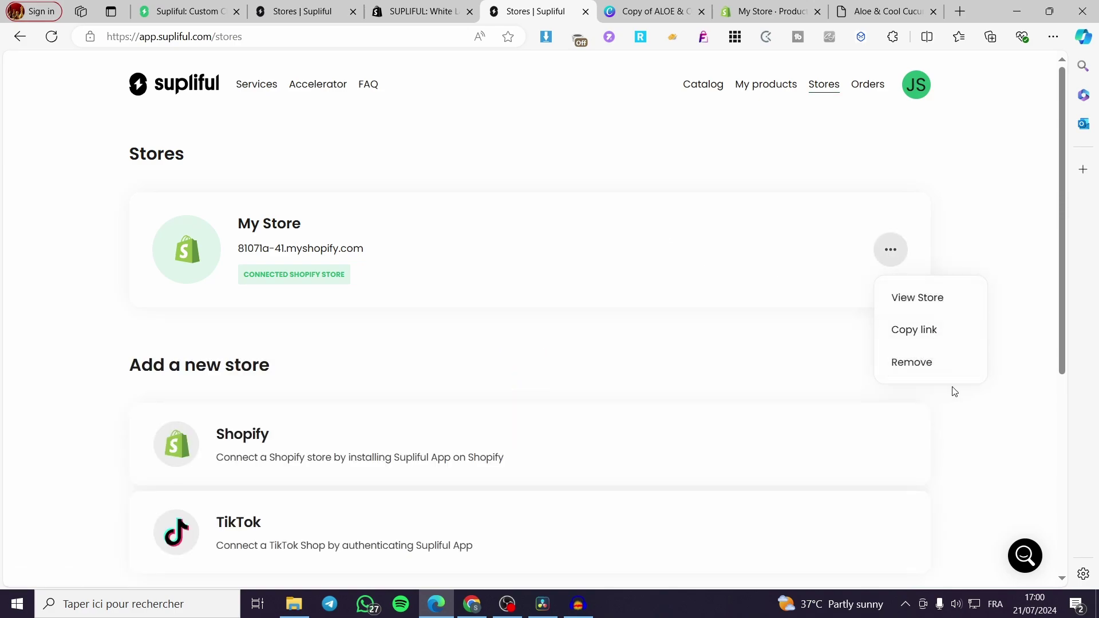
pyautogui.scroll(-1, 362, 412)
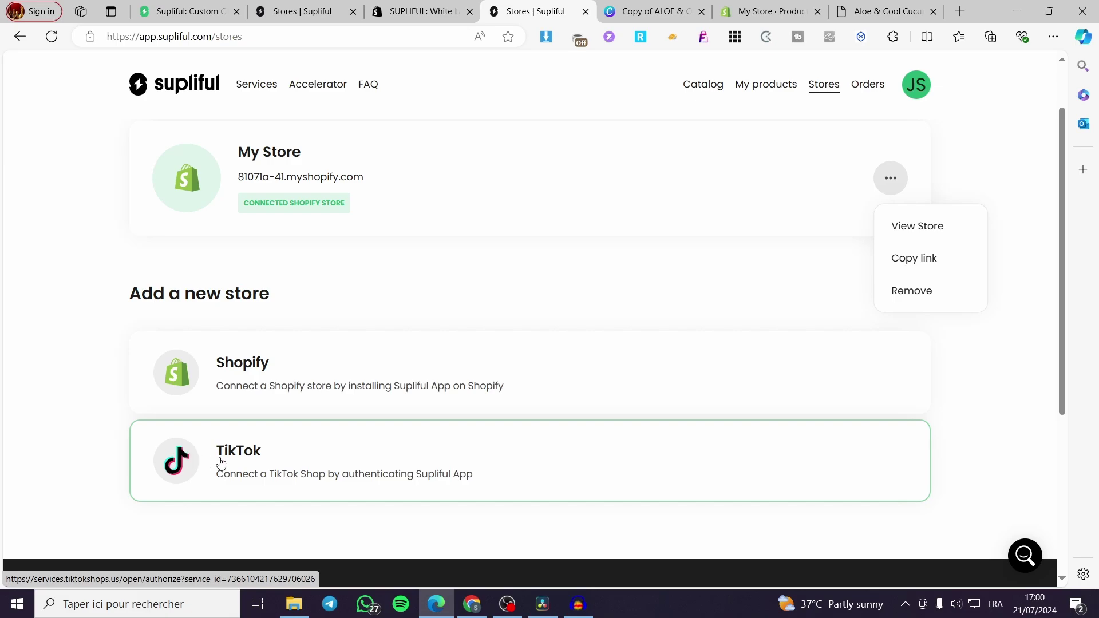
pyautogui.scroll(-1, 221, 464)
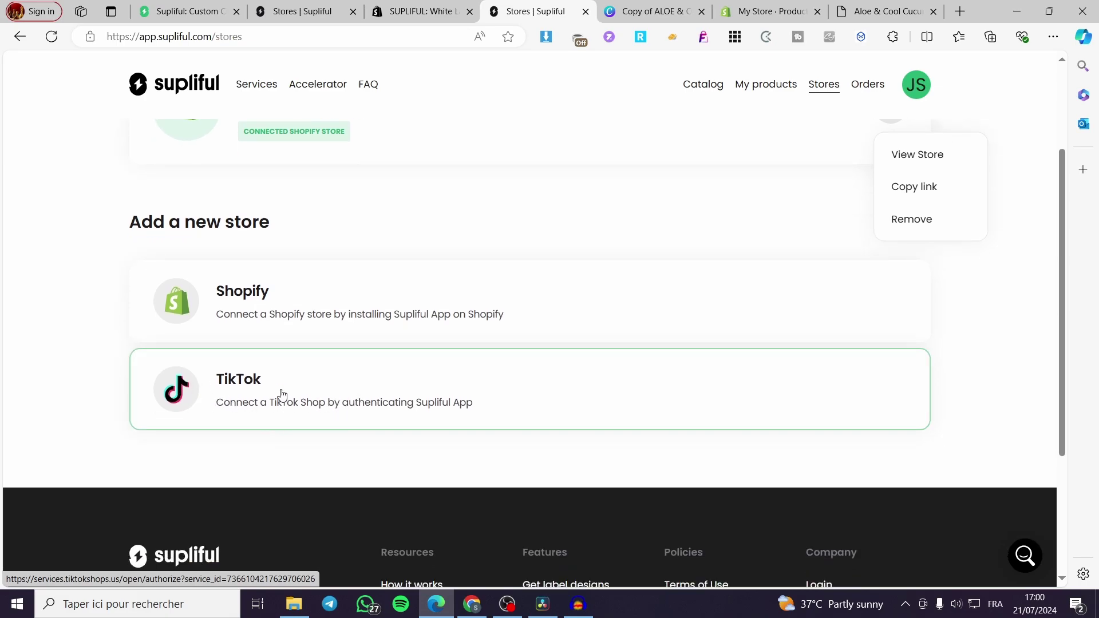
pyautogui.scroll(1, 915, 380)
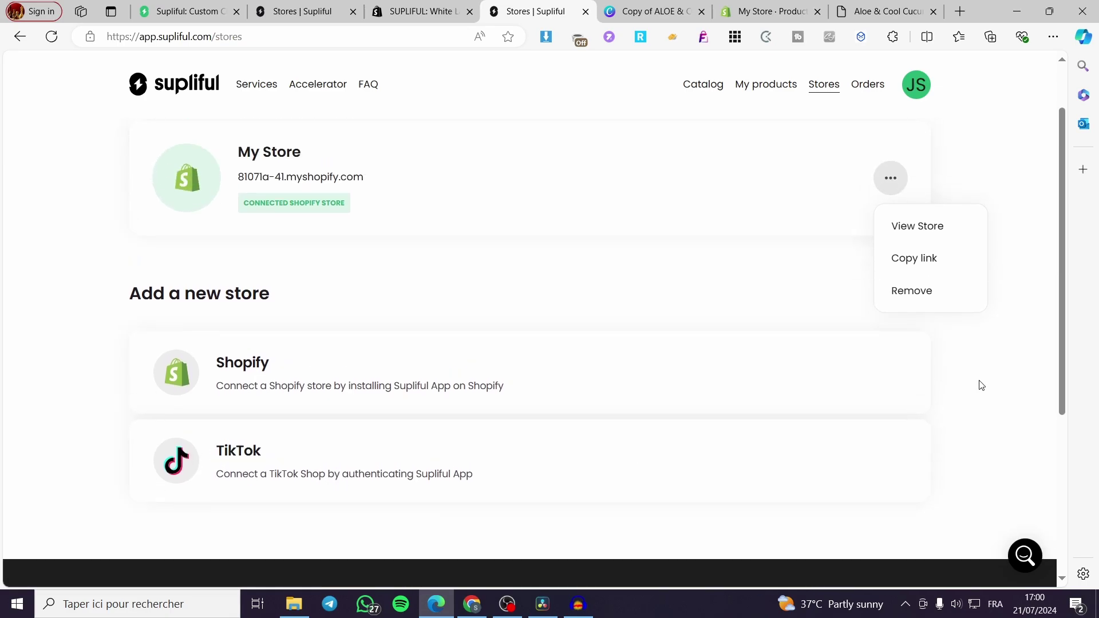
pyautogui.click(591, 242)
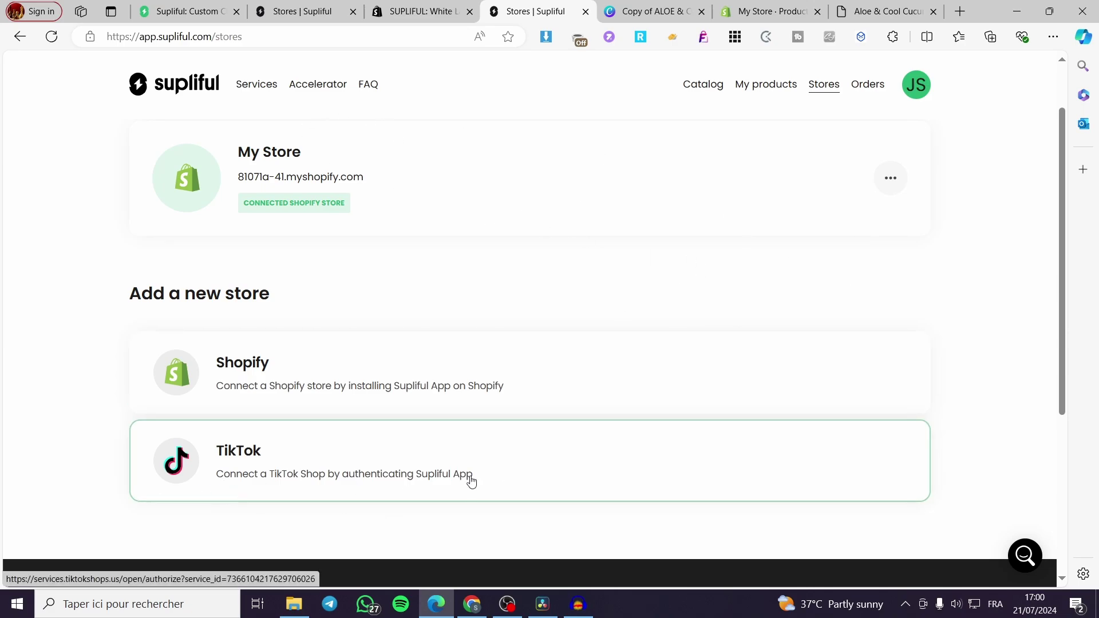
pyautogui.scroll(-1, 1060, 328)
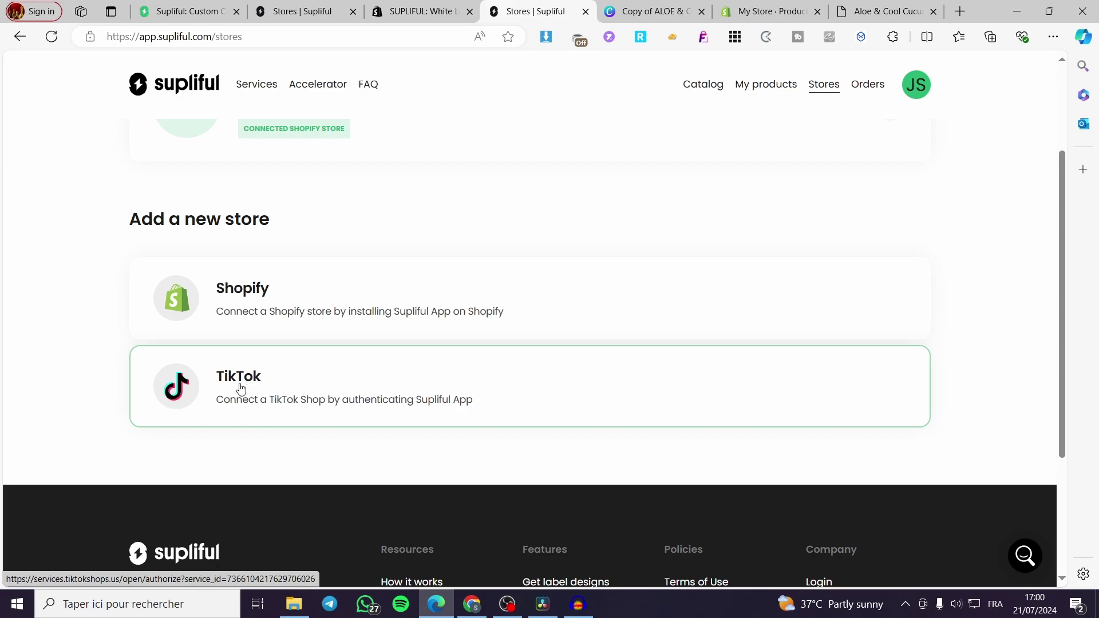
pyautogui.scroll(2, 475, 419)
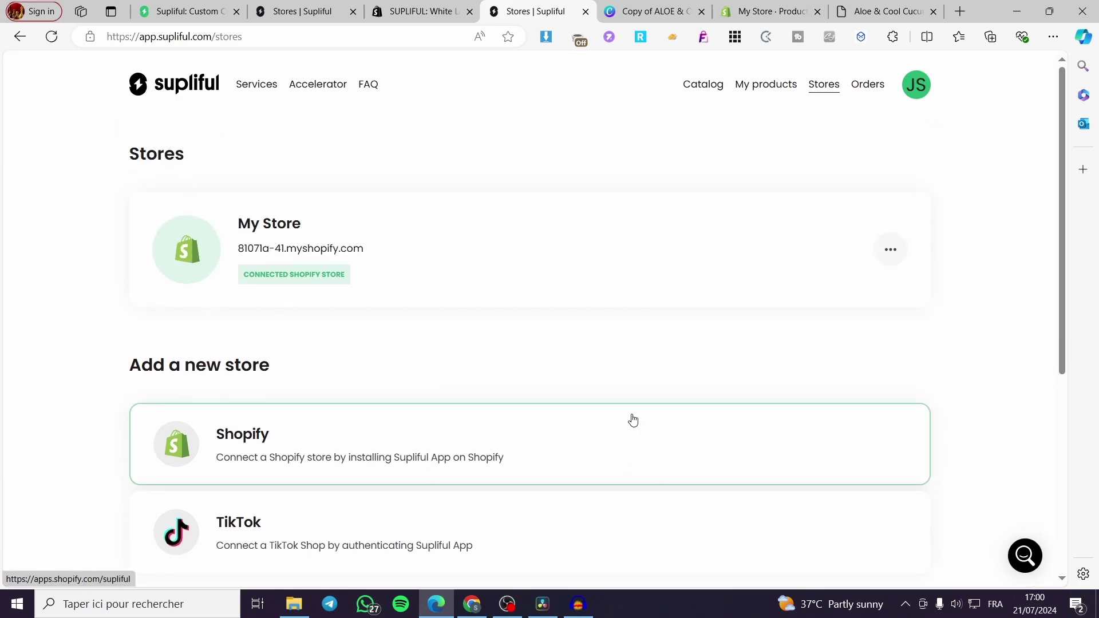
pyautogui.click(766, 90)
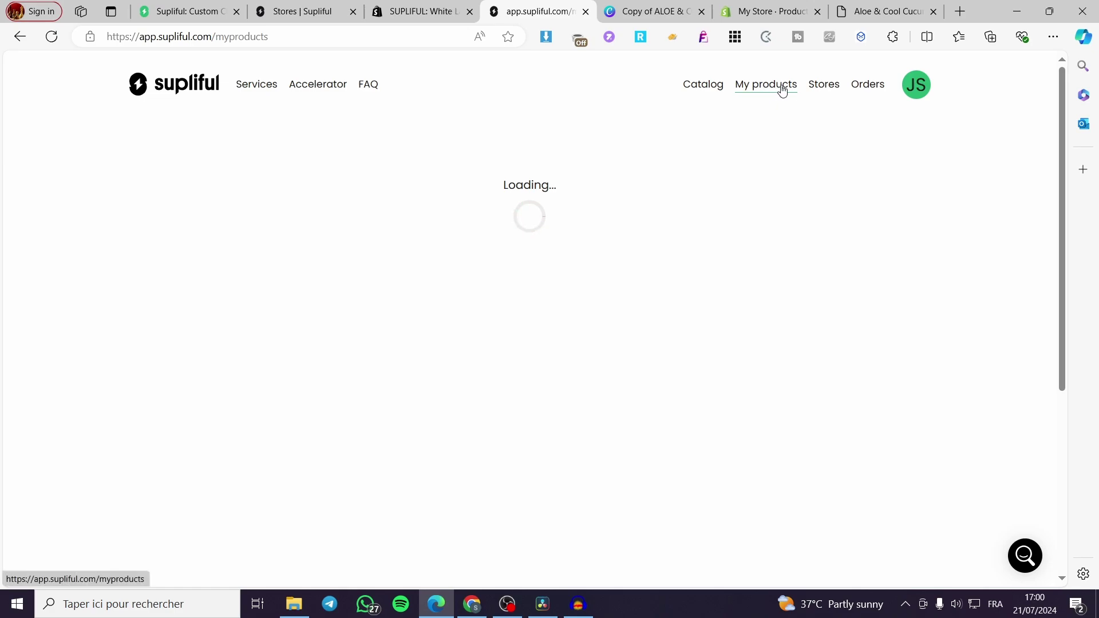